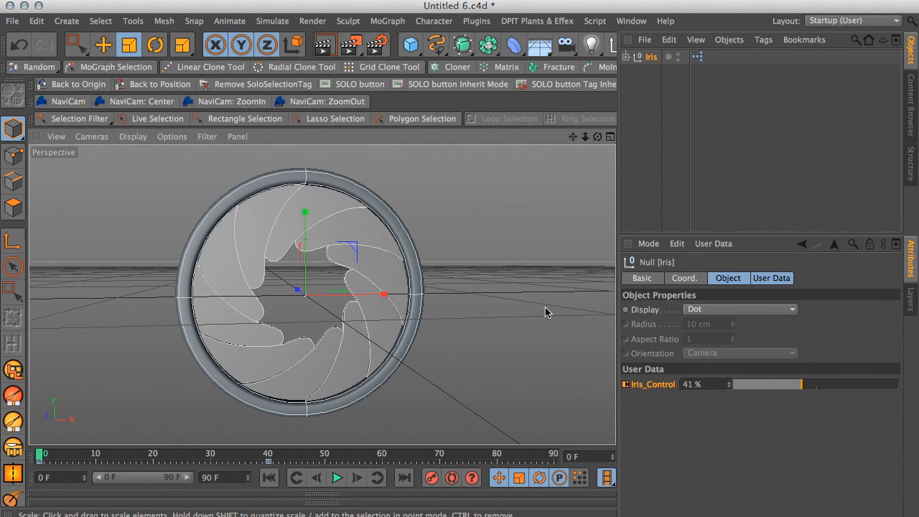
# Examine the finished iris from several angles while opening and closing its blades with the Iris_Control value
pyautogui.moveTo(765, 385); pyautogui.dragTo(634, 389)
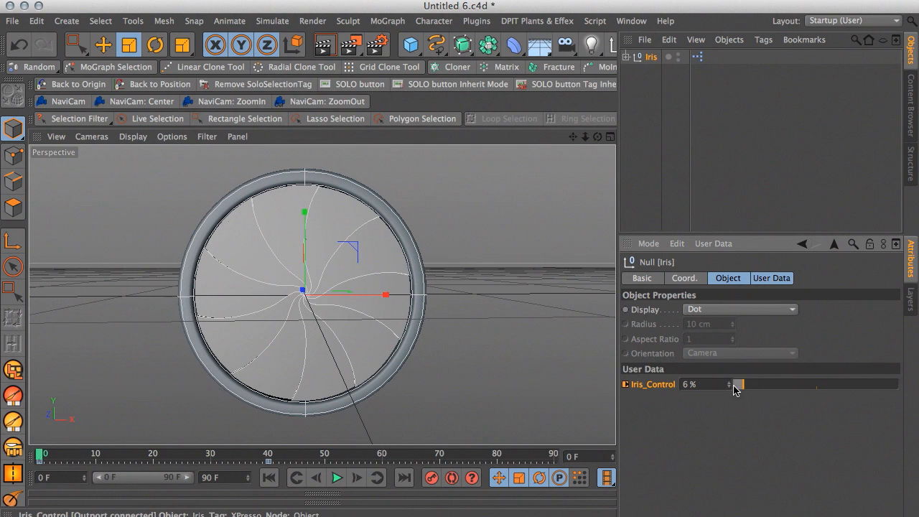
pyautogui.moveTo(742, 388); pyautogui.dragTo(829, 385)
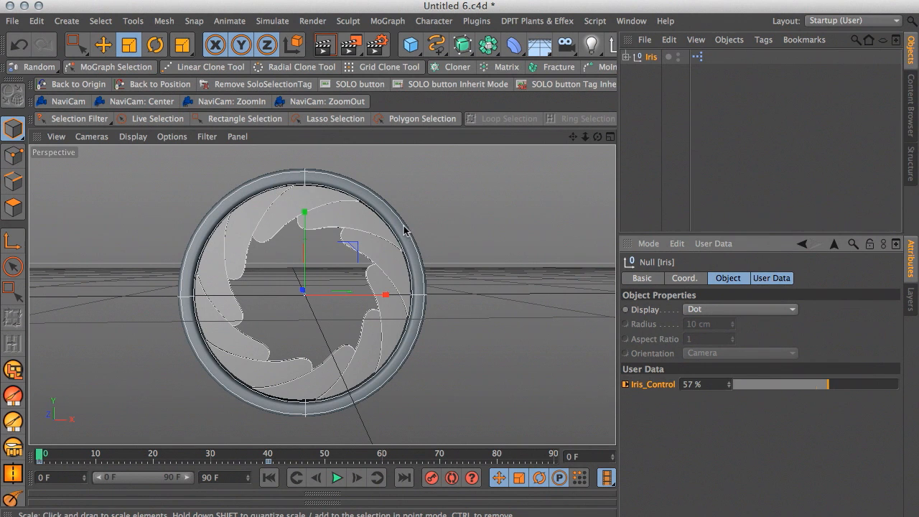
pyautogui.keyDown('alt'); pyautogui.moveTo(451, 210); pyautogui.dragTo(483, 216); pyautogui.keyUp('alt')
pyautogui.keyDown('alt'); pyautogui.moveTo(261, 194); pyautogui.dragTo(310, 190); pyautogui.keyUp('alt')
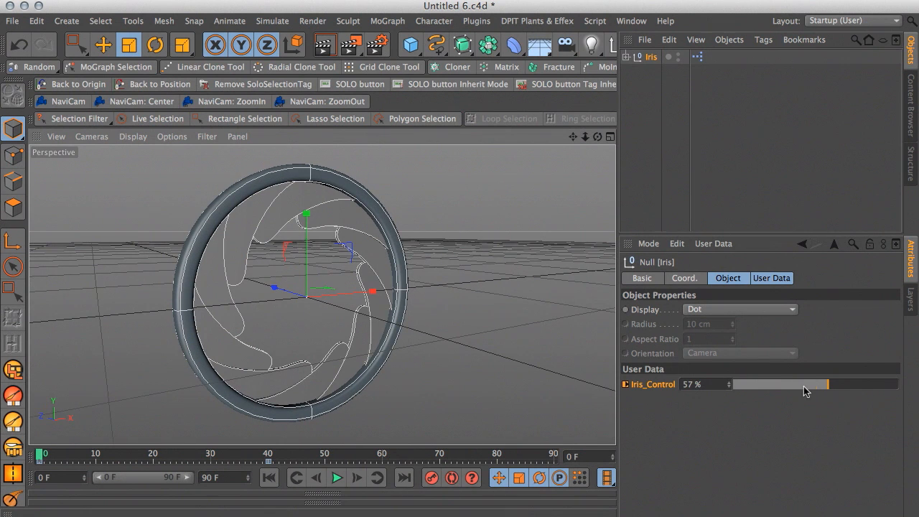
pyautogui.moveTo(836, 387); pyautogui.dragTo(859, 383)
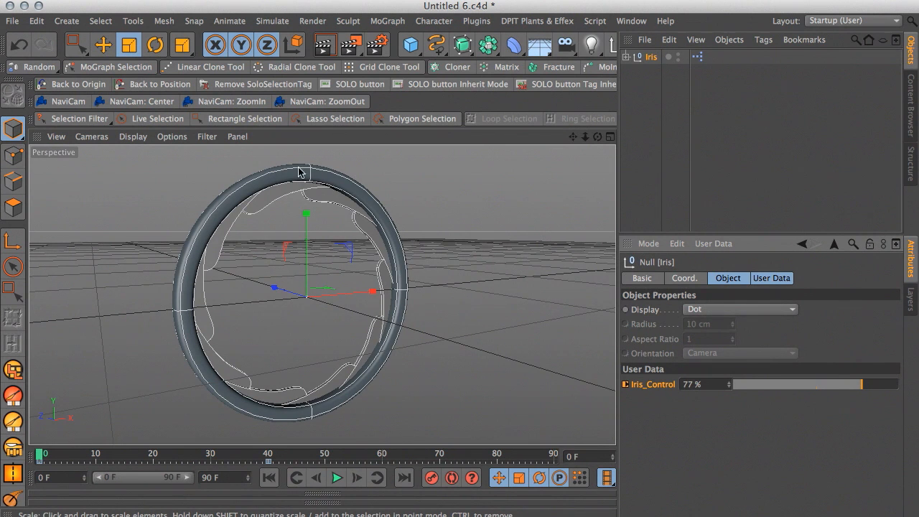
pyautogui.keyDown('alt'); pyautogui.moveTo(465, 237); pyautogui.dragTo(300, 278); pyautogui.keyUp('alt')
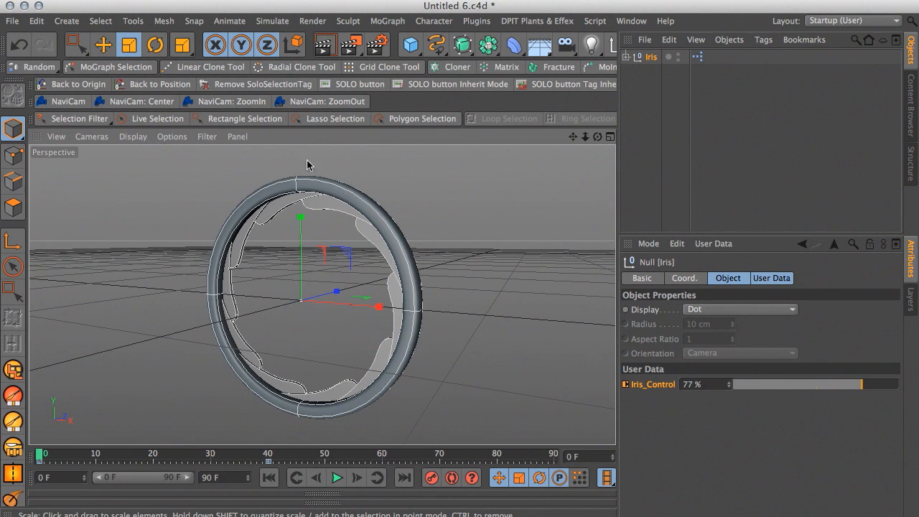
pyautogui.keyDown('alt'); pyautogui.moveTo(478, 251); pyautogui.dragTo(371, 249); pyautogui.keyUp('alt')
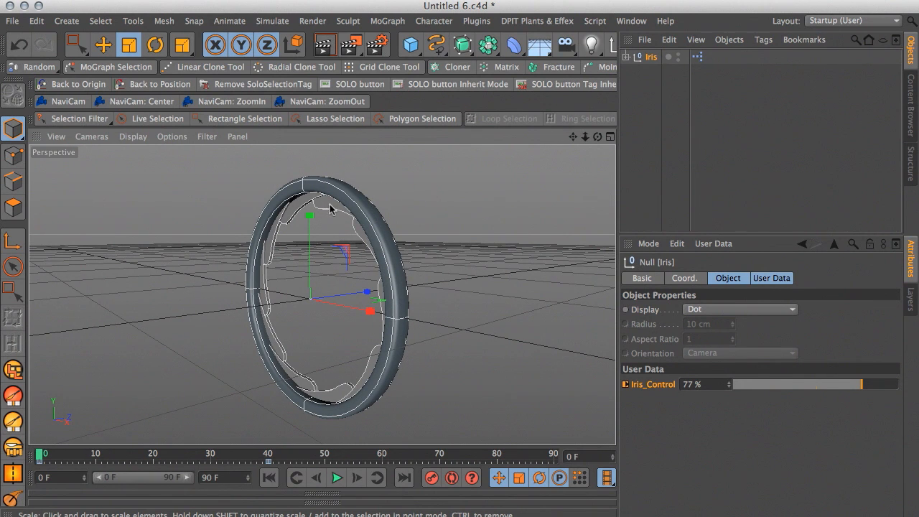
pyautogui.keyDown('alt'); pyautogui.moveTo(452, 263); pyautogui.dragTo(431, 260); pyautogui.keyUp('alt')
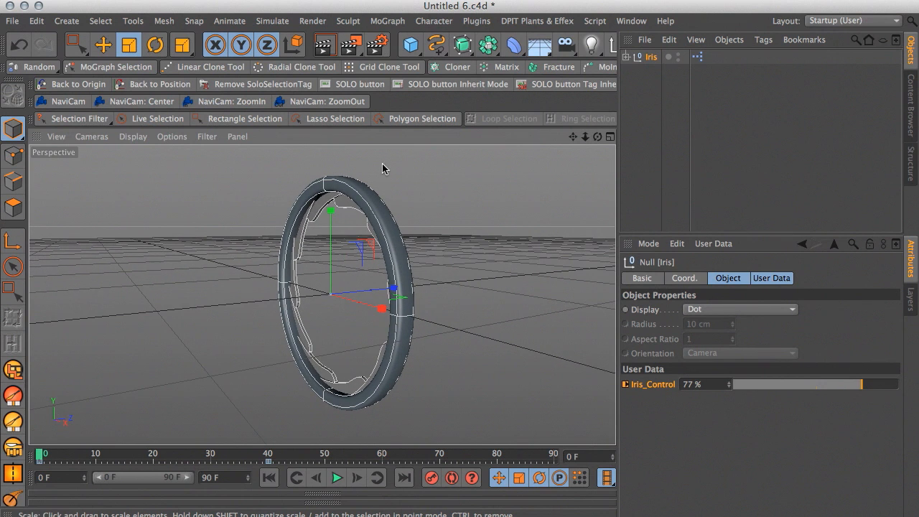
pyautogui.keyDown('alt'); pyautogui.moveTo(374, 201); pyautogui.dragTo(313, 242); pyautogui.keyUp('alt')
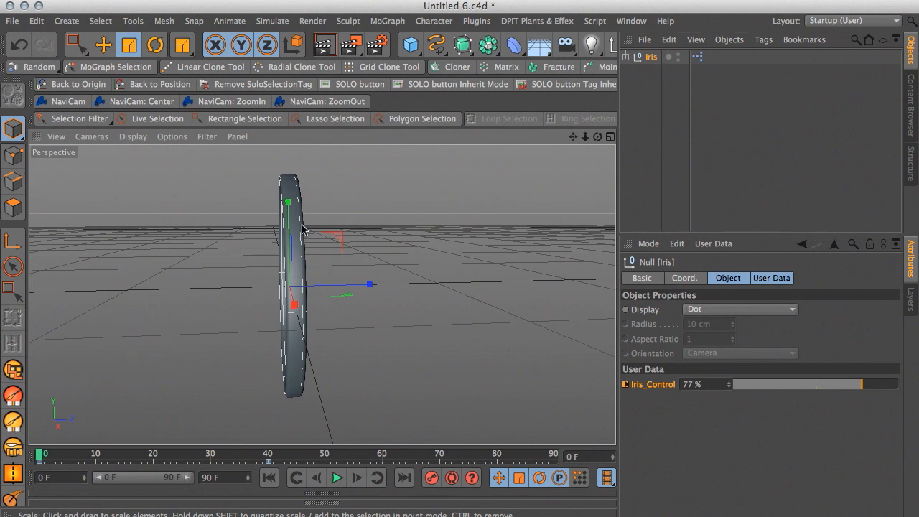
pyautogui.keyDown('alt'); pyautogui.moveTo(482, 248); pyautogui.dragTo(362, 253); pyautogui.keyUp('alt')
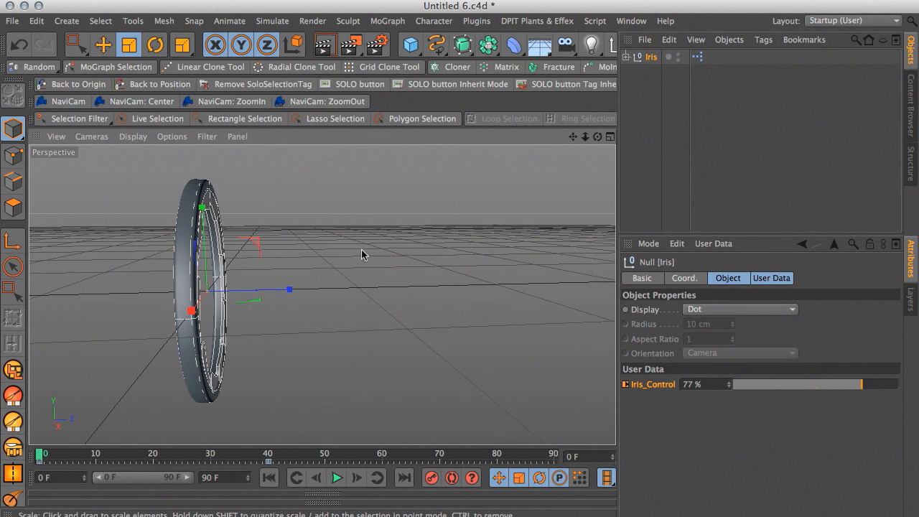
pyautogui.keyDown('alt'); pyautogui.moveTo(293, 225); pyautogui.dragTo(207, 209); pyautogui.keyUp('alt')
pyautogui.moveTo(865, 388); pyautogui.dragTo(827, 388)
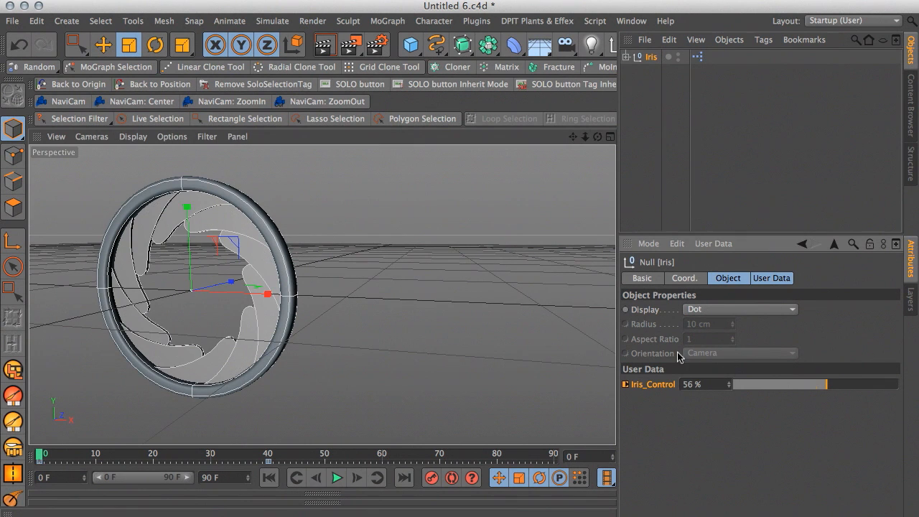
pyautogui.moveTo(814, 389); pyautogui.dragTo(857, 385)
pyautogui.keyDown('alt'); pyautogui.moveTo(350, 302); pyautogui.dragTo(396, 299); pyautogui.keyUp('alt')
pyautogui.keyDown('alt'); pyautogui.moveTo(322, 294); pyautogui.dragTo(436, 303); pyautogui.keyUp('alt')
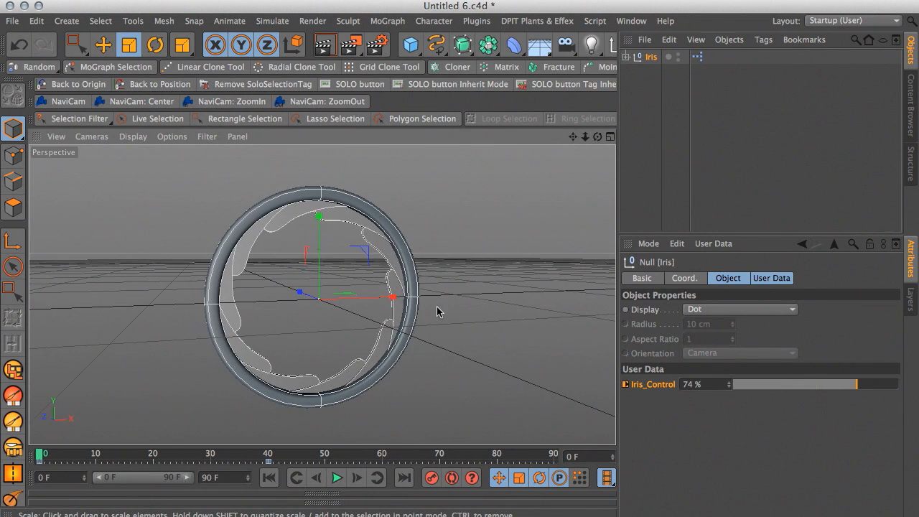
# Create a new empty project for building the iris
pyautogui.click(12, 20)
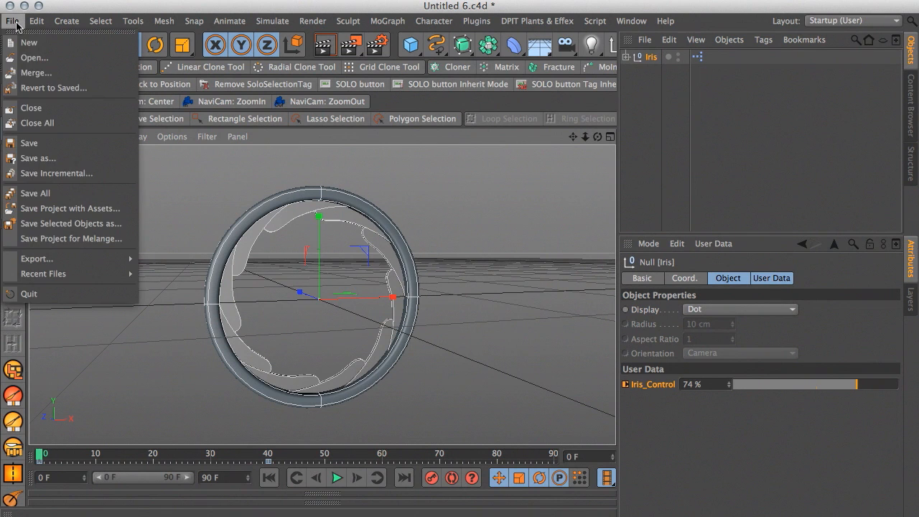
pyautogui.click(29, 41)
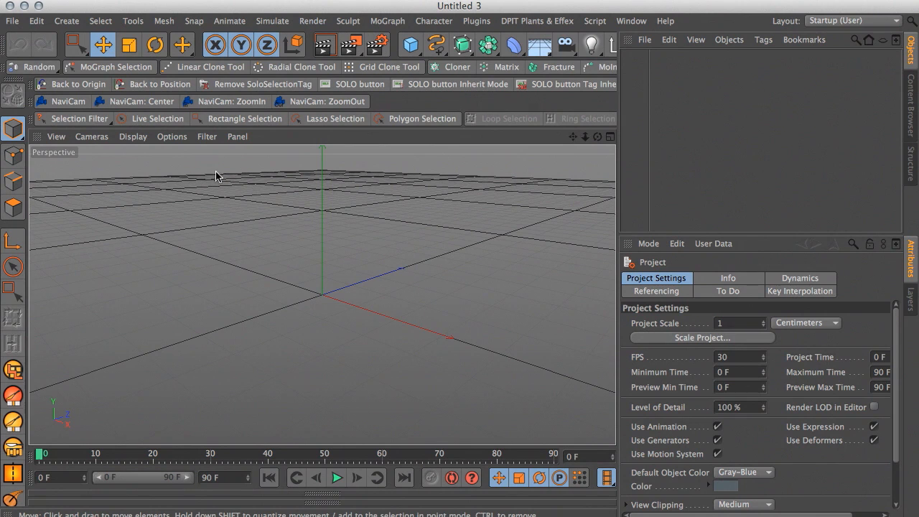
pyautogui.keyDown('alt'); pyautogui.moveTo(228, 209); pyautogui.dragTo(252, 213); pyautogui.keyUp('alt')
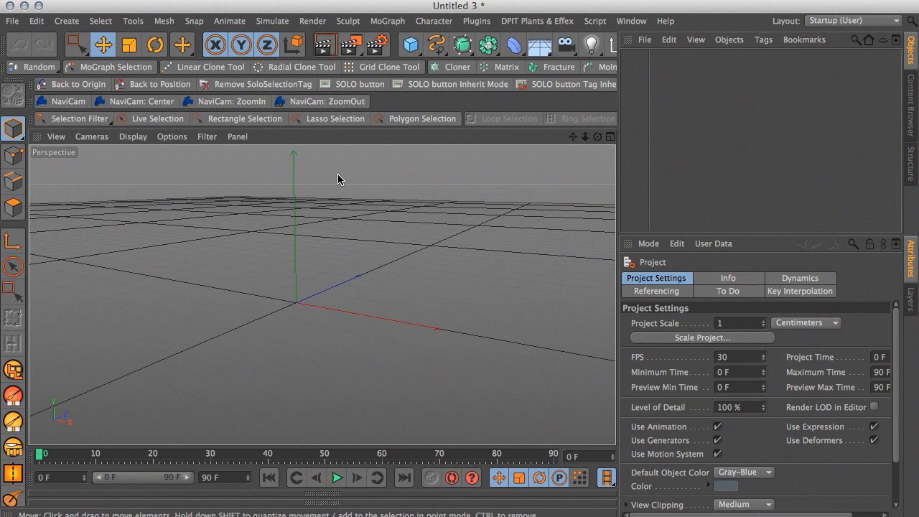
pyautogui.click(381, 21)
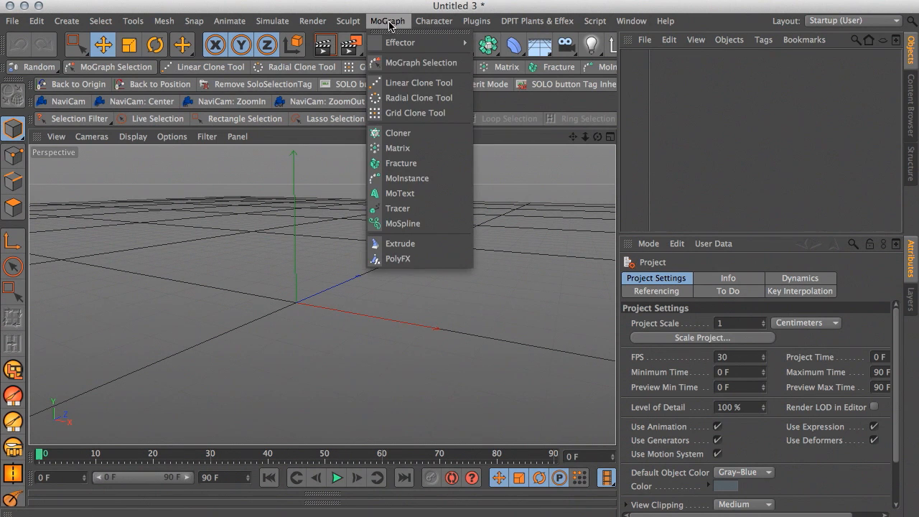
pyautogui.click(351, 11)
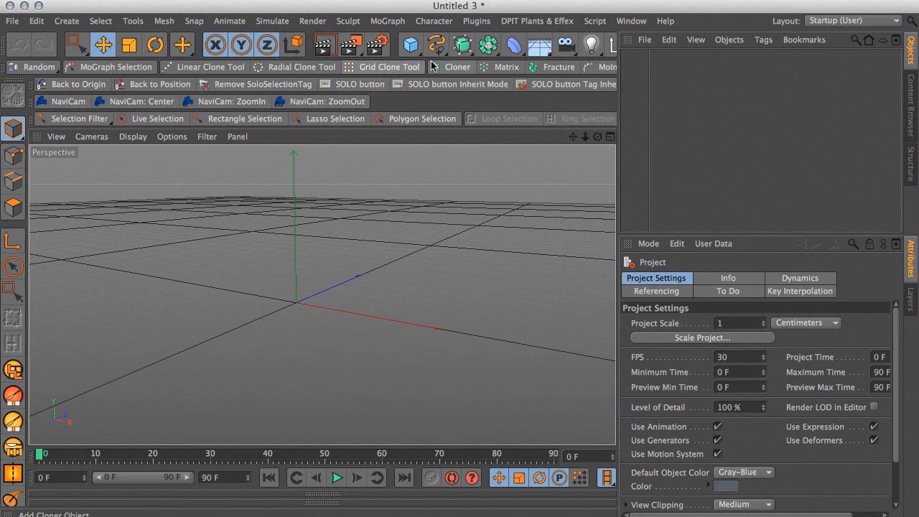
# Draw a closed B-Spline in the Front view shaped like a curved iris blade, wide at the base and narrowing to a rounded tip
pyautogui.middleClick(342, 169)
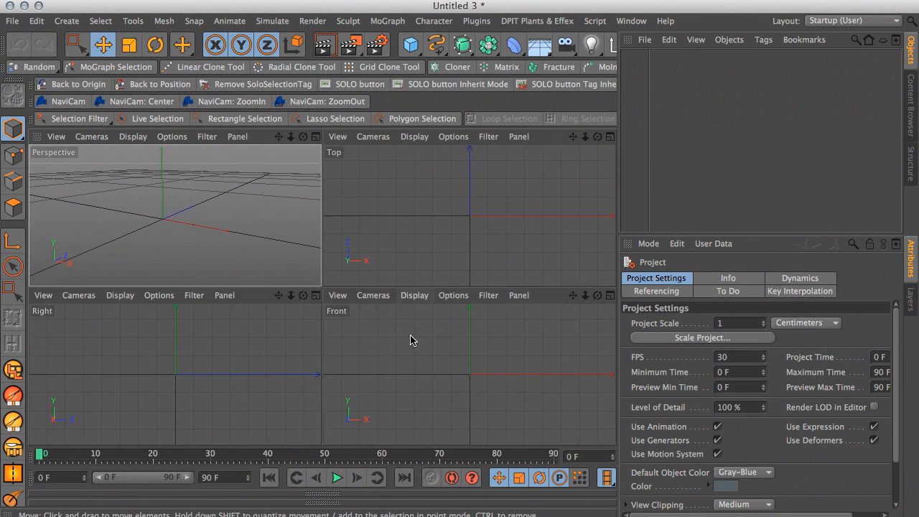
pyautogui.middleClick(412, 340)
pyautogui.keyDown('alt'); pyautogui.moveTo(383, 293); pyautogui.dragTo(333, 278, button='right'); pyautogui.keyUp('alt')
pyautogui.keyDown('alt'); pyautogui.moveTo(368, 239); pyautogui.dragTo(329, 298, button='middle'); pyautogui.keyUp('alt')
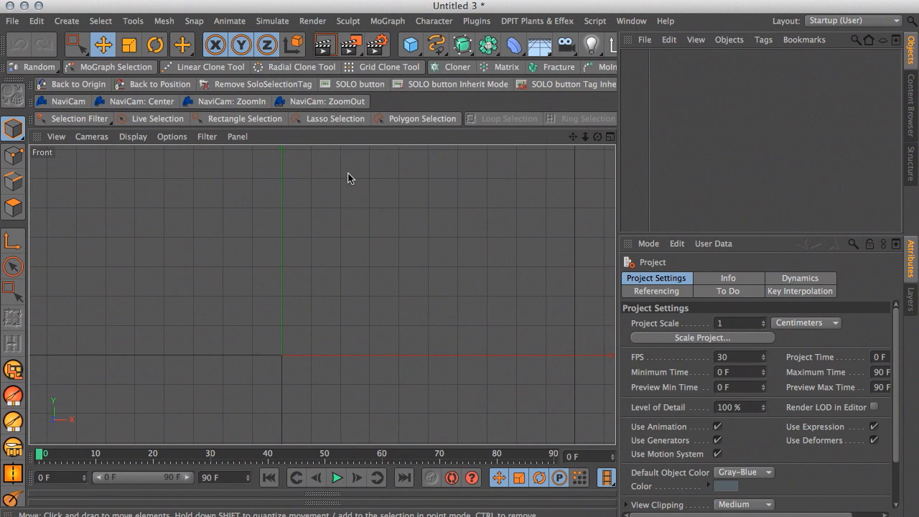
pyautogui.click(436, 44)
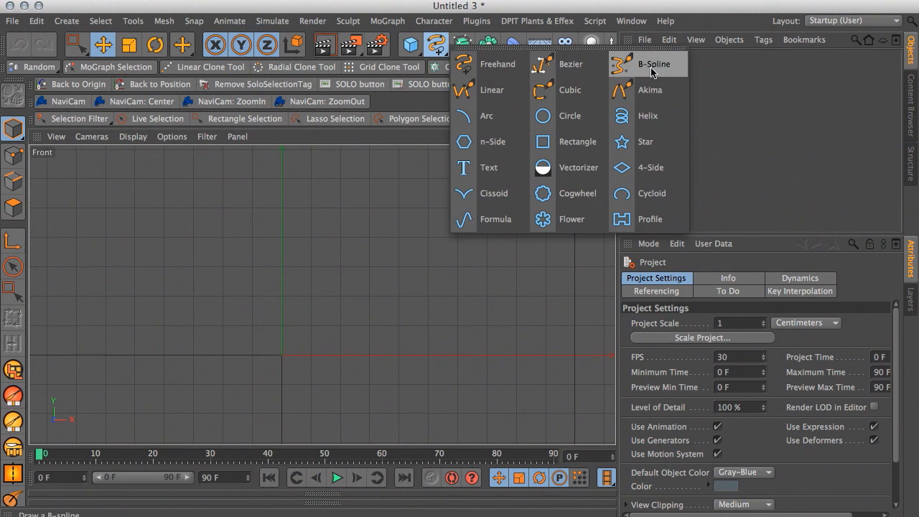
pyautogui.click(652, 64)
pyautogui.moveTo(214, 341); pyautogui.dragTo(248, 353)
pyautogui.click(295, 354)
pyautogui.click(339, 334)
pyautogui.click(346, 260)
pyautogui.click(310, 184)
pyautogui.keyDown('alt'); pyautogui.moveTo(287, 289); pyautogui.dragTo(312, 347, button='middle'); pyautogui.keyUp('alt')
pyautogui.moveTo(307, 184); pyautogui.dragTo(262, 167)
pyautogui.click(262, 171)
pyautogui.moveTo(256, 220); pyautogui.dragTo(257, 199)
pyautogui.click(286, 279)
pyautogui.click(277, 335)
pyautogui.click(244, 375)
pyautogui.click(257, 398)
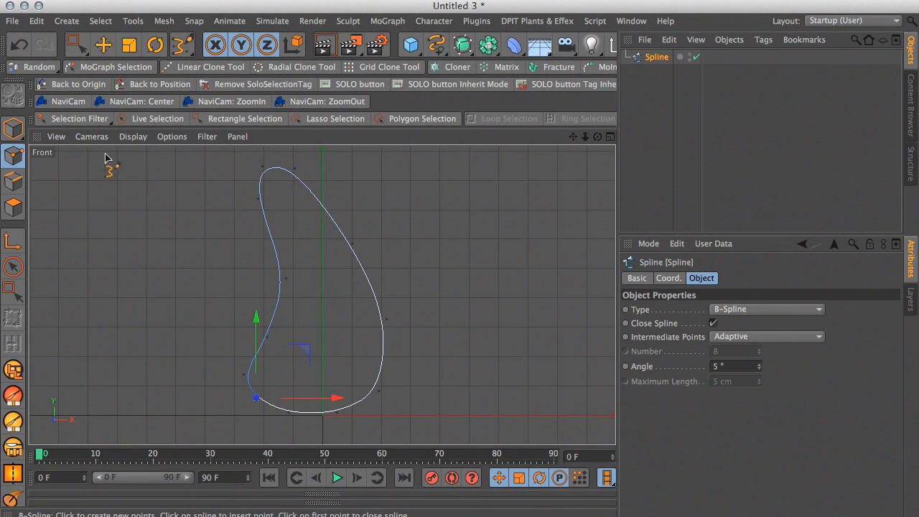
# Add an Extrude NURBS and make the blade spline its child so the outline becomes a solid blade
pyautogui.middleClick(206, 247)
pyautogui.middleClick(287, 250)
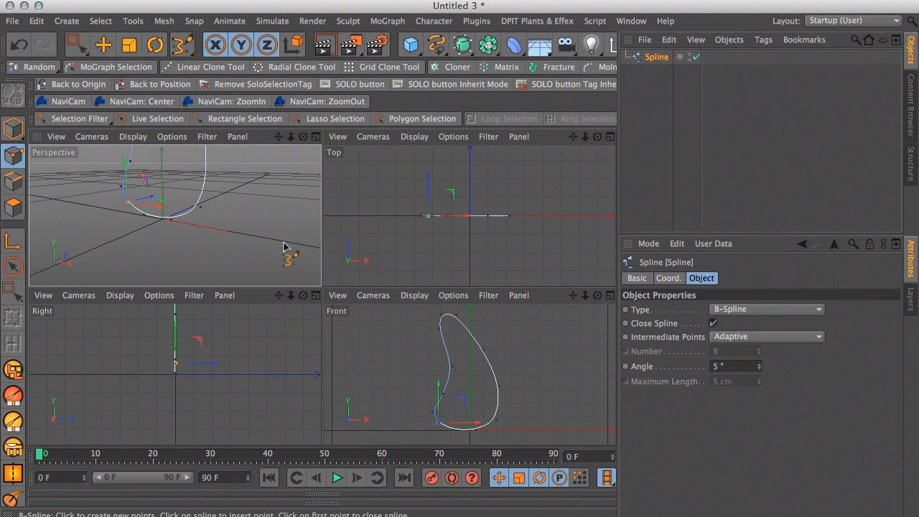
pyautogui.keyDown('alt'); pyautogui.moveTo(412, 277); pyautogui.dragTo(402, 308); pyautogui.keyUp('alt')
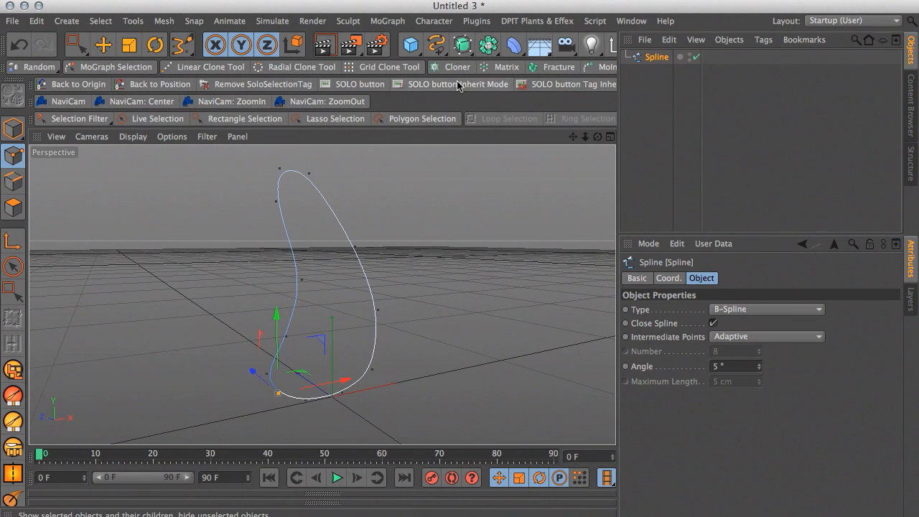
pyautogui.click(463, 45)
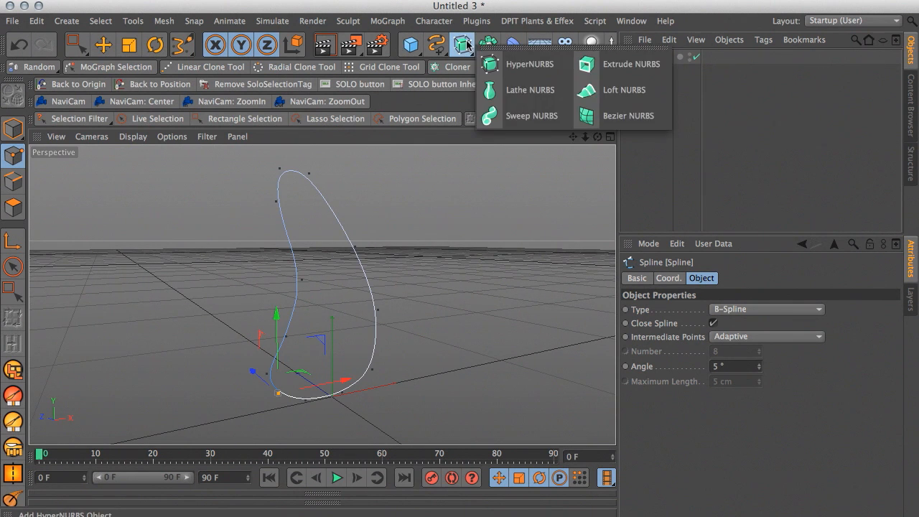
pyautogui.click(622, 65)
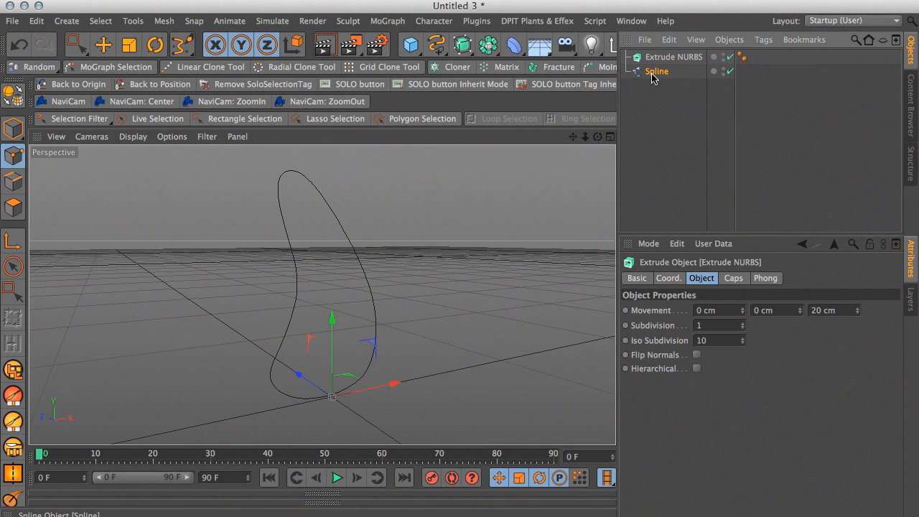
pyautogui.moveTo(653, 75); pyautogui.dragTo(672, 61)
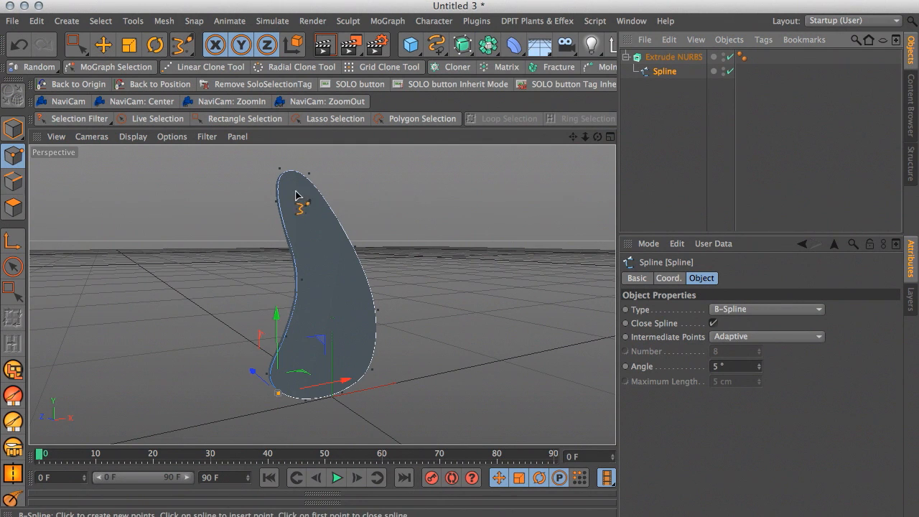
pyautogui.keyDown('alt'); pyautogui.moveTo(396, 259); pyautogui.dragTo(156, 209); pyautogui.keyUp('alt')
pyautogui.keyDown('alt'); pyautogui.moveTo(252, 216); pyautogui.dragTo(597, 185); pyautogui.keyUp('alt')
# Set the perspective view's display mode to Quick Shading (Lines) to show the extruded blade's edges
pyautogui.click(672, 57)
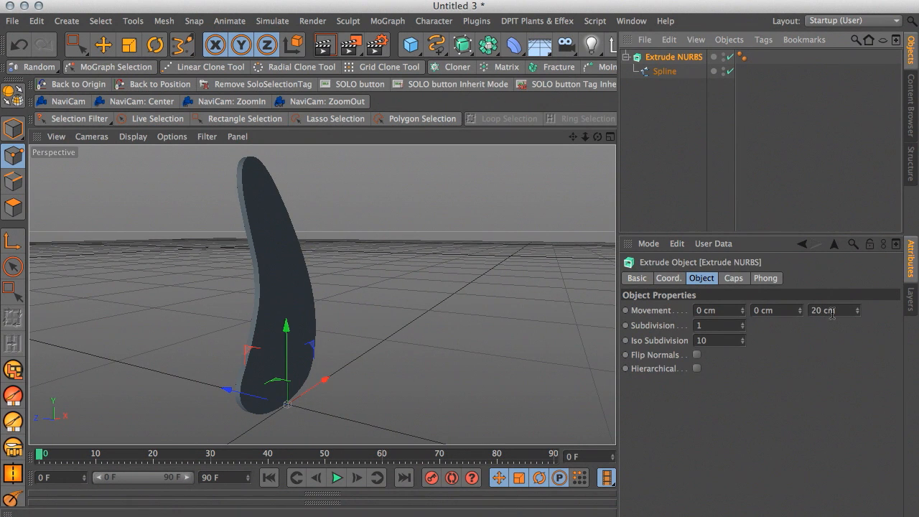
pyautogui.keyDown('alt'); pyautogui.moveTo(312, 285); pyautogui.dragTo(267, 293); pyautogui.keyUp('alt')
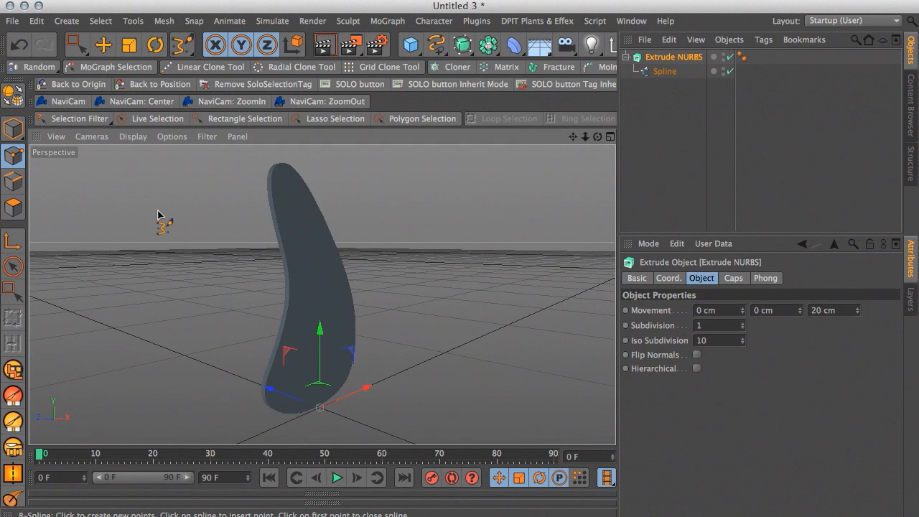
pyautogui.click(133, 137)
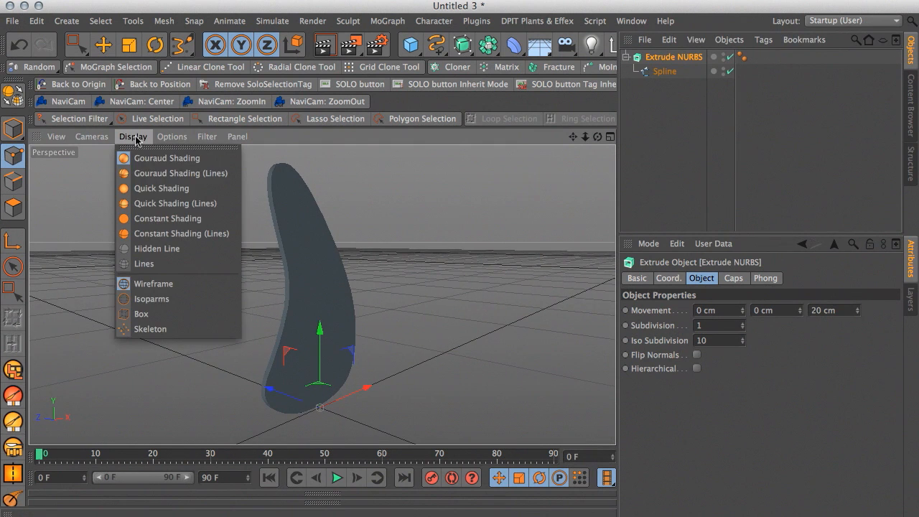
pyautogui.click(161, 204)
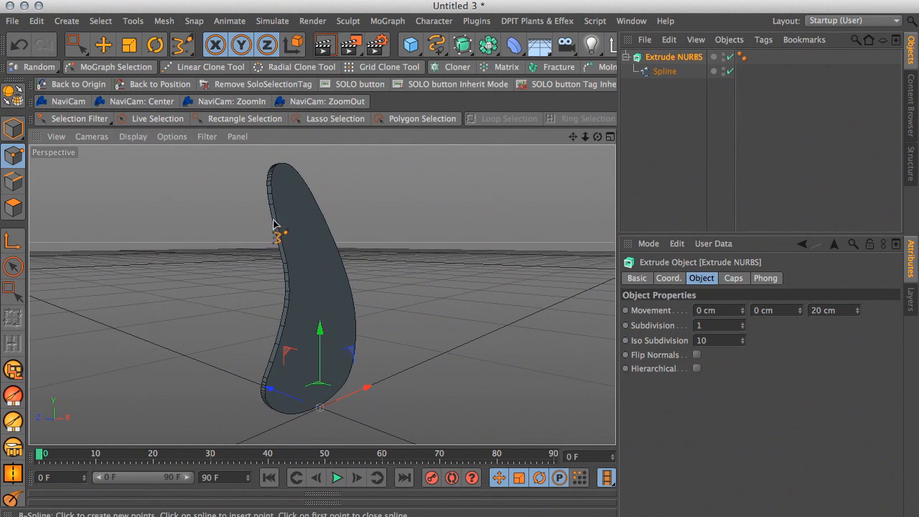
# Rename the Extrude NURBS object as Blade
pyautogui.keyDown('alt'); pyautogui.moveTo(417, 342); pyautogui.dragTo(395, 335); pyautogui.keyUp('alt')
pyautogui.doubleClick(669, 58)
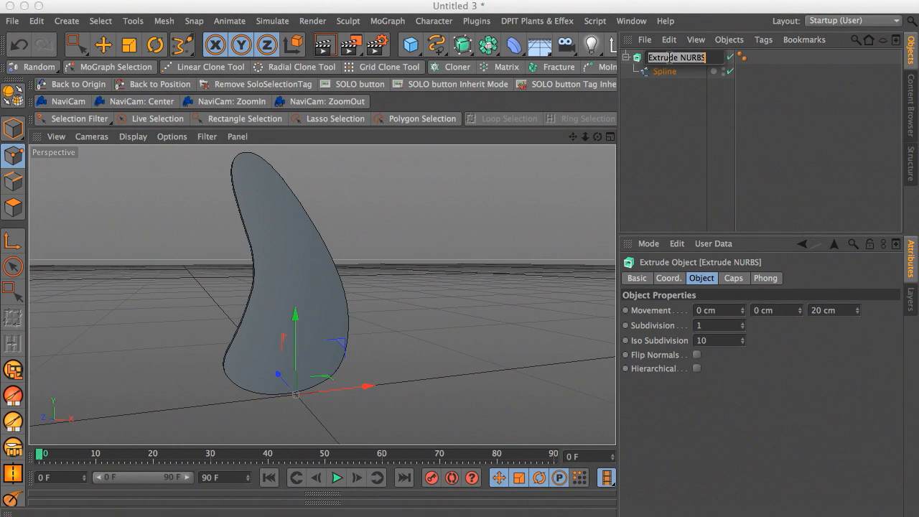
pyautogui.write('Blade')
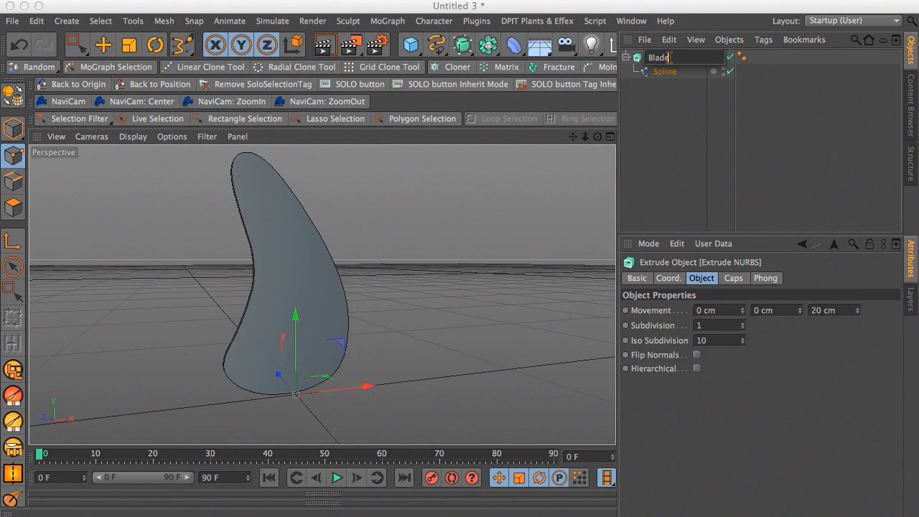
pyautogui.press('Return')
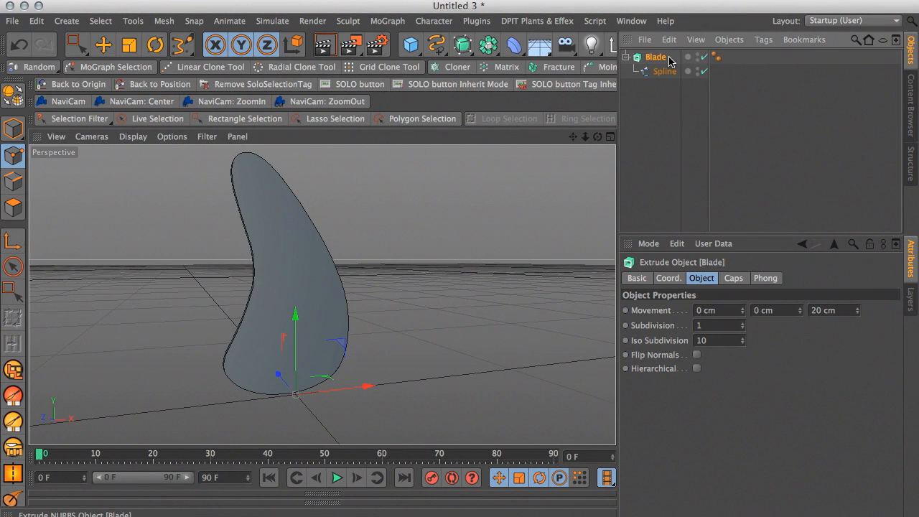
# Add a MoGraph Cloner and make the Blade object its child
pyautogui.keyDown('alt'); pyautogui.moveTo(437, 269); pyautogui.dragTo(416, 224); pyautogui.keyUp('alt')
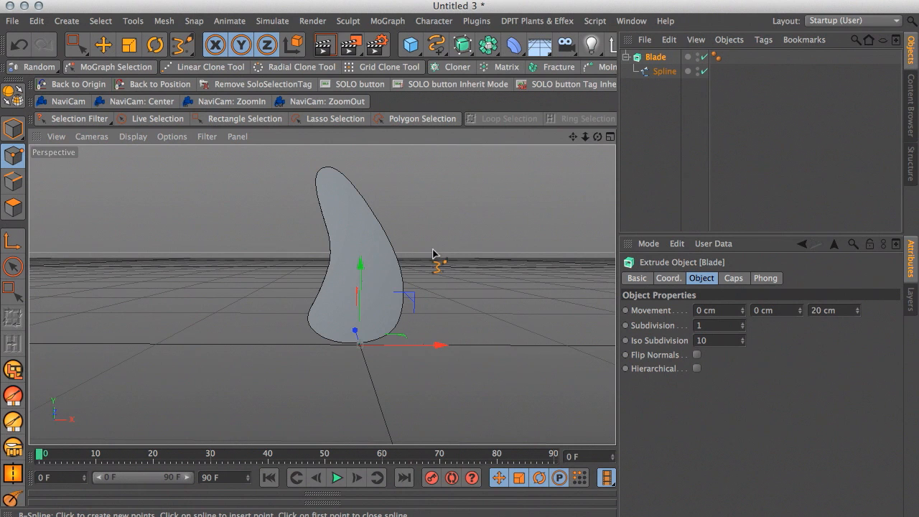
pyautogui.keyDown('alt'); pyautogui.moveTo(437, 258); pyautogui.dragTo(402, 302); pyautogui.keyUp('alt')
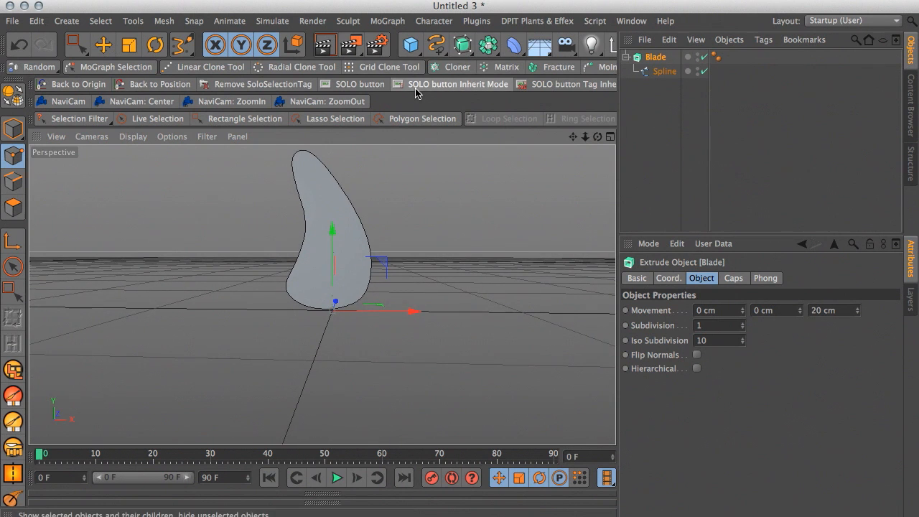
pyautogui.click(388, 21)
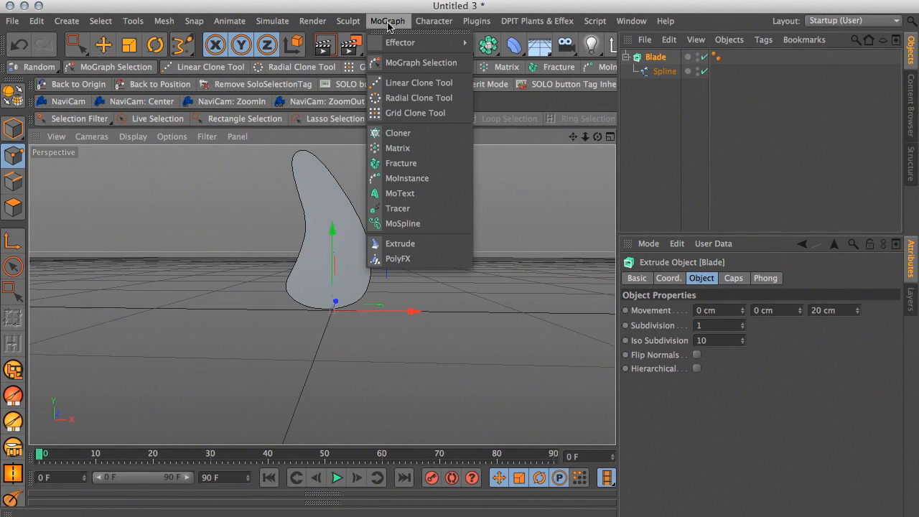
pyautogui.click(396, 132)
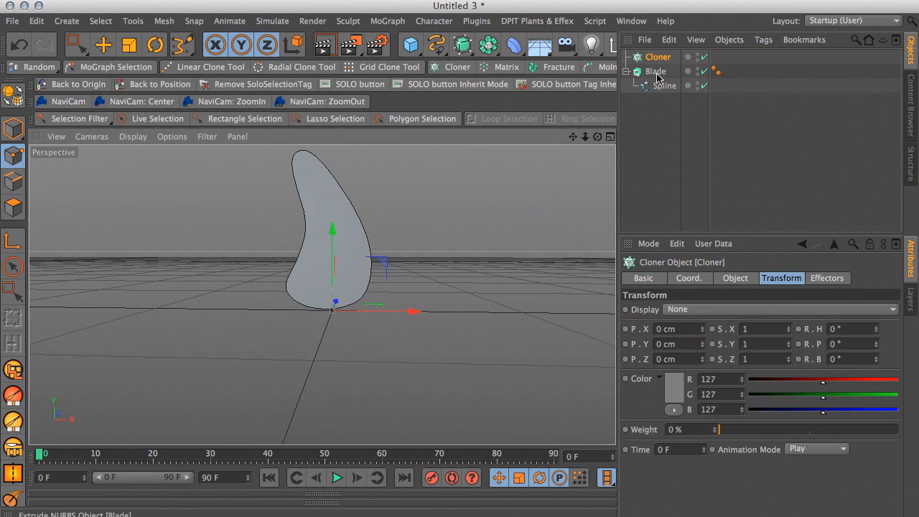
pyautogui.moveTo(653, 73); pyautogui.dragTo(673, 66)
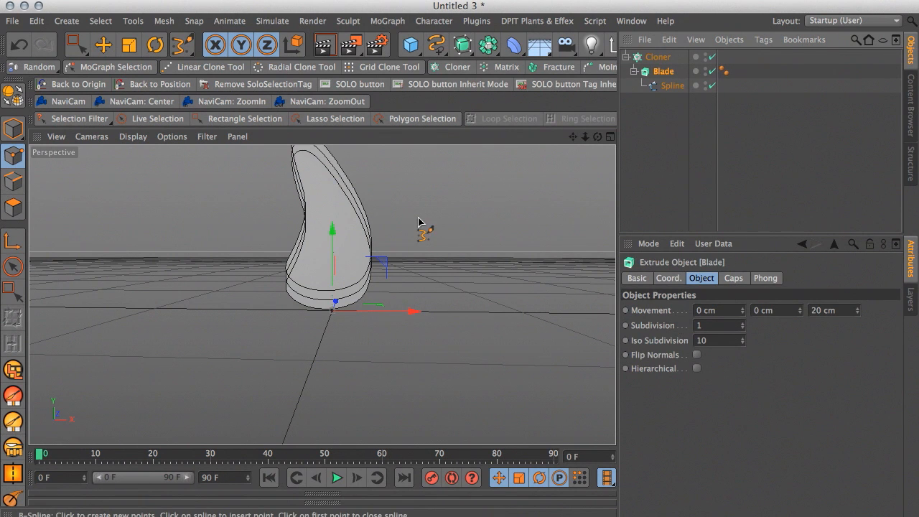
# Set the Cloner's mode to Radial so the blades are arranged in a circle
pyautogui.keyDown('alt'); pyautogui.moveTo(424, 235); pyautogui.dragTo(412, 263, button='middle'); pyautogui.keyUp('alt')
pyautogui.keyDown('alt'); pyautogui.moveTo(319, 260); pyautogui.dragTo(314, 208); pyautogui.keyUp('alt')
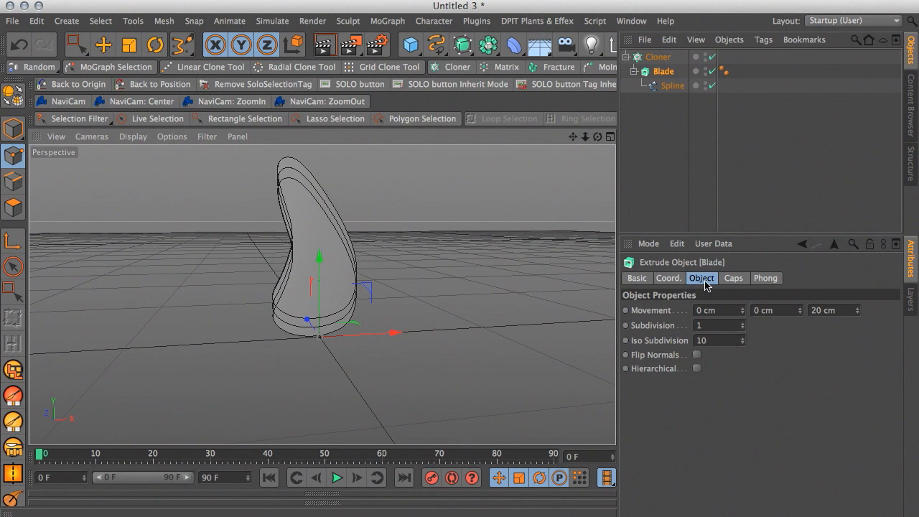
pyautogui.click(658, 57)
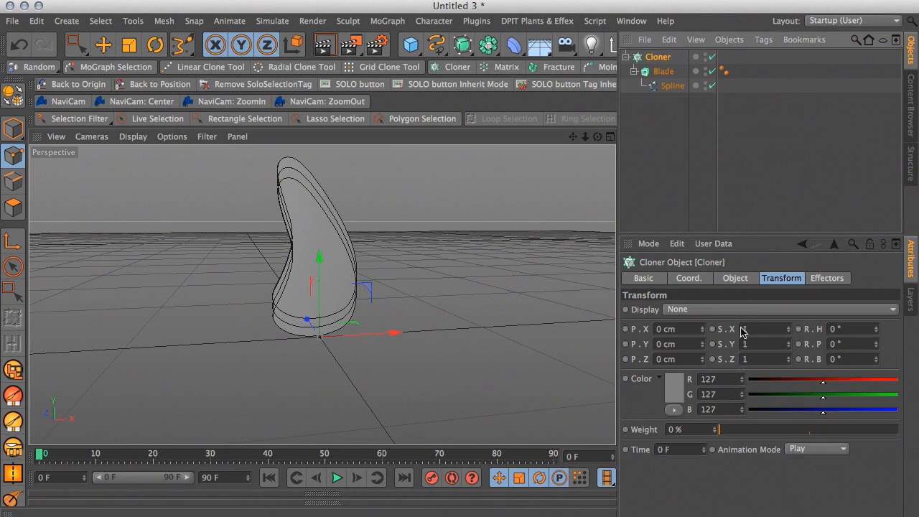
pyautogui.click(736, 279)
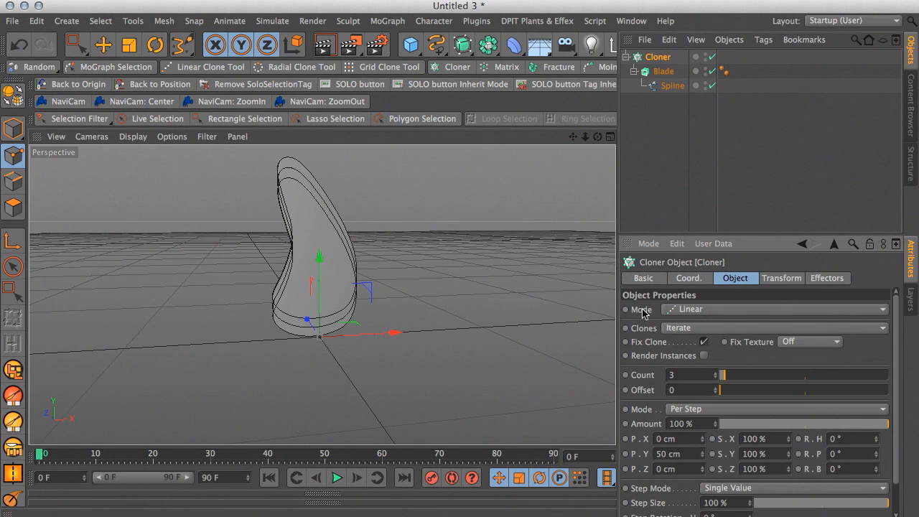
pyautogui.click(686, 312)
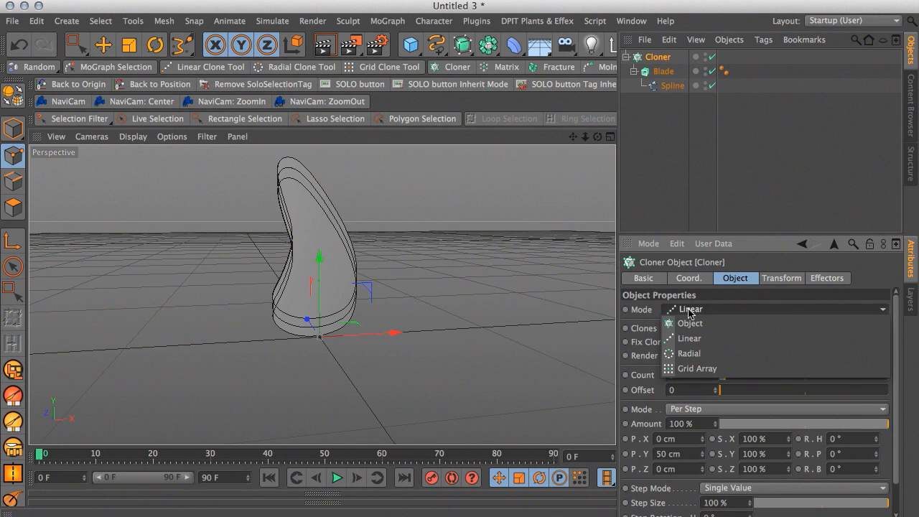
pyautogui.click(689, 353)
pyautogui.keyDown('alt'); pyautogui.moveTo(494, 348); pyautogui.dragTo(431, 319); pyautogui.keyUp('alt')
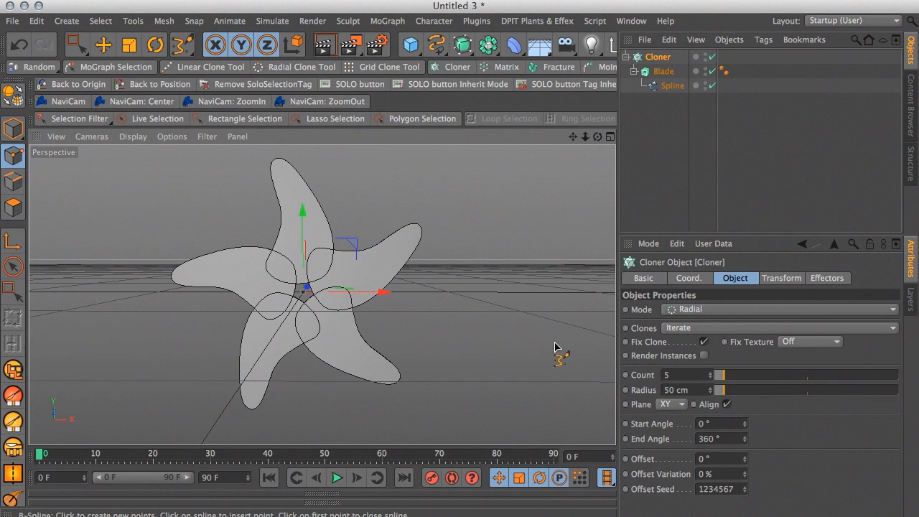
# Set the radial Cloner's radius to 1000 cm and its clone count to 10
pyautogui.moveTo(726, 397); pyautogui.dragTo(887, 400)
pyautogui.keyDown('alt'); pyautogui.moveTo(469, 362); pyautogui.dragTo(419, 354, button='right'); pyautogui.keyUp('alt')
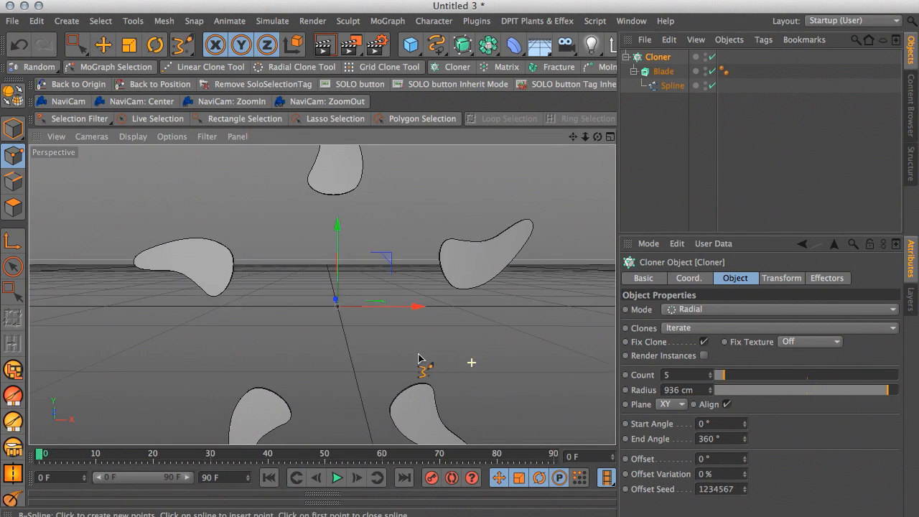
pyautogui.keyDown('alt'); pyautogui.moveTo(524, 332); pyautogui.dragTo(484, 345, button='middle'); pyautogui.keyUp('alt')
pyautogui.moveTo(889, 390); pyautogui.dragTo(911, 389)
pyautogui.keyDown('alt'); pyautogui.moveTo(451, 345); pyautogui.dragTo(432, 340, button='right'); pyautogui.keyUp('alt')
pyautogui.keyDown('alt'); pyautogui.moveTo(432, 340); pyautogui.dragTo(445, 345, button='middle'); pyautogui.keyUp('alt')
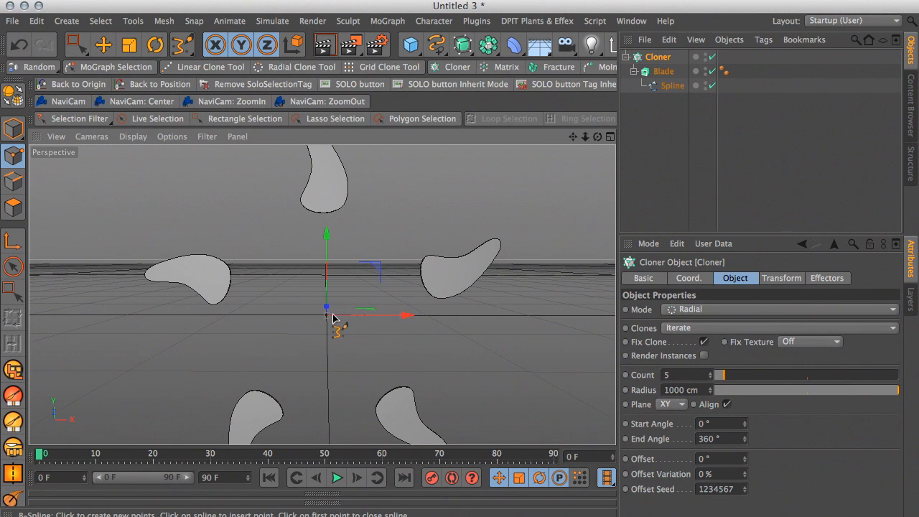
pyautogui.click(725, 375)
pyautogui.moveTo(726, 375); pyautogui.dragTo(733, 378)
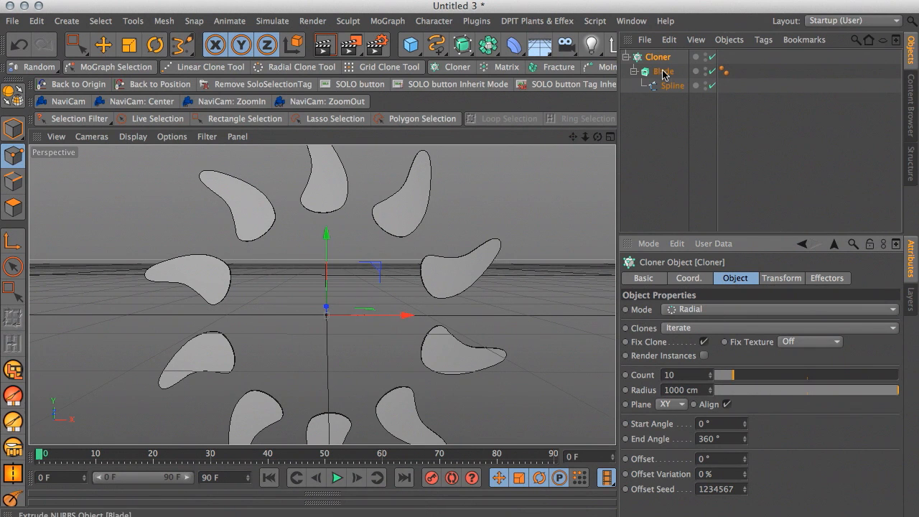
# Rotate the individual clones by setting the Cloner's R.B transform to -165° so the blade tips point toward the centre
pyautogui.click(785, 284)
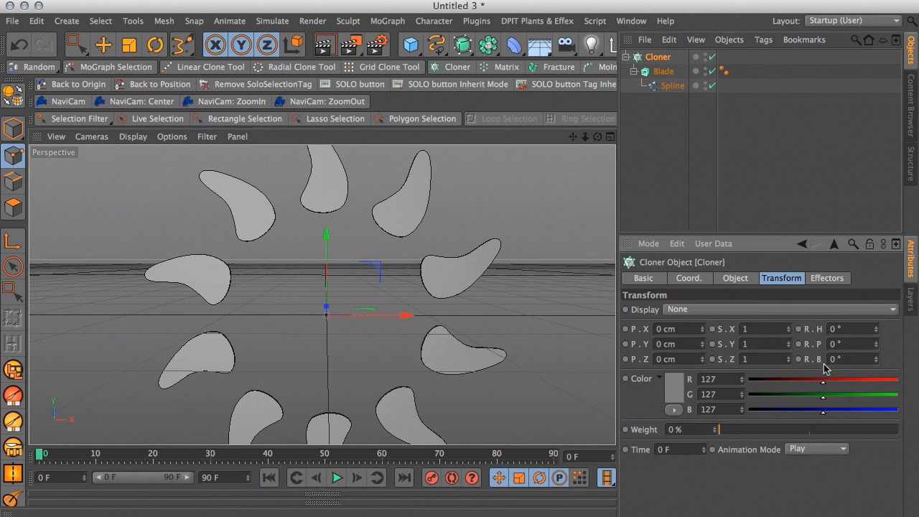
pyautogui.moveTo(877, 360); pyautogui.dragTo(876, 473)
pyautogui.keyDown('alt'); pyautogui.moveTo(439, 326); pyautogui.dragTo(513, 335, button='right'); pyautogui.keyUp('alt')
pyautogui.keyDown('alt'); pyautogui.moveTo(477, 336); pyautogui.dragTo(511, 306, button='middle'); pyautogui.keyUp('alt')
pyautogui.keyDown('alt'); pyautogui.moveTo(510, 306); pyautogui.dragTo(463, 316); pyautogui.keyUp('alt')
pyautogui.keyDown('alt'); pyautogui.moveTo(463, 316); pyautogui.dragTo(481, 325, button='right'); pyautogui.keyUp('alt')
pyautogui.keyDown('alt'); pyautogui.moveTo(481, 324); pyautogui.dragTo(385, 310); pyautogui.keyUp('alt')
pyautogui.moveTo(881, 364); pyautogui.dragTo(879, 369)
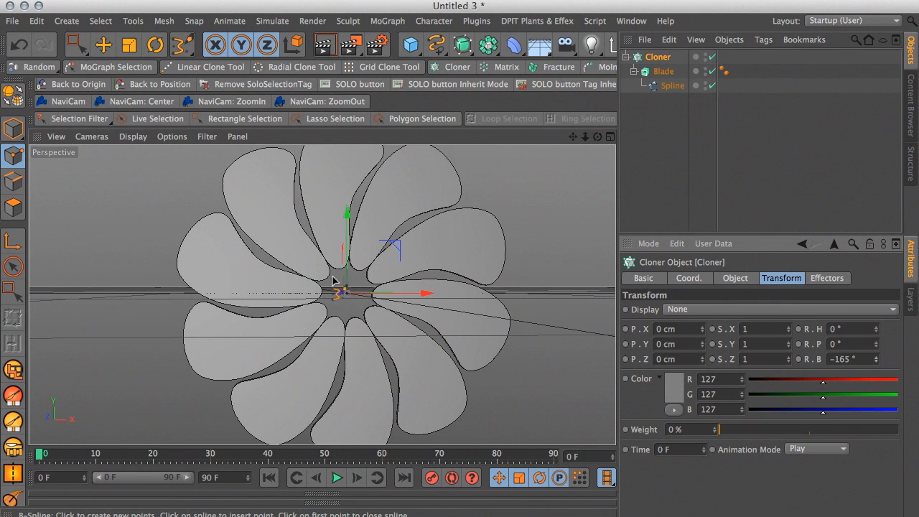
pyautogui.click(347, 294)
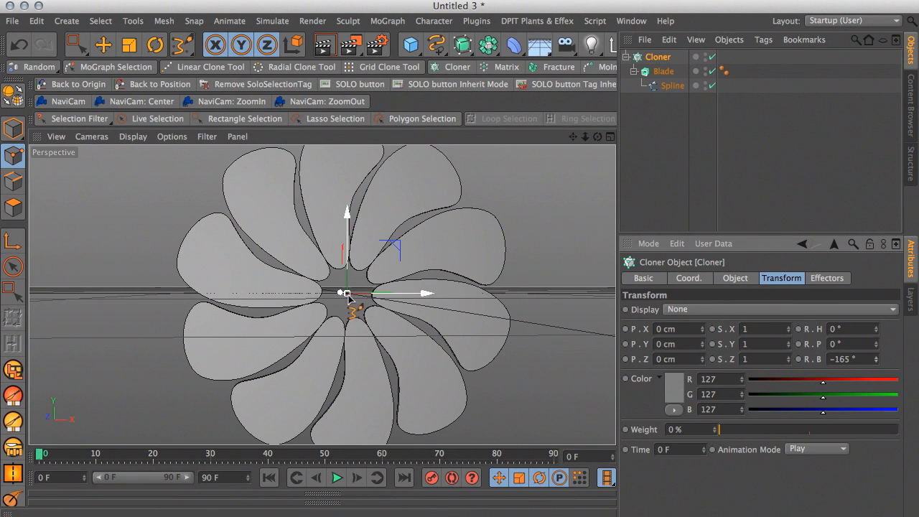
# Reduce the Cloner's radius to 824 cm so the blade tips meet and overlap at the centre
pyautogui.click(738, 282)
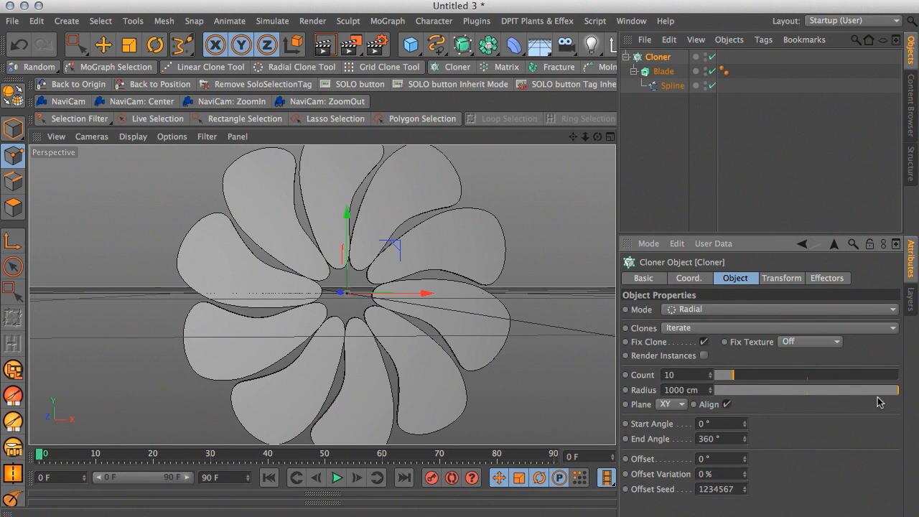
pyautogui.moveTo(900, 398); pyautogui.dragTo(868, 398)
pyautogui.scroll(3, 495, 350)
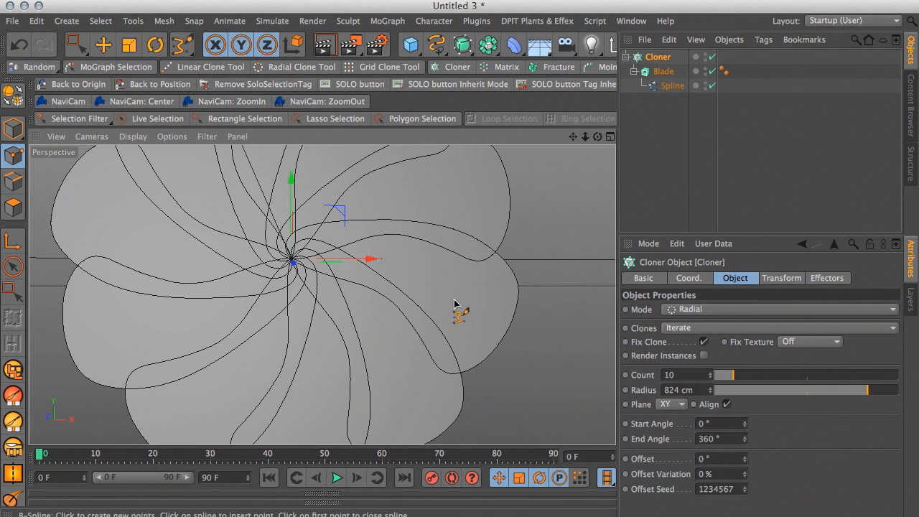
pyautogui.scroll(-3, 454, 309)
pyautogui.keyDown('alt'); pyautogui.moveTo(431, 302); pyautogui.dragTo(319, 260); pyautogui.keyUp('alt')
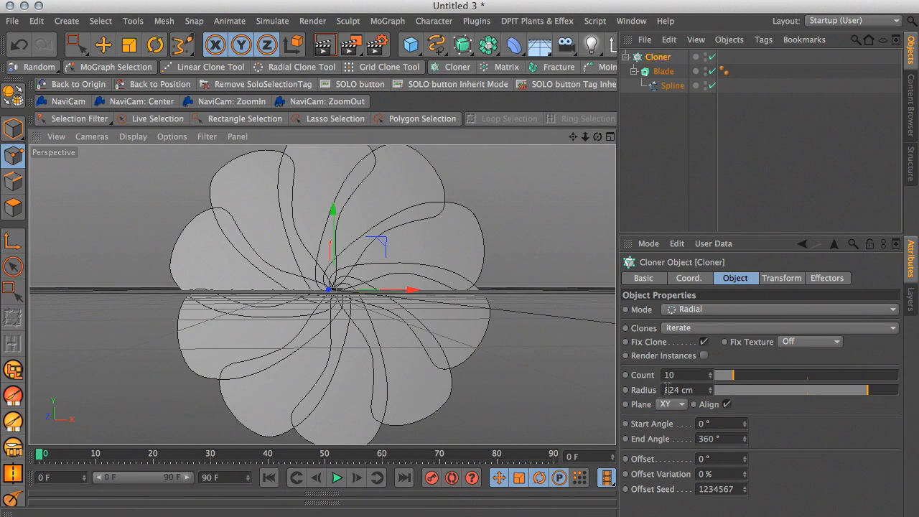
# Test the iris motion by varying the clones' R.B rotation and returning it to -165°
pyautogui.click(781, 285)
pyautogui.click(736, 278)
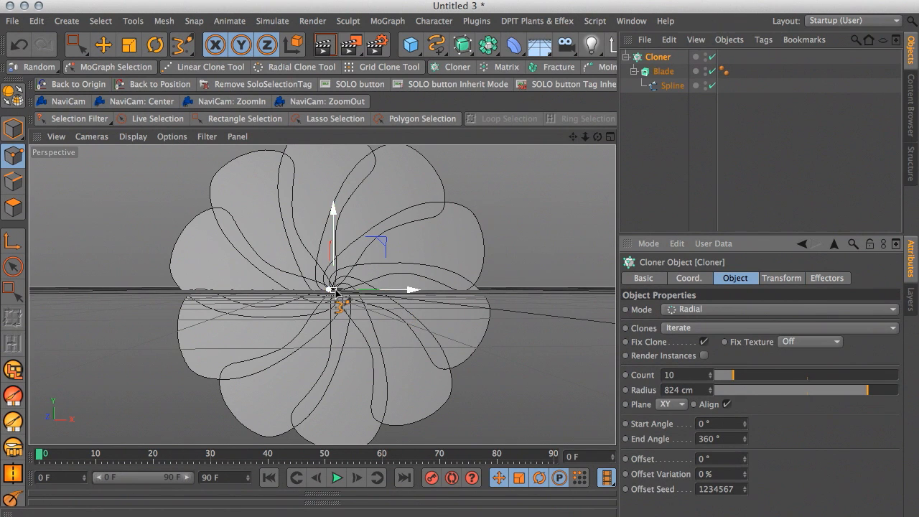
pyautogui.click(793, 285)
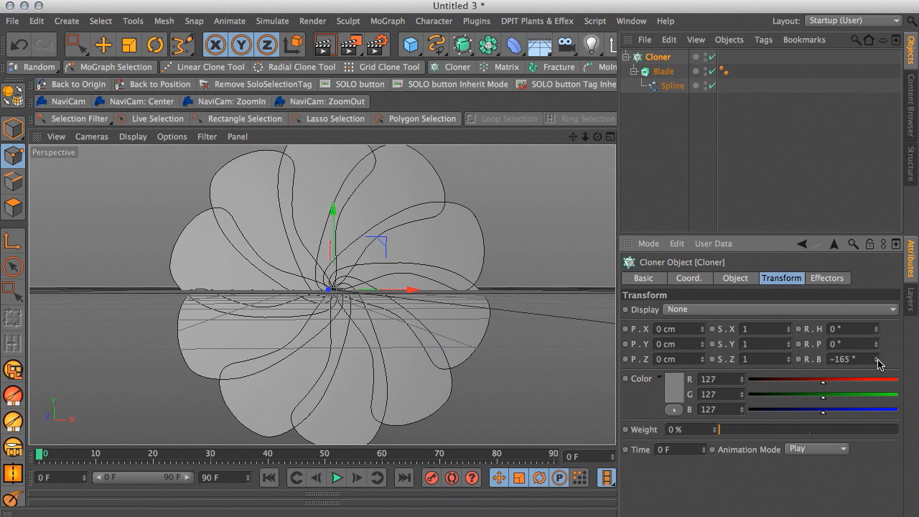
pyautogui.moveTo(878, 364)
pyautogui.mouseDown()
pyautogui.moveTo(878, 350)
pyautogui.moveTo(878, 361)
pyautogui.mouseUp()
# Tilt the overlapping blades by setting the clones' R.H rotation to -5° so they no longer intersect each other
pyautogui.keyDown('alt'); pyautogui.moveTo(539, 308); pyautogui.dragTo(338, 366); pyautogui.keyUp('alt')
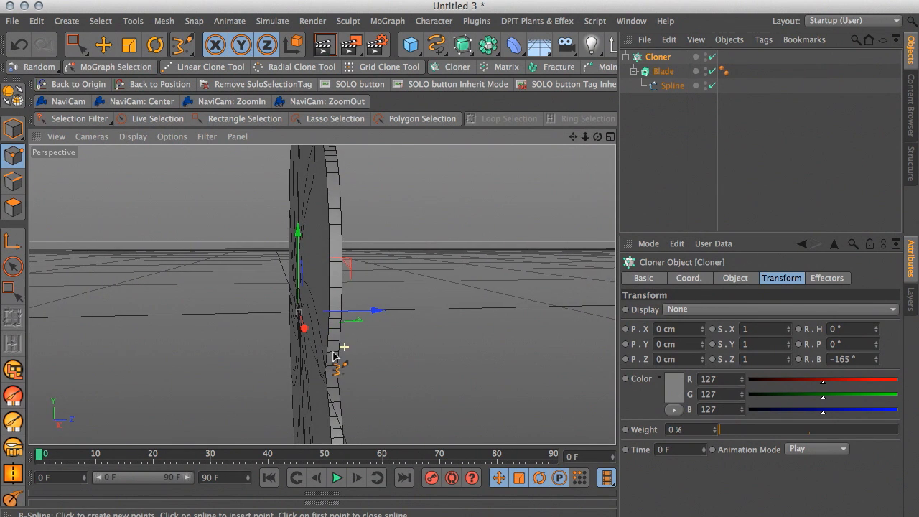
pyautogui.keyDown('alt'); pyautogui.moveTo(492, 328); pyautogui.dragTo(380, 308); pyautogui.keyUp('alt')
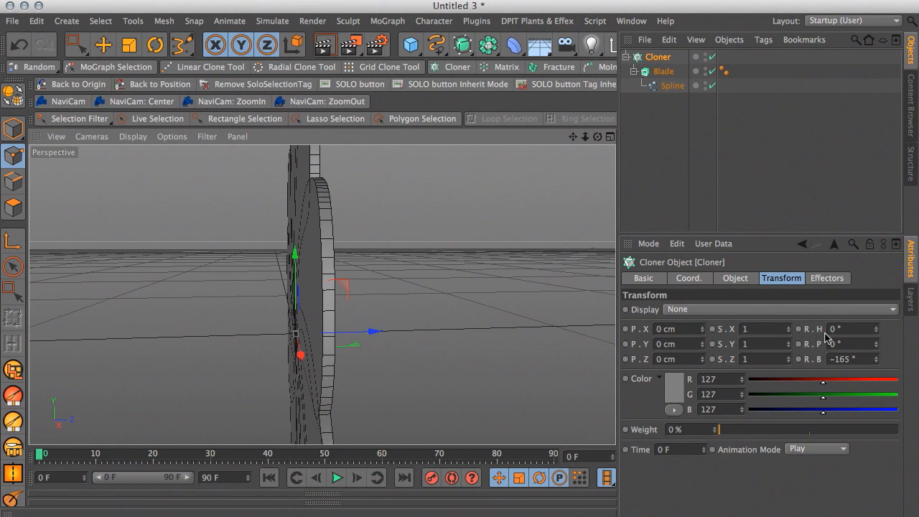
pyautogui.moveTo(877, 333); pyautogui.dragTo(878, 331)
pyautogui.moveTo(585, 289)
pyautogui.keyDown('alt'); pyautogui.mouseDown()
pyautogui.moveTo(409, 294)
pyautogui.moveTo(421, 283)
pyautogui.moveTo(417, 226)
pyautogui.mouseUp(); pyautogui.keyUp('alt')
pyautogui.moveTo(364, 266)
pyautogui.keyDown('alt'); pyautogui.mouseDown()
pyautogui.moveTo(425, 266)
pyautogui.moveTo(407, 259)
pyautogui.moveTo(366, 283)
pyautogui.moveTo(208, 301)
pyautogui.mouseUp(); pyautogui.keyUp('alt')
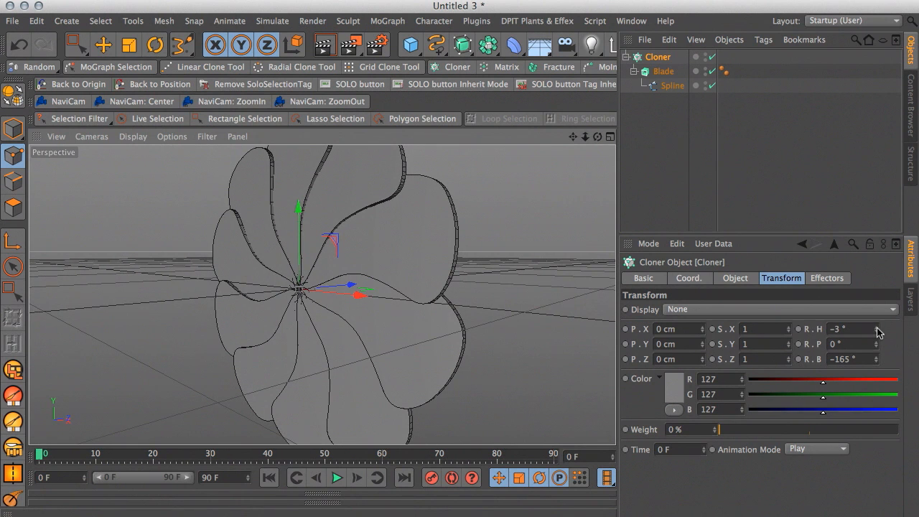
pyautogui.click(877, 328)
pyautogui.click(877, 334)
pyautogui.click(877, 334)
pyautogui.click(877, 334)
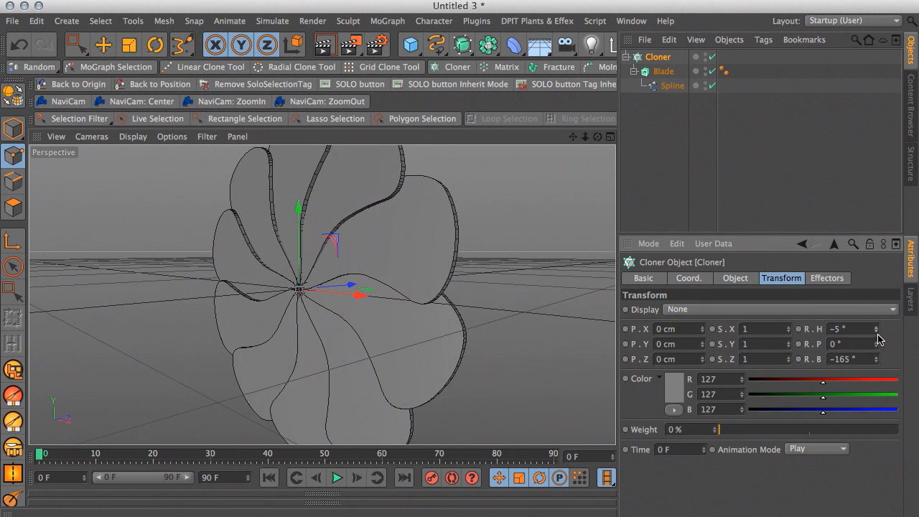
# Open the iris by setting the clones' R.B rotation to -120°
pyautogui.keyDown('alt'); pyautogui.moveTo(449, 307); pyautogui.dragTo(469, 291); pyautogui.keyUp('alt')
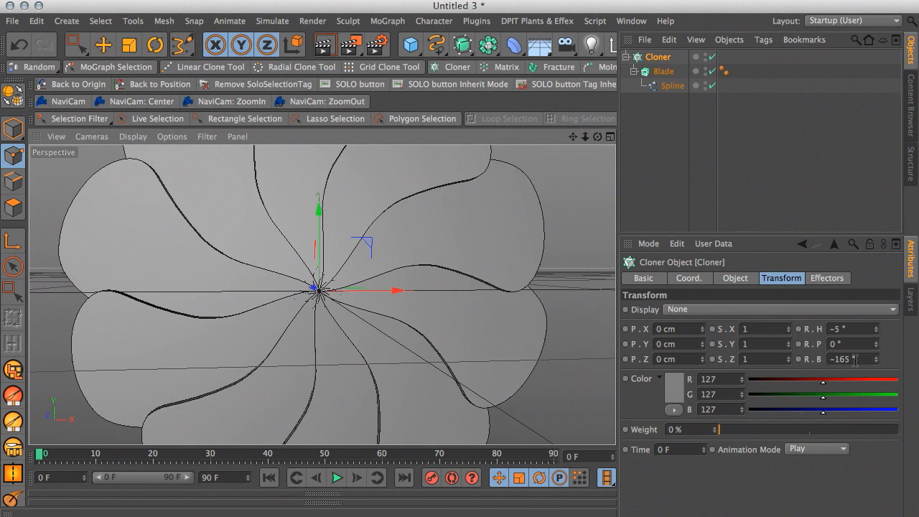
pyautogui.moveTo(875, 364)
pyautogui.mouseDown()
pyautogui.moveTo(898, 358)
pyautogui.moveTo(875, 366)
pyautogui.mouseUp()
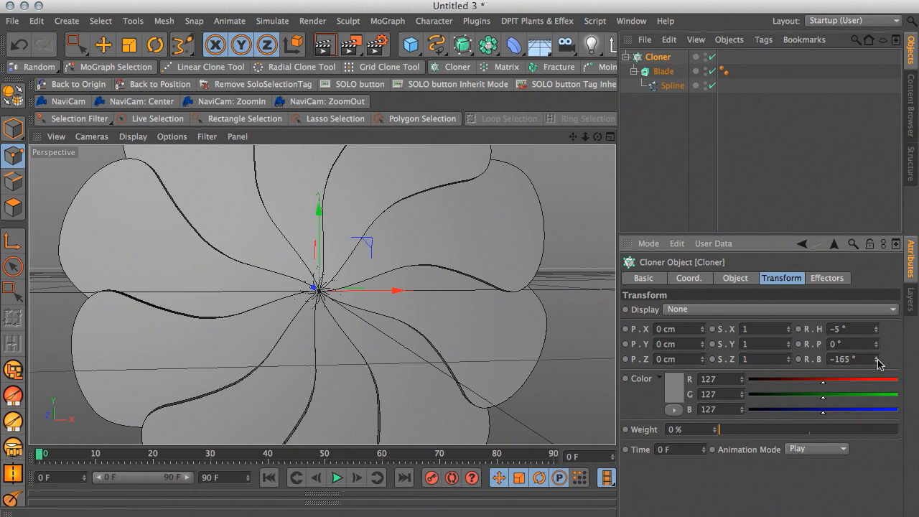
pyautogui.moveTo(879, 360); pyautogui.dragTo(875, 359)
pyautogui.moveTo(876, 365)
pyautogui.mouseDown()
pyautogui.moveTo(876, 342)
pyautogui.moveTo(880, 364)
pyautogui.mouseUp()
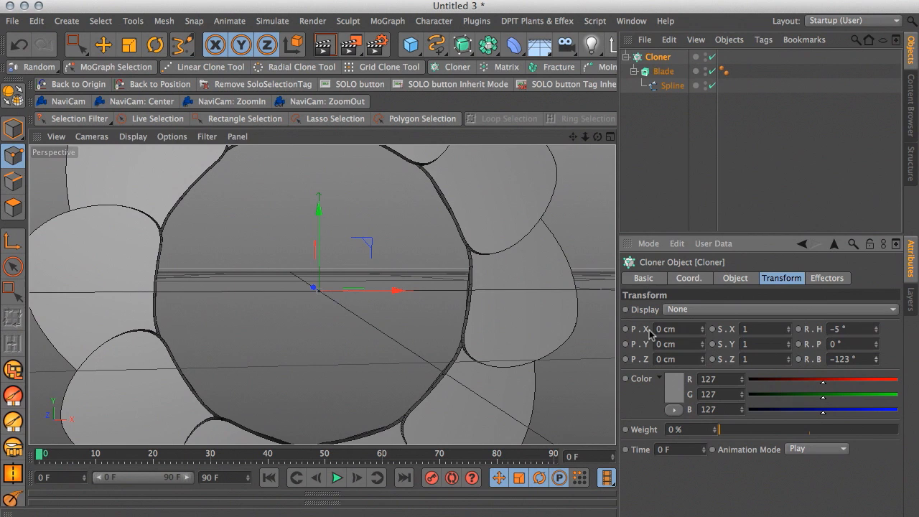
pyautogui.scroll(-5, 530, 323)
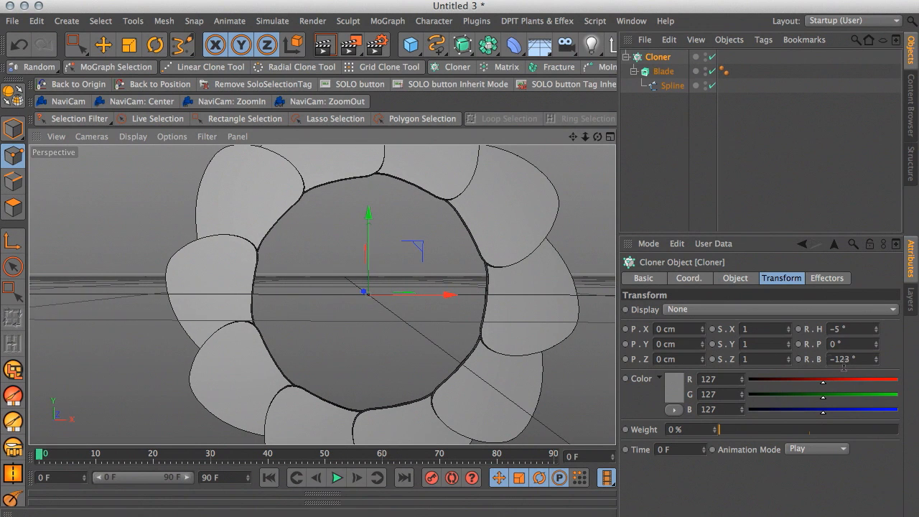
pyautogui.click(847, 360)
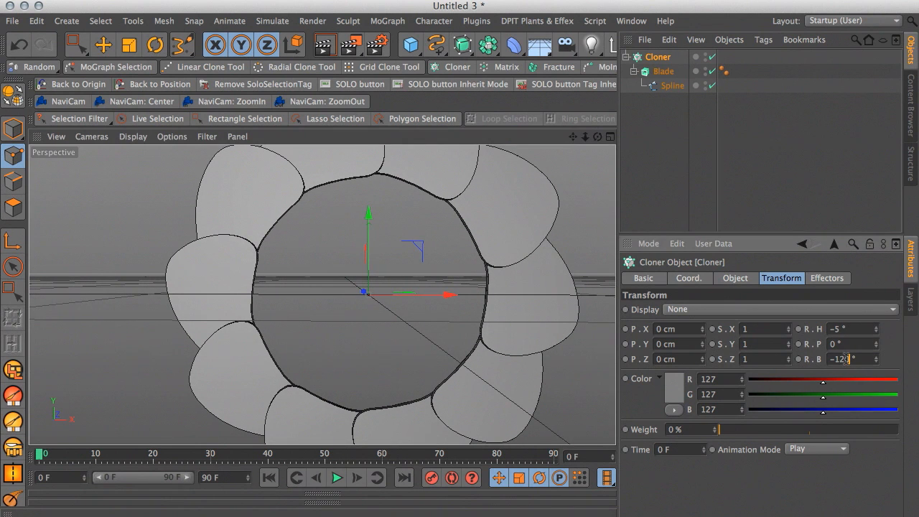
pyautogui.write('0')
pyautogui.press('Return')
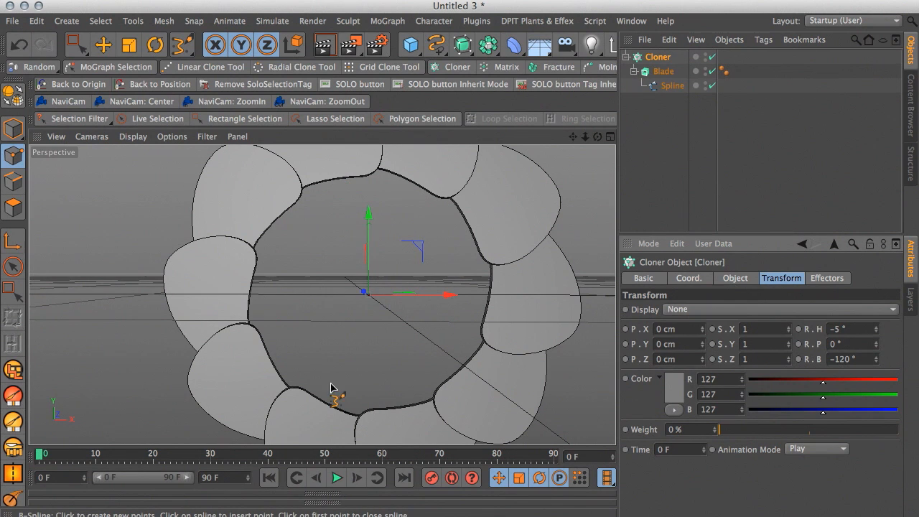
# Try opening the blades further with an R.B rotation of -57° and set it back to -120°
pyautogui.keyDown('alt'); pyautogui.moveTo(436, 238); pyautogui.dragTo(388, 262); pyautogui.keyUp('alt')
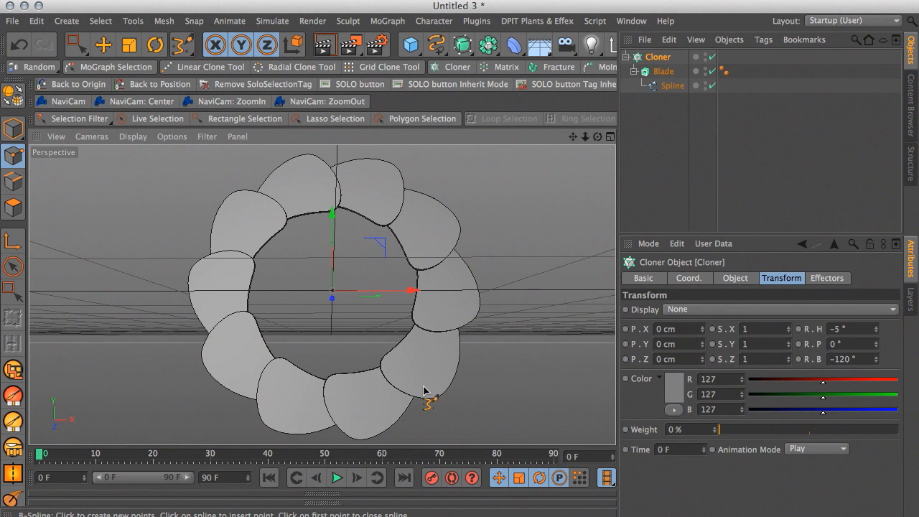
pyautogui.moveTo(878, 359); pyautogui.dragTo(878, 317)
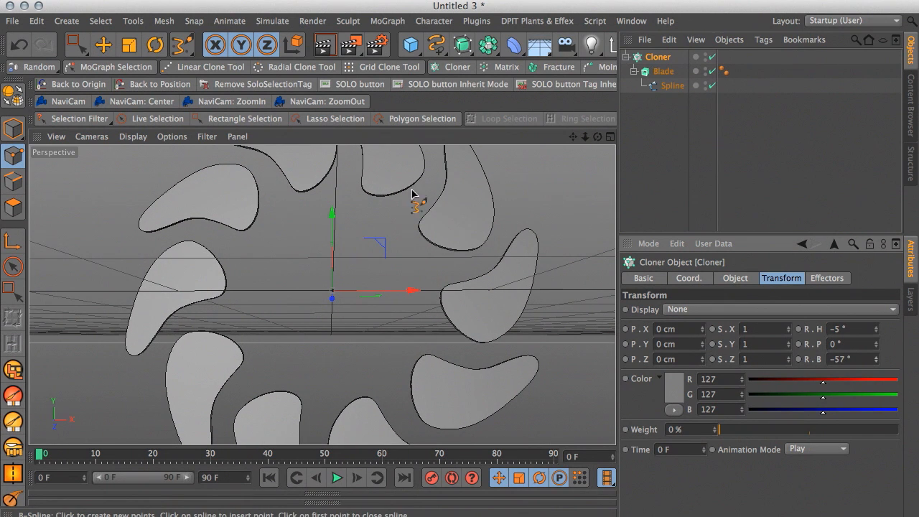
pyautogui.moveTo(551, 303)
pyautogui.keyDown('alt'); pyautogui.mouseDown()
pyautogui.moveTo(515, 297)
pyautogui.moveTo(548, 328)
pyautogui.mouseUp(); pyautogui.keyUp('alt')
pyautogui.click(839, 359)
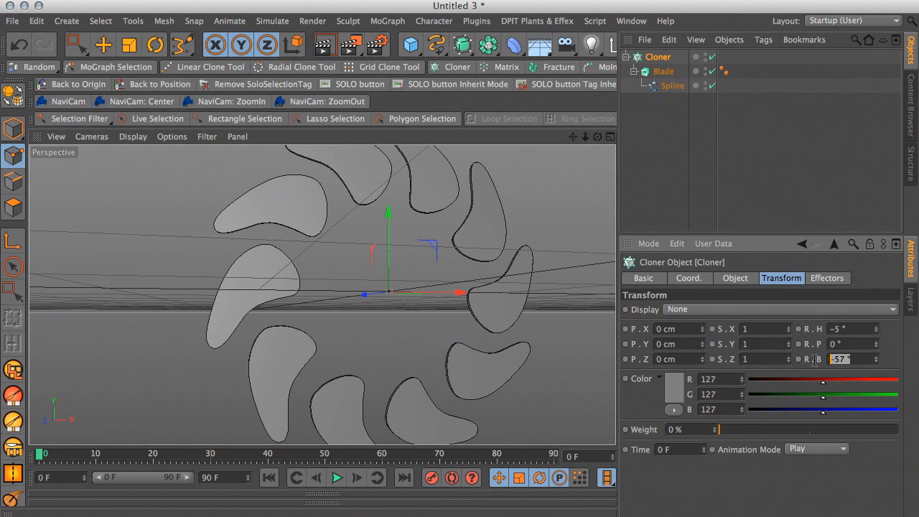
pyautogui.write('-120')
pyautogui.press('Return')
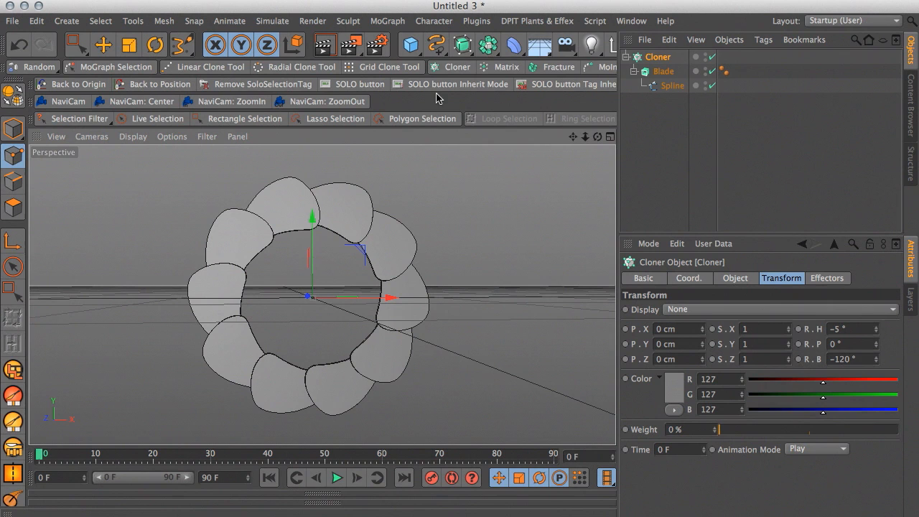
# Add a Tube primitive at the iris centre and rotate it so its opening faces the same way as the iris
pyautogui.click(411, 44)
pyautogui.click(692, 117)
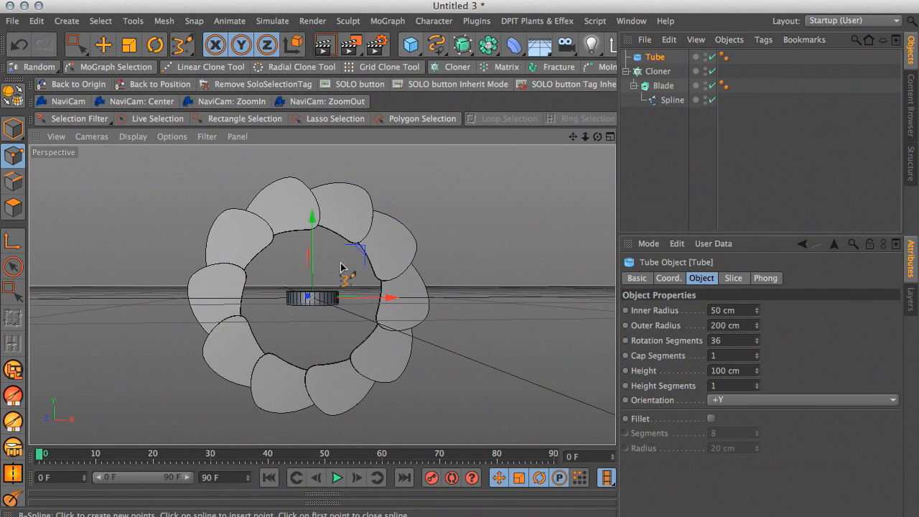
pyautogui.press('e')
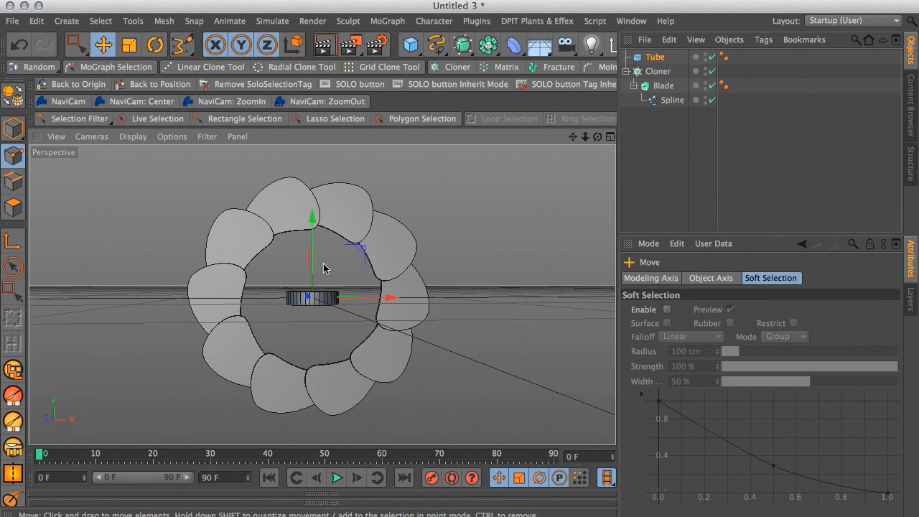
pyautogui.press('r')
pyautogui.moveTo(313, 256); pyautogui.dragTo(321, 426)
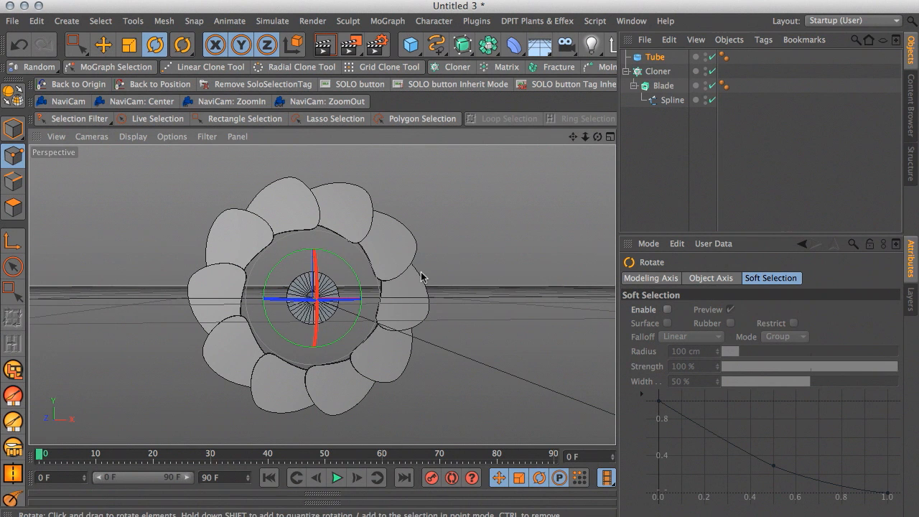
pyautogui.keyDown('alt'); pyautogui.moveTo(371, 314); pyautogui.dragTo(408, 314, button='right'); pyautogui.keyUp('alt')
pyautogui.keyDown('alt'); pyautogui.moveTo(417, 312); pyautogui.dragTo(310, 322); pyautogui.keyUp('alt')
pyautogui.keyDown('alt'); pyautogui.moveTo(308, 322); pyautogui.dragTo(384, 321, button='right'); pyautogui.keyUp('alt')
pyautogui.click(13, 128)
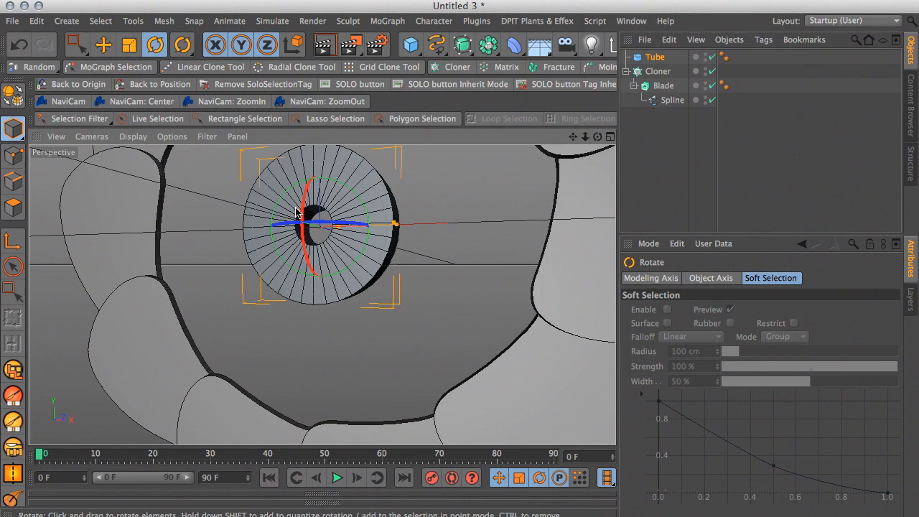
# Enlarge the tube's outer radius to about 1600 cm so it extends beyond the ring of blades
pyautogui.keyDown('alt'); pyautogui.moveTo(436, 276); pyautogui.dragTo(443, 244, button='right'); pyautogui.keyUp('alt')
pyautogui.keyDown('alt'); pyautogui.moveTo(442, 243); pyautogui.dragTo(459, 228); pyautogui.keyUp('alt')
pyautogui.keyDown('alt'); pyautogui.moveTo(481, 227); pyautogui.dragTo(448, 284, button='middle'); pyautogui.keyUp('alt')
pyautogui.keyDown('alt'); pyautogui.moveTo(450, 285); pyautogui.dragTo(397, 283, button='right'); pyautogui.keyUp('alt')
pyautogui.keyDown('alt'); pyautogui.moveTo(395, 284); pyautogui.dragTo(424, 166); pyautogui.keyUp('alt')
pyautogui.keyDown('alt'); pyautogui.moveTo(393, 306); pyautogui.dragTo(340, 300); pyautogui.keyUp('alt')
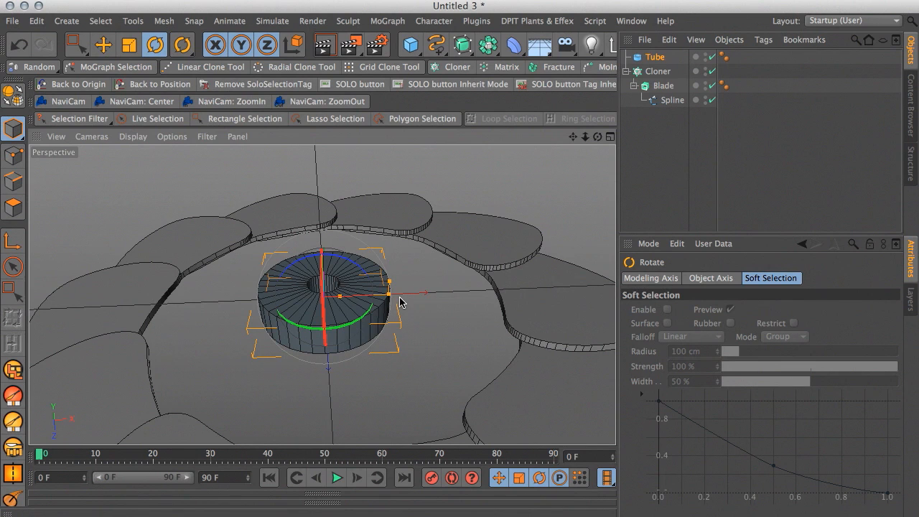
pyautogui.click(655, 58)
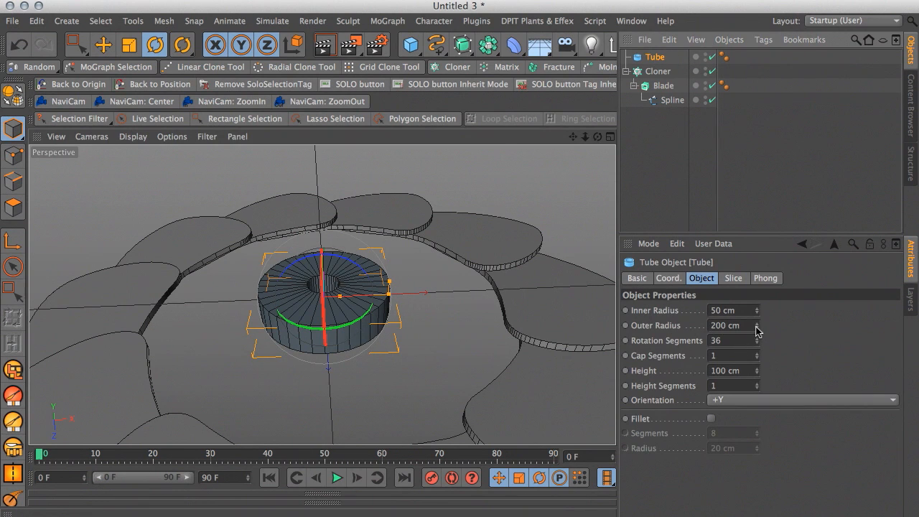
pyautogui.moveTo(758, 328)
pyautogui.mouseDown()
pyautogui.moveTo(758, 292)
pyautogui.moveTo(758, 315)
pyautogui.mouseUp()
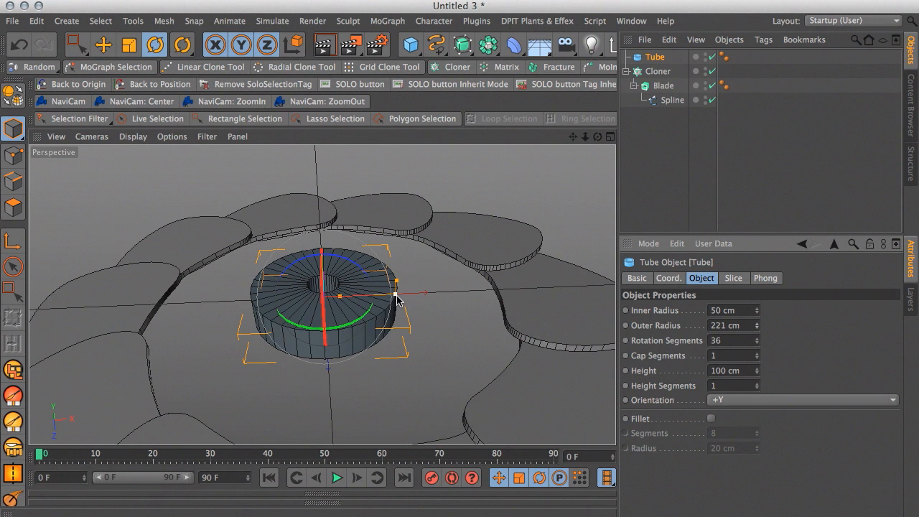
pyautogui.keyDown('alt'); pyautogui.moveTo(397, 300); pyautogui.dragTo(567, 189); pyautogui.keyUp('alt')
pyautogui.scroll(-5, 532, 256)
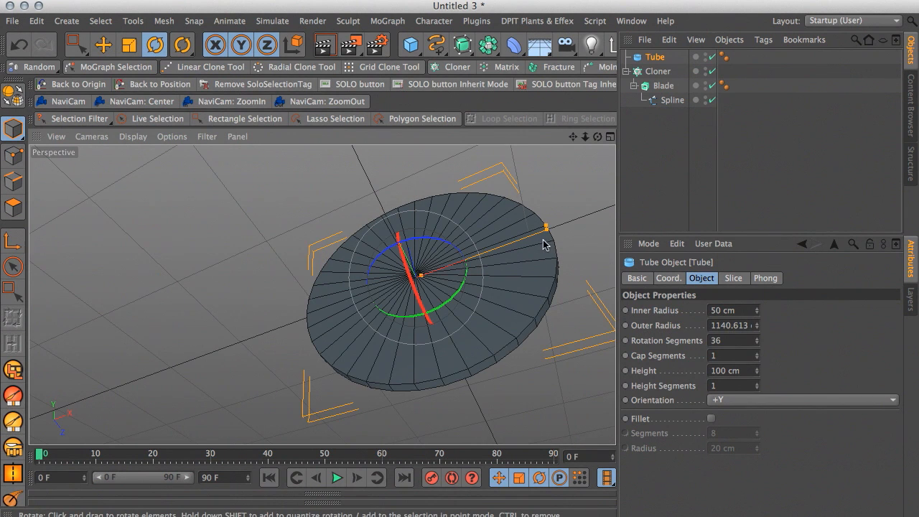
pyautogui.moveTo(551, 235); pyautogui.dragTo(611, 207)
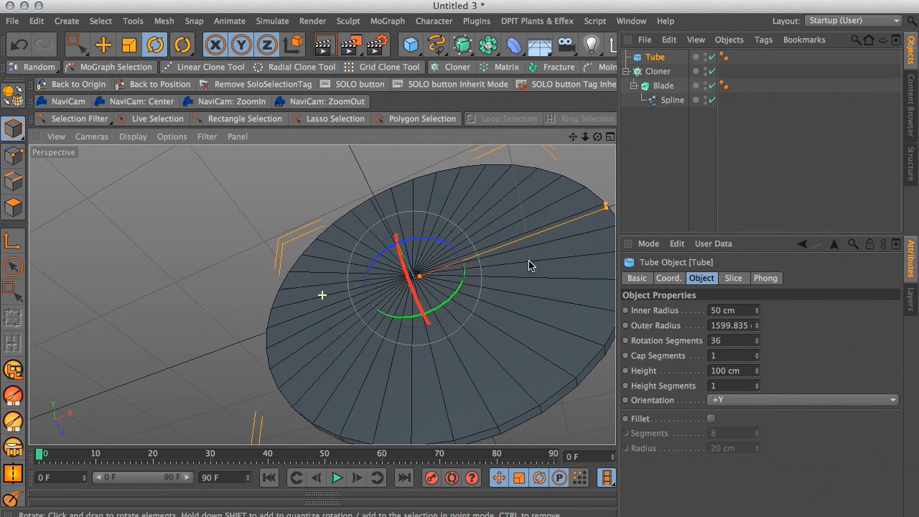
# Set the tube's inner radius to about 525 cm so its rim covers the blades around the iris opening
pyautogui.keyDown('alt'); pyautogui.moveTo(536, 260); pyautogui.dragTo(428, 275, button='middle'); pyautogui.keyUp('alt')
pyautogui.keyDown('alt'); pyautogui.moveTo(427, 275); pyautogui.dragTo(449, 275); pyautogui.keyUp('alt')
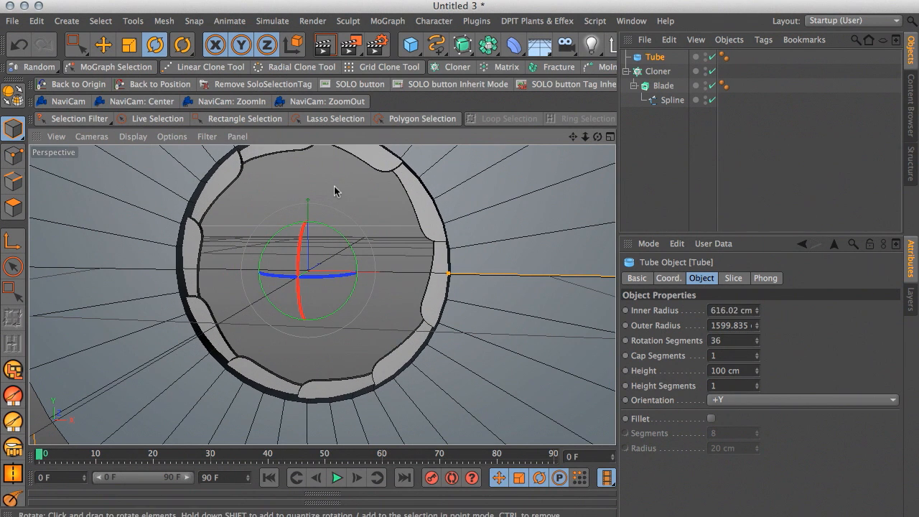
pyautogui.keyDown('alt'); pyautogui.moveTo(252, 174); pyautogui.dragTo(258, 193); pyautogui.keyUp('alt')
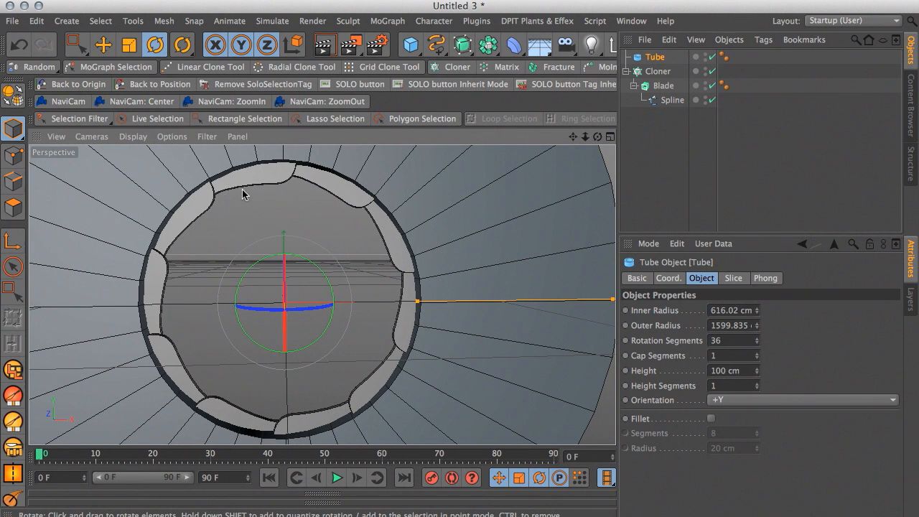
pyautogui.moveTo(418, 307)
pyautogui.mouseDown()
pyautogui.moveTo(372, 305)
pyautogui.moveTo(418, 298)
pyautogui.moveTo(400, 304)
pyautogui.mouseUp()
pyautogui.keyDown('alt'); pyautogui.moveTo(495, 318); pyautogui.dragTo(431, 260); pyautogui.keyUp('alt')
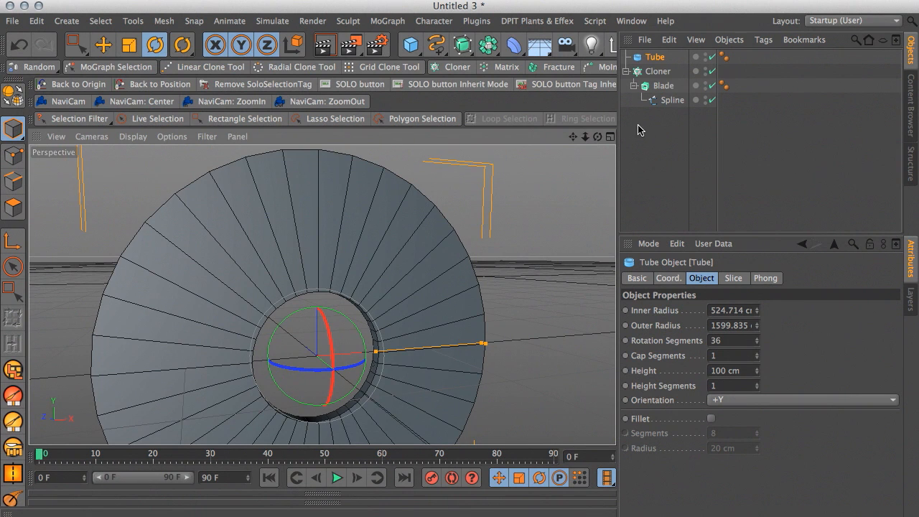
# Add a Boole object and make the Tube and the Cloner its children
pyautogui.click(488, 46)
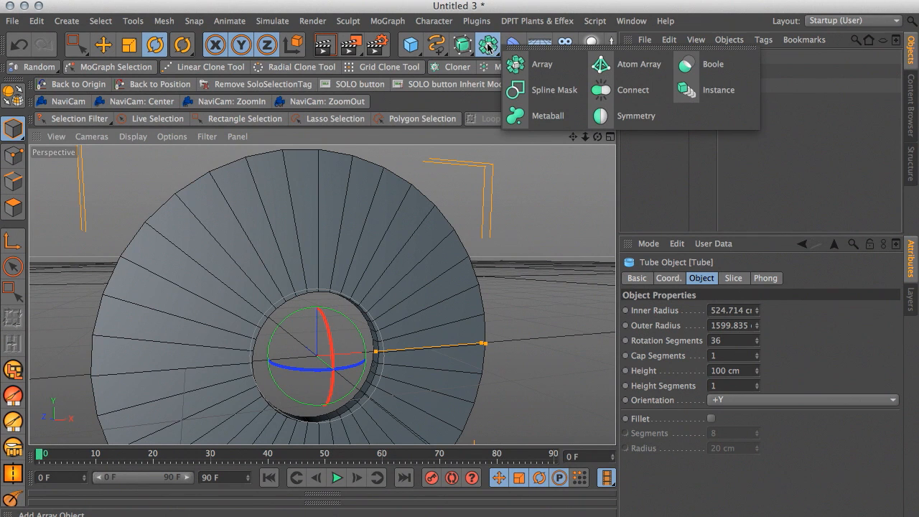
pyautogui.click(704, 67)
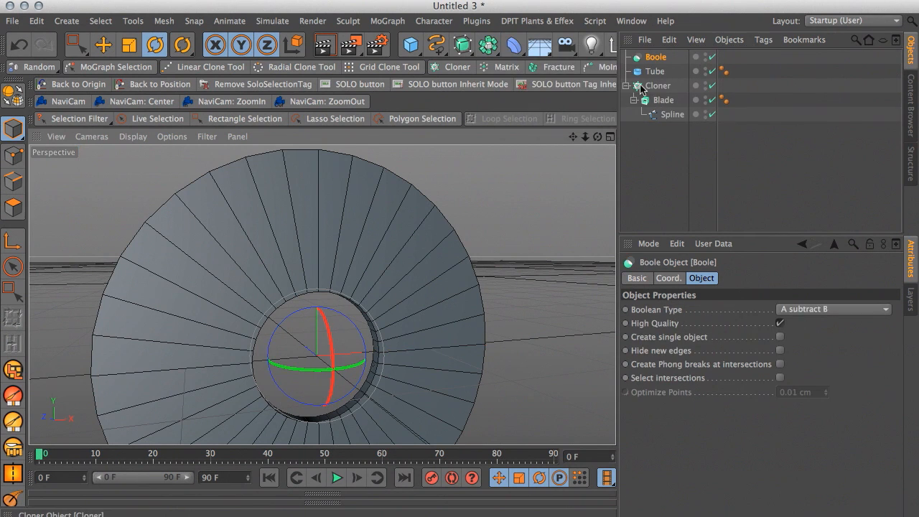
pyautogui.click(627, 86)
pyautogui.click(655, 72)
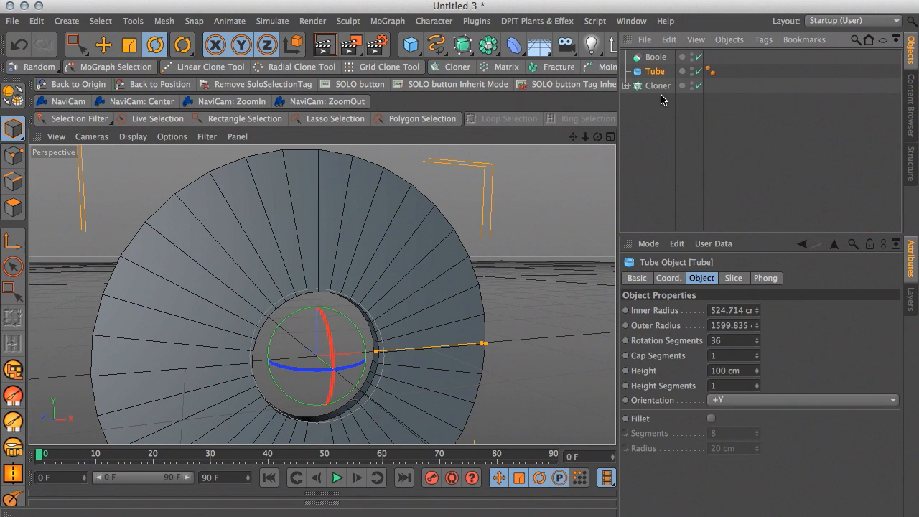
pyautogui.keyDown('shift'); pyautogui.click(659, 87); pyautogui.keyUp('shift')
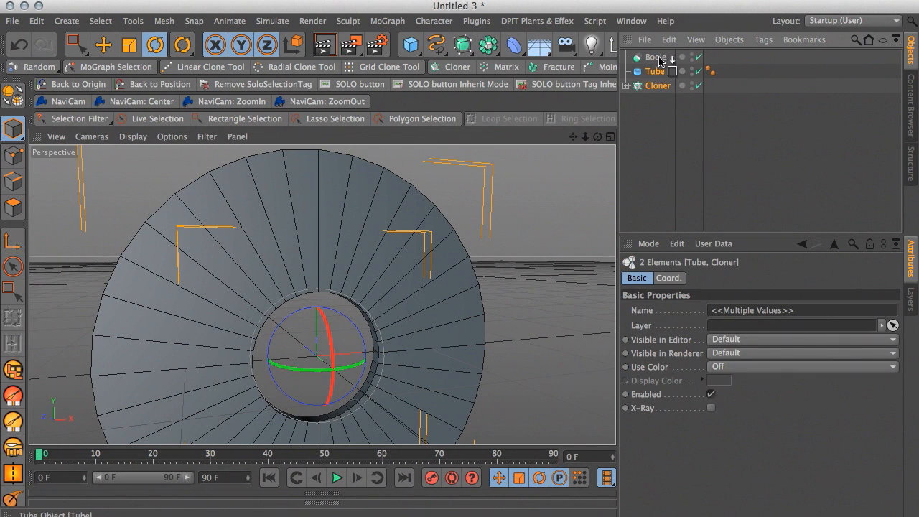
pyautogui.moveTo(661, 61); pyautogui.dragTo(658, 60)
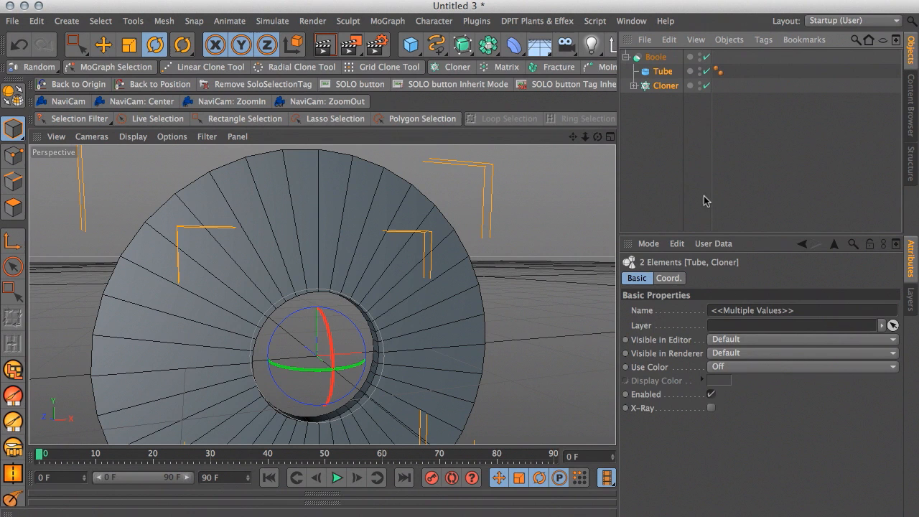
pyautogui.click(657, 58)
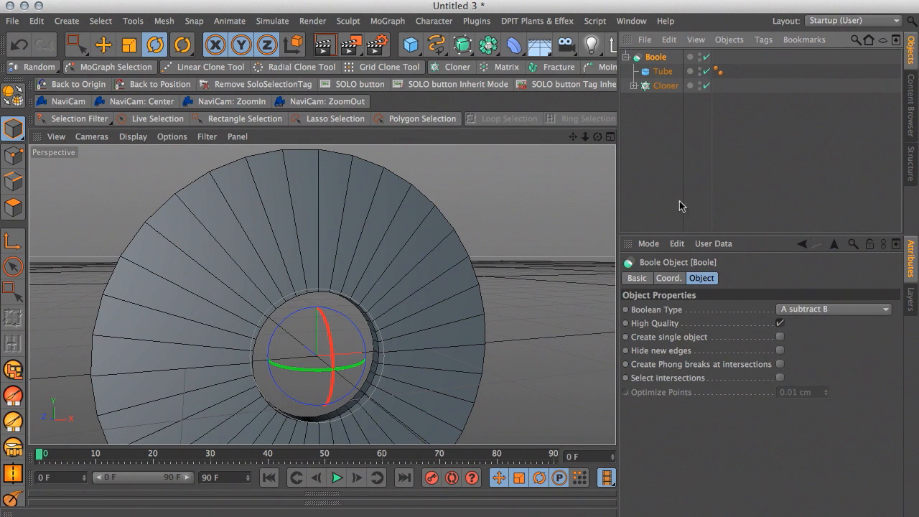
# Rename the Cloner inside the Boole as Iris_cloner
pyautogui.click(653, 98)
pyautogui.click(664, 87)
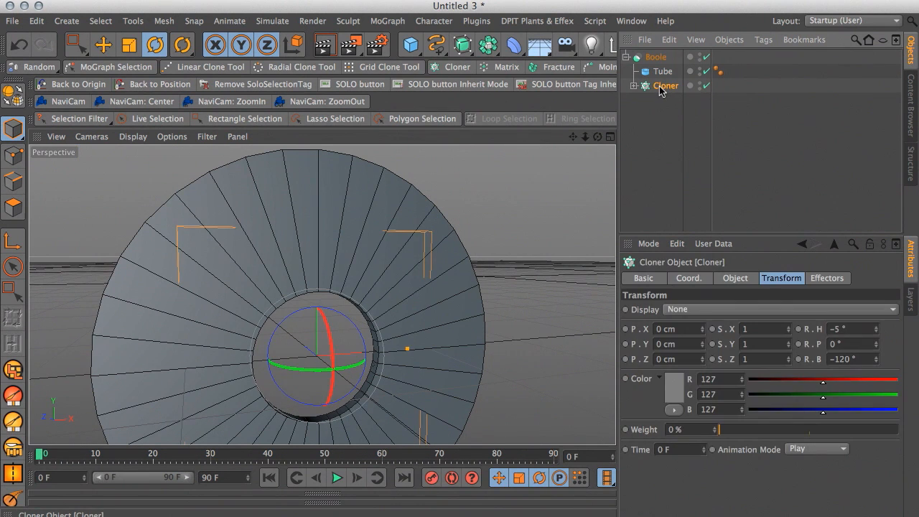
pyautogui.click(634, 86)
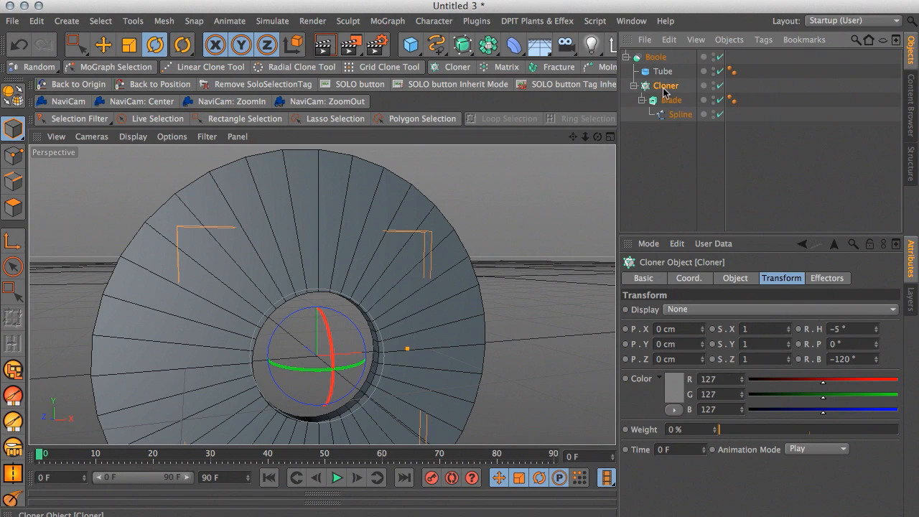
pyautogui.doubleClick(670, 86)
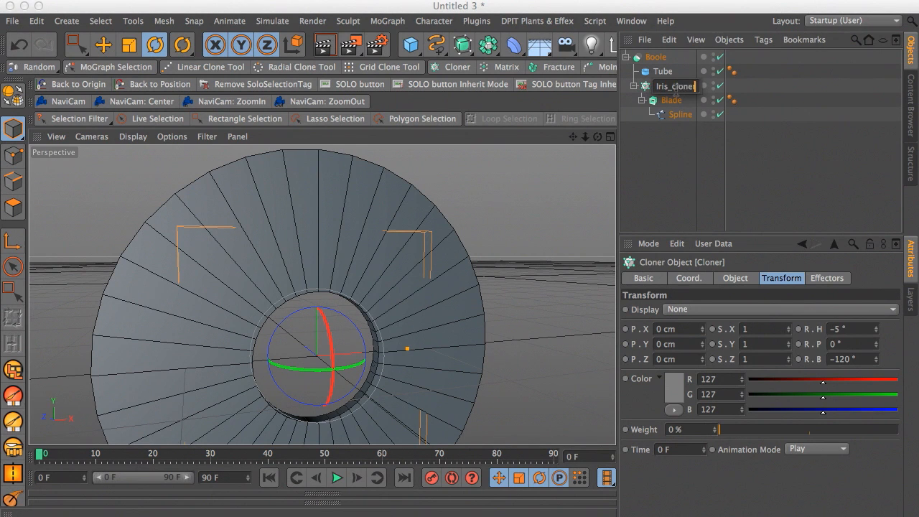
pyautogui.press('Return')
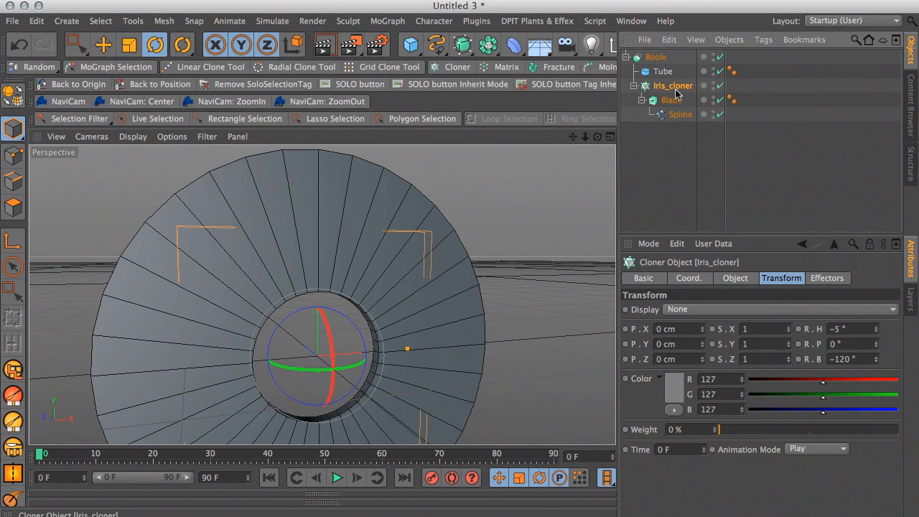
# Reorder the Boole's children so Iris_cloner comes first and the Tube is subtracted from it
pyautogui.click(634, 87)
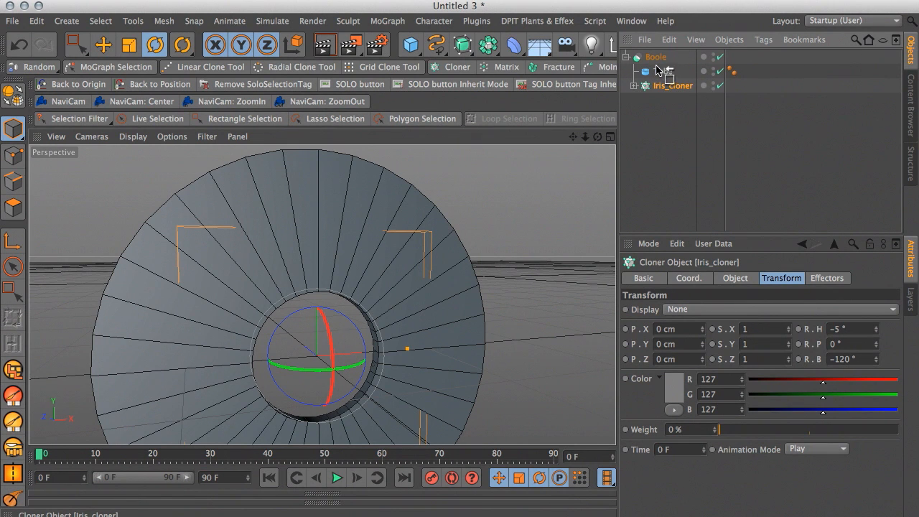
pyautogui.moveTo(656, 69); pyautogui.dragTo(656, 93)
pyautogui.moveTo(660, 63); pyautogui.dragTo(673, 89)
pyautogui.click(655, 104)
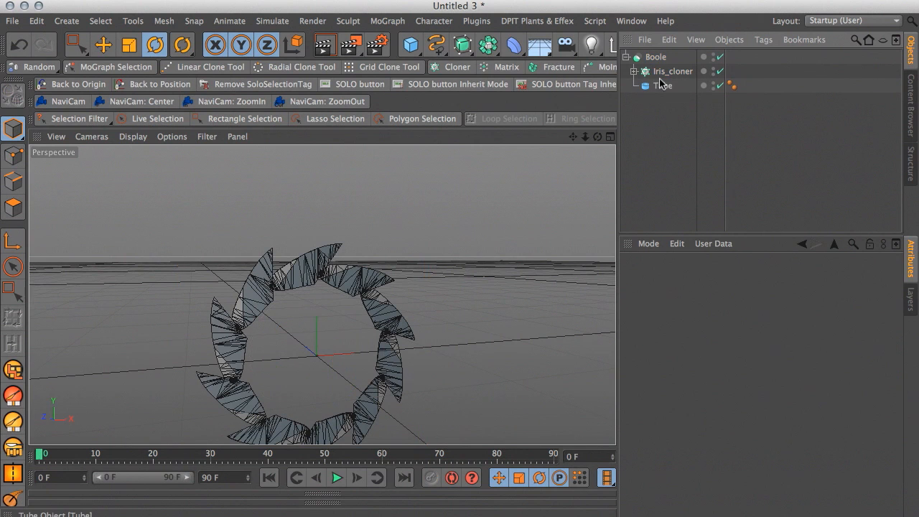
# Set the R.B rotation of Iris_cloner's clones to -132° to test the Boole with moving blades
pyautogui.keyDown('alt'); pyautogui.moveTo(437, 291); pyautogui.dragTo(454, 250); pyautogui.keyUp('alt')
pyautogui.click(633, 72)
pyautogui.click(671, 71)
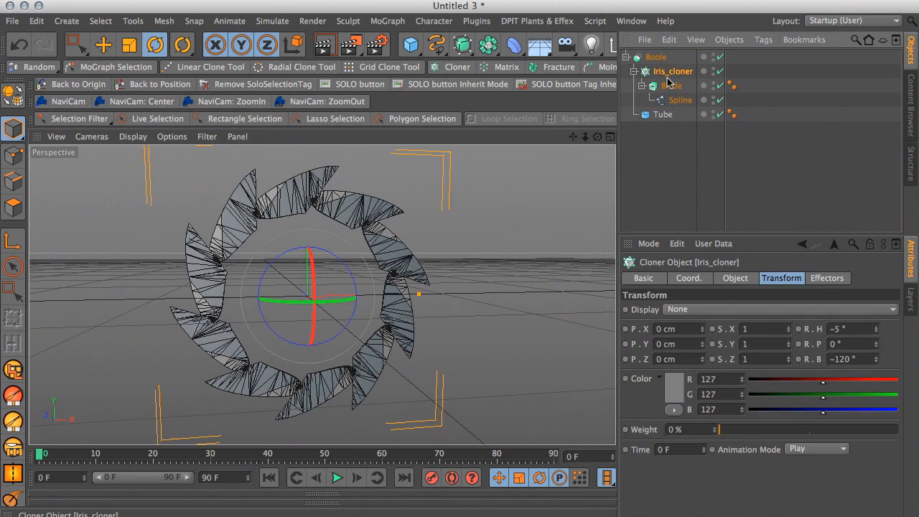
pyautogui.moveTo(878, 361); pyautogui.dragTo(876, 352)
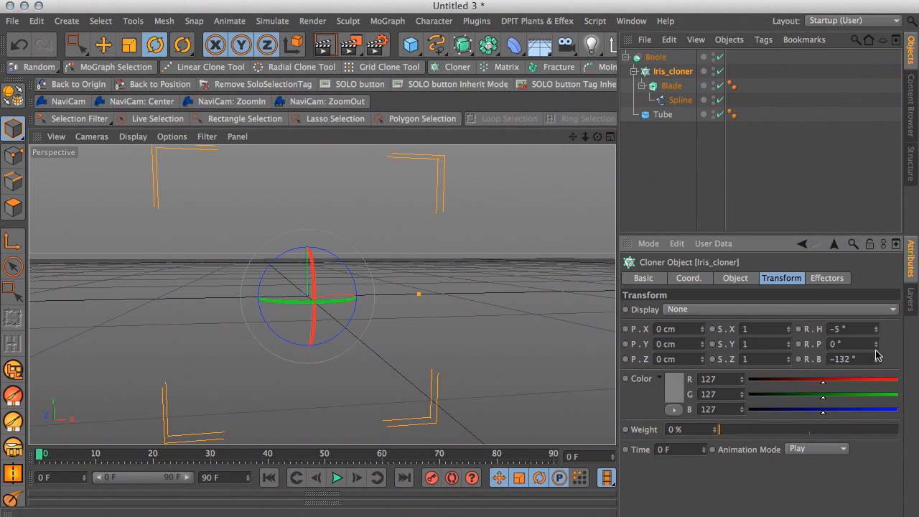
# Turn off High Quality for the Boole and inspect the resulting cut blades from several angles
pyautogui.click(655, 57)
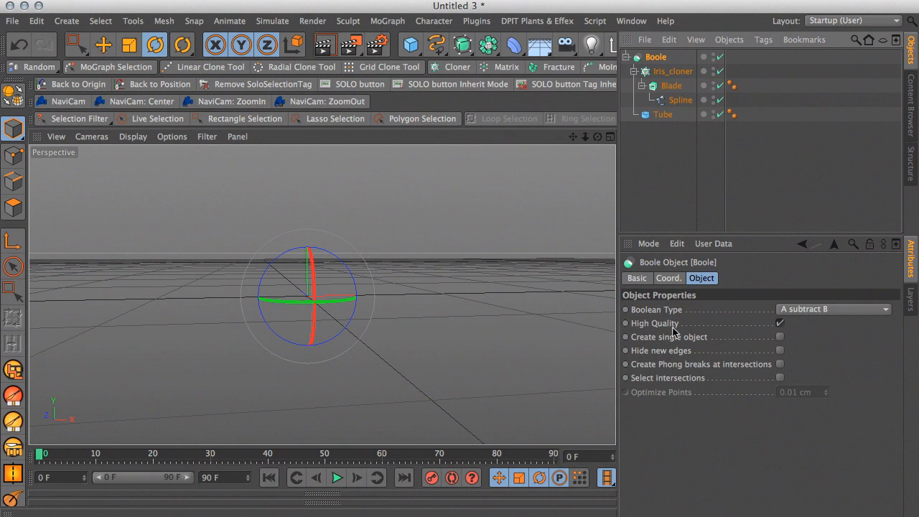
pyautogui.click(780, 324)
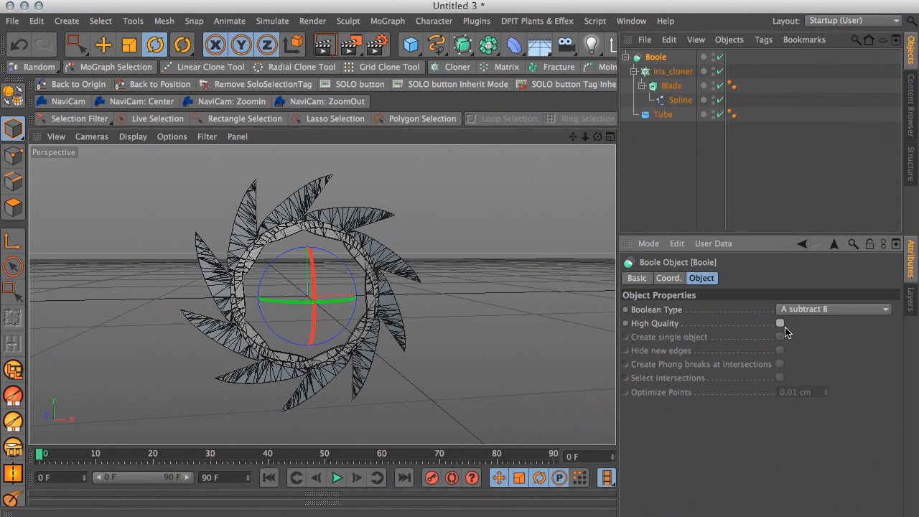
pyautogui.keyDown('alt'); pyautogui.moveTo(451, 293); pyautogui.dragTo(441, 269); pyautogui.keyUp('alt')
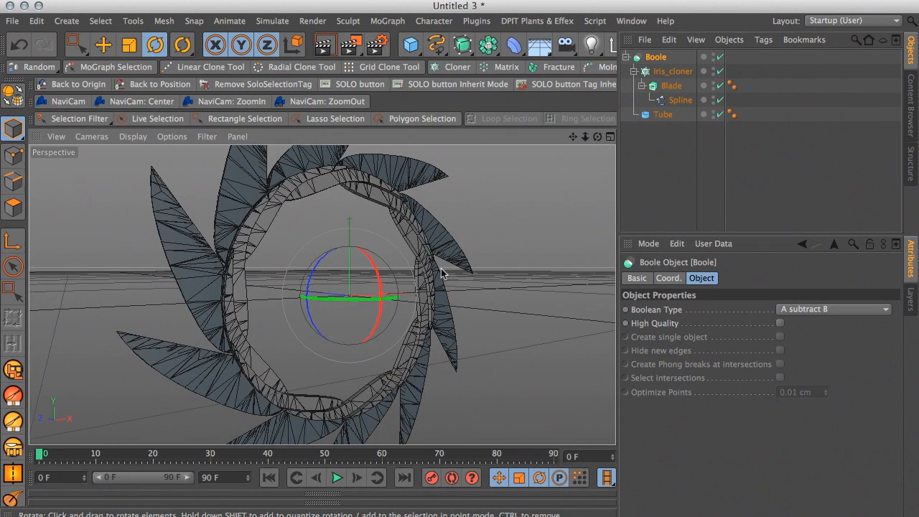
pyautogui.keyDown('alt'); pyautogui.moveTo(322, 218); pyautogui.dragTo(363, 209); pyautogui.keyUp('alt')
pyautogui.keyDown('alt'); pyautogui.moveTo(539, 252); pyautogui.dragTo(490, 227); pyautogui.keyUp('alt')
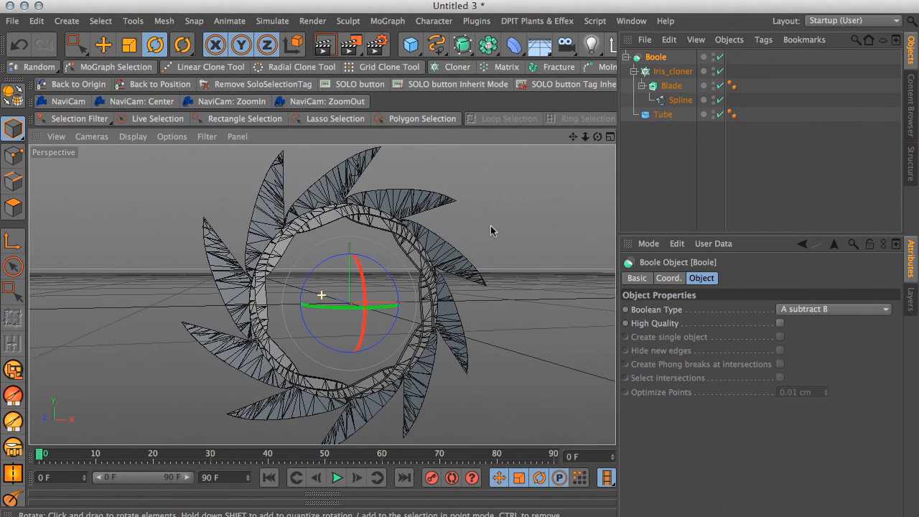
# Try the A intersect B Boolean type on the Boole and return it to A subtract B
pyautogui.click(799, 310)
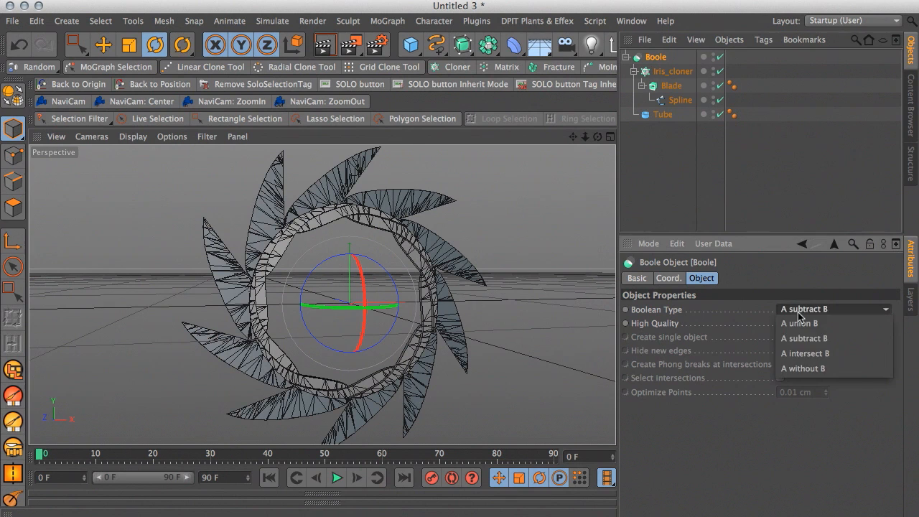
pyautogui.click(809, 341)
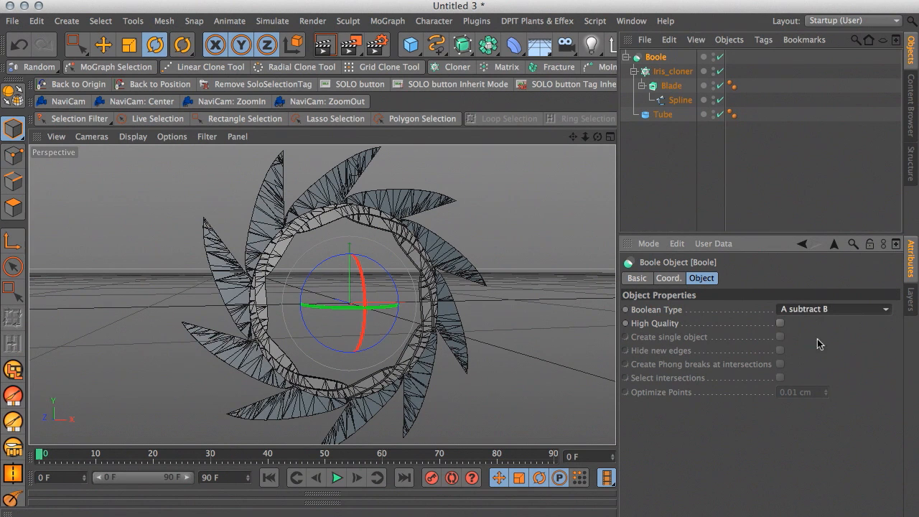
pyautogui.click(801, 309)
pyautogui.click(803, 352)
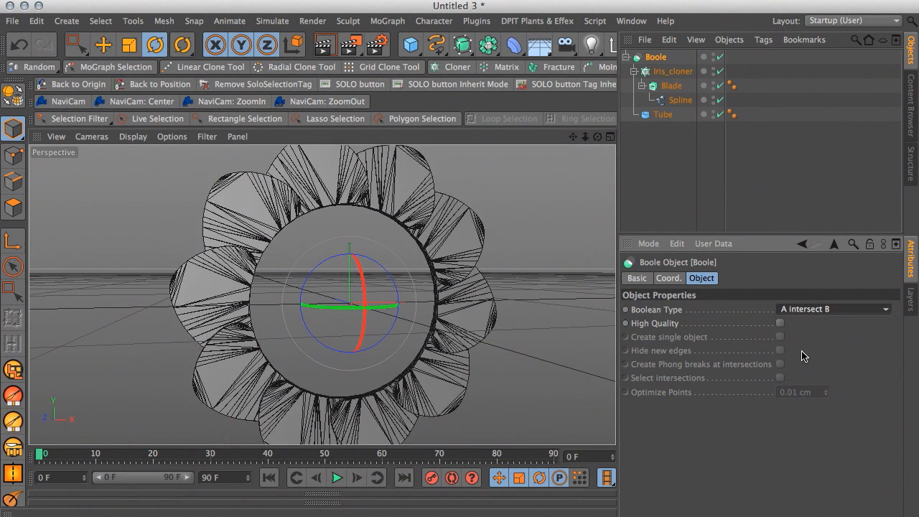
pyautogui.click(810, 309)
pyautogui.click(805, 336)
# Disable the Boole, try a height of about 346 cm on the Tube, and undo the height change
pyautogui.keyDown('alt'); pyautogui.moveTo(486, 295); pyautogui.dragTo(509, 279); pyautogui.keyUp('alt')
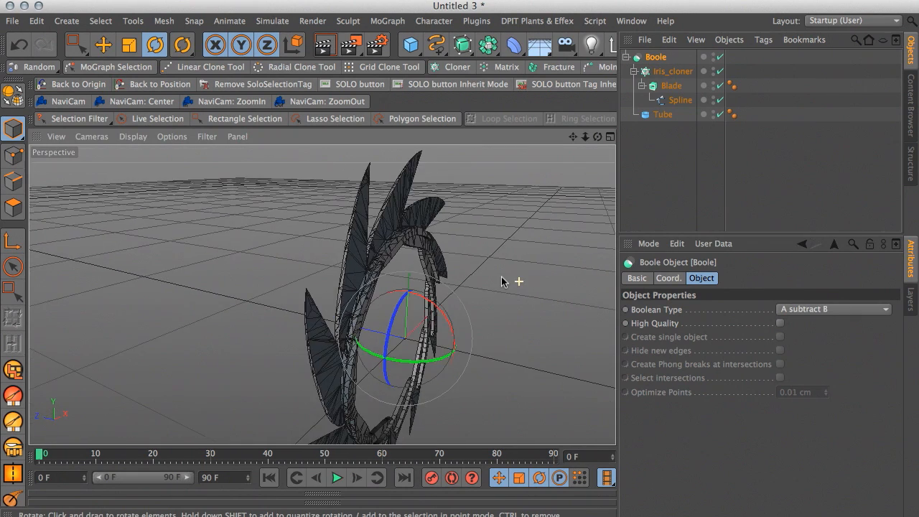
pyautogui.click(663, 116)
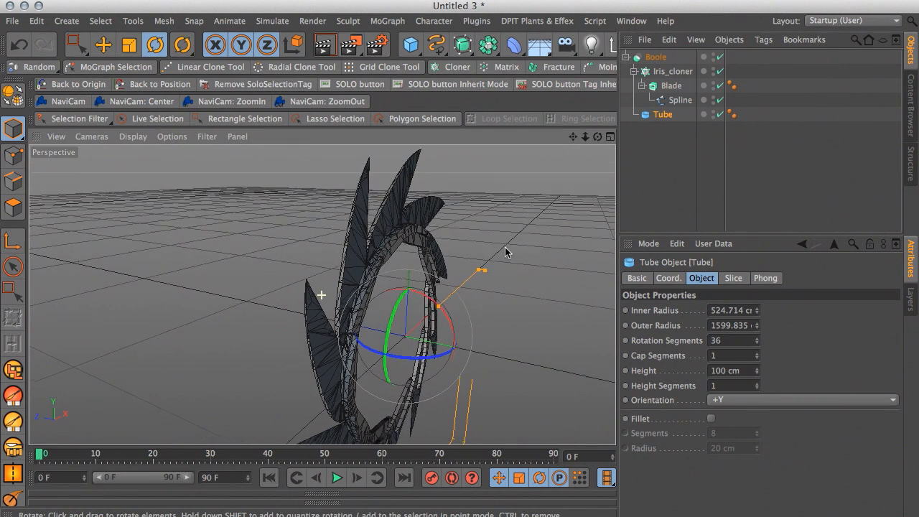
pyautogui.click(720, 57)
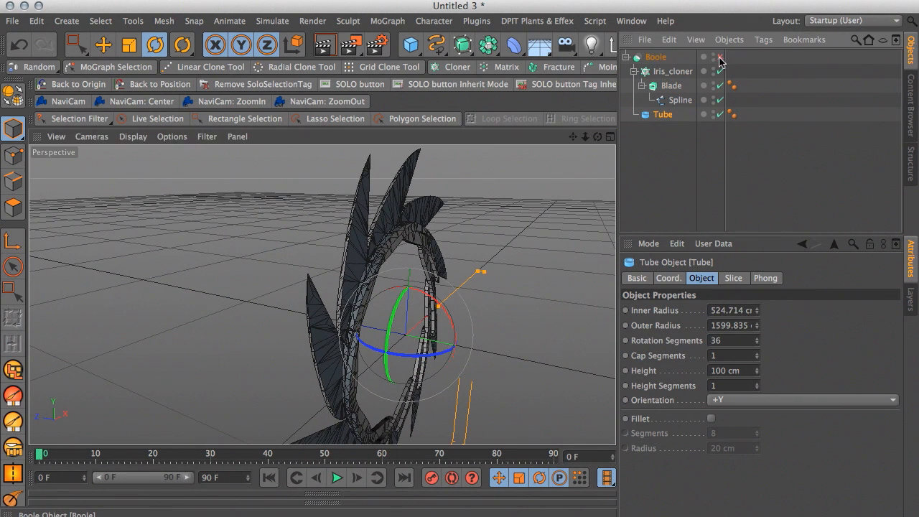
pyautogui.keyDown('alt'); pyautogui.moveTo(506, 300); pyautogui.dragTo(309, 282); pyautogui.keyUp('alt')
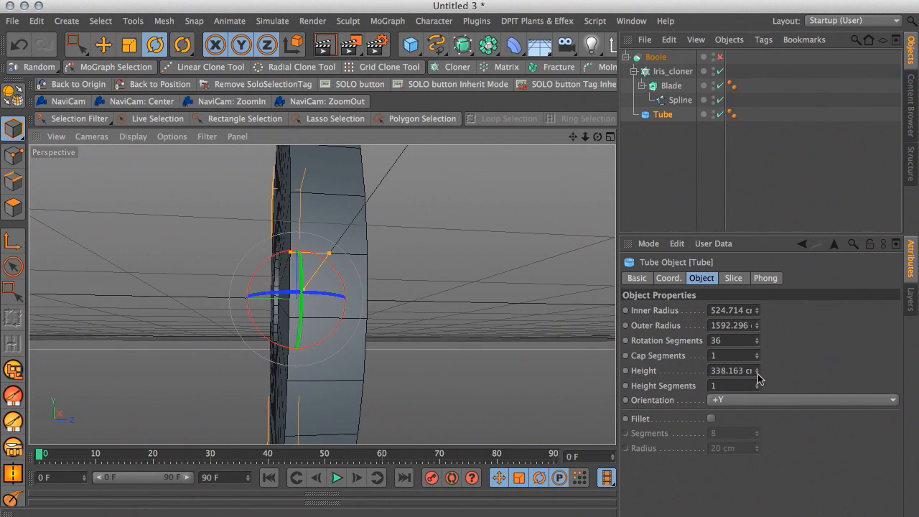
pyautogui.moveTo(758, 373); pyautogui.dragTo(757, 367)
pyautogui.keyDown('alt'); pyautogui.moveTo(381, 291); pyautogui.dragTo(257, 304); pyautogui.keyUp('alt')
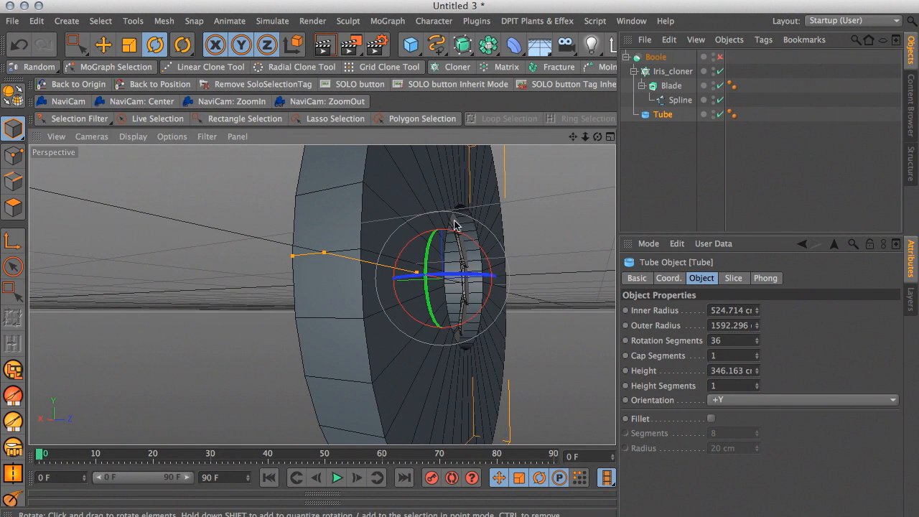
pyautogui.press('super+z')
pyautogui.press('super+z')
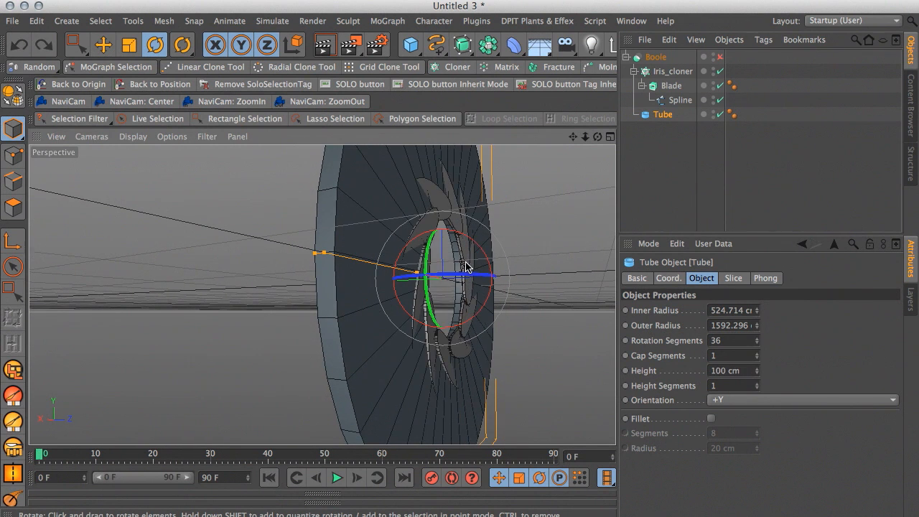
# Set the Tube's height to 328.36 cm and re-enable the Boole to check the trimmed blades
pyautogui.keyDown('alt'); pyautogui.moveTo(323, 295); pyautogui.dragTo(438, 293); pyautogui.keyUp('alt')
pyautogui.keyDown('alt'); pyautogui.moveTo(415, 283); pyautogui.dragTo(464, 286, button='right'); pyautogui.keyUp('alt')
pyautogui.keyDown('alt'); pyautogui.moveTo(466, 289); pyautogui.dragTo(165, 383); pyautogui.keyUp('alt')
pyautogui.keyDown('alt'); pyautogui.moveTo(263, 247); pyautogui.dragTo(473, 249); pyautogui.keyUp('alt')
pyautogui.click(721, 56)
pyautogui.keyDown('alt'); pyautogui.moveTo(363, 263); pyautogui.dragTo(438, 264); pyautogui.keyUp('alt')
pyautogui.keyDown('alt'); pyautogui.moveTo(317, 269); pyautogui.dragTo(453, 227, button='middle'); pyautogui.keyUp('alt')
pyautogui.keyDown('alt'); pyautogui.moveTo(316, 254); pyautogui.dragTo(366, 260); pyautogui.keyUp('alt')
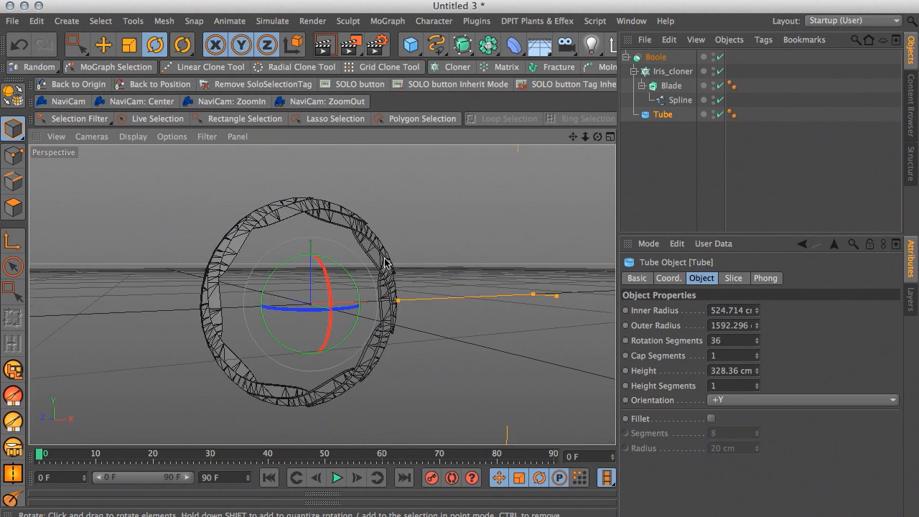
pyautogui.keyDown('alt'); pyautogui.moveTo(374, 267); pyautogui.dragTo(436, 279, button='right'); pyautogui.keyUp('alt')
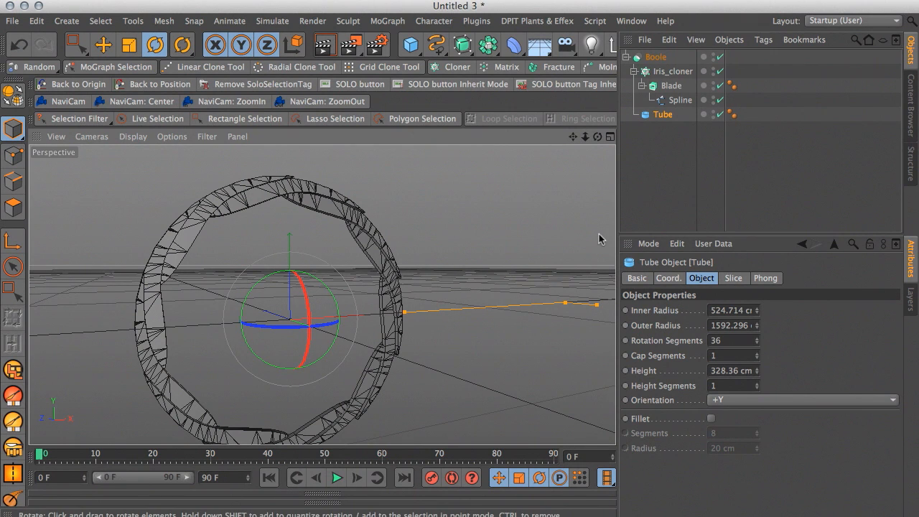
# Close the iris blades by setting the R.B rotation of Iris_cloner's clones to -159°, and deselect everything
pyautogui.click(656, 57)
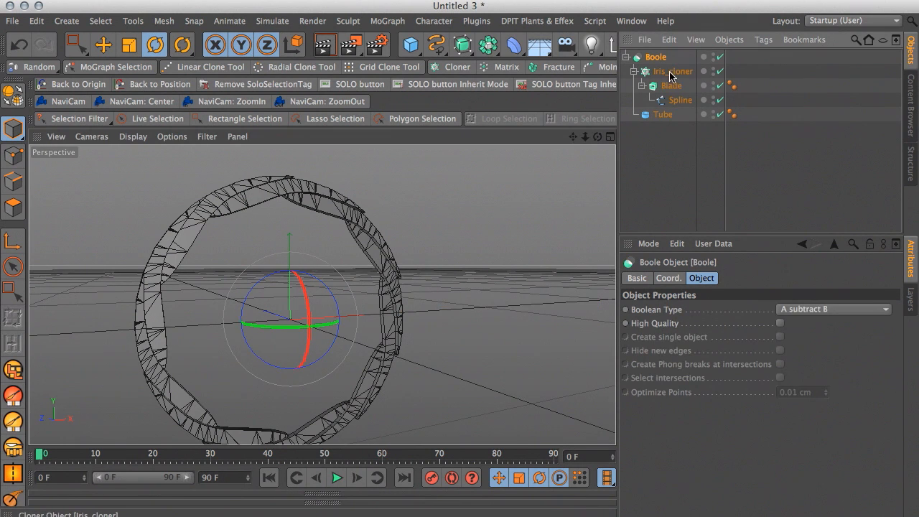
pyautogui.click(673, 71)
pyautogui.click(877, 356)
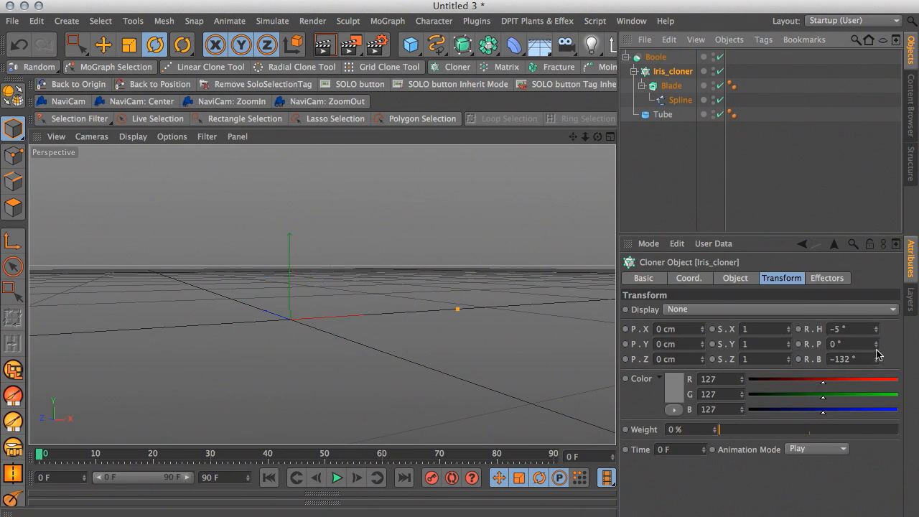
pyautogui.moveTo(878, 365); pyautogui.dragTo(879, 393)
pyautogui.keyDown('alt'); pyautogui.moveTo(509, 288); pyautogui.dragTo(462, 287, button='right'); pyautogui.keyUp('alt')
pyautogui.keyDown('alt'); pyautogui.moveTo(462, 288); pyautogui.dragTo(538, 230); pyautogui.keyUp('alt')
pyautogui.click(538, 230)
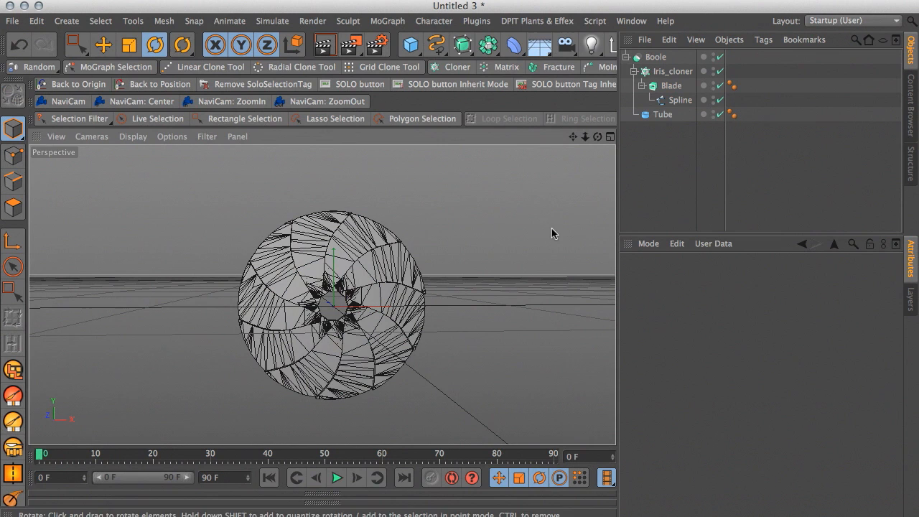
# Collapse the Boole's hierarchy, add a second Tube outside it, and rotate the new Tube to face the same way as the iris
pyautogui.click(626, 57)
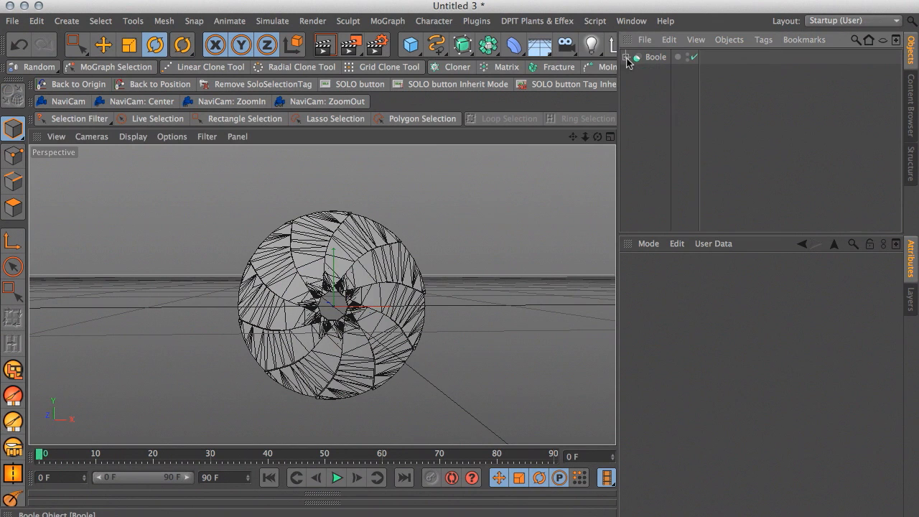
pyautogui.click(411, 44)
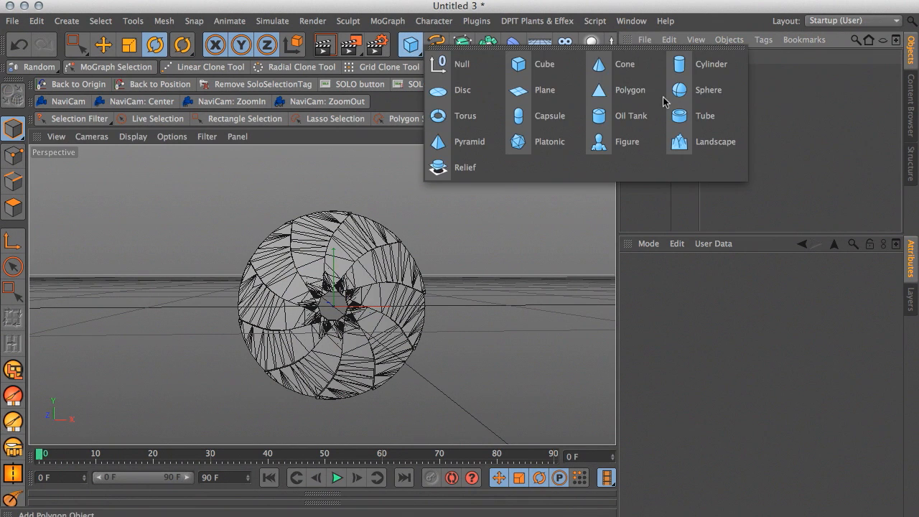
pyautogui.click(701, 115)
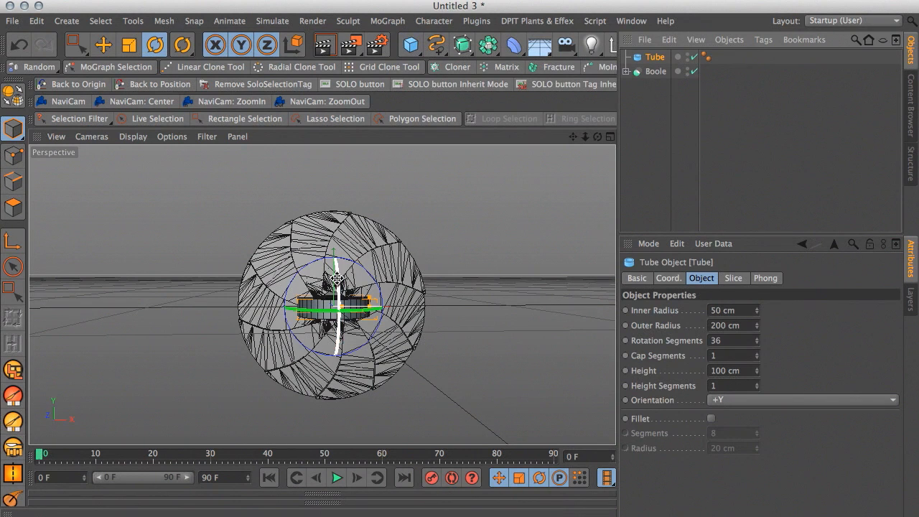
pyautogui.moveTo(339, 274); pyautogui.dragTo(323, 432)
pyautogui.keyDown('alt'); pyautogui.moveTo(373, 351); pyautogui.dragTo(378, 380); pyautogui.keyUp('alt')
pyautogui.keyDown('alt'); pyautogui.moveTo(375, 312); pyautogui.dragTo(339, 305); pyautogui.keyUp('alt')
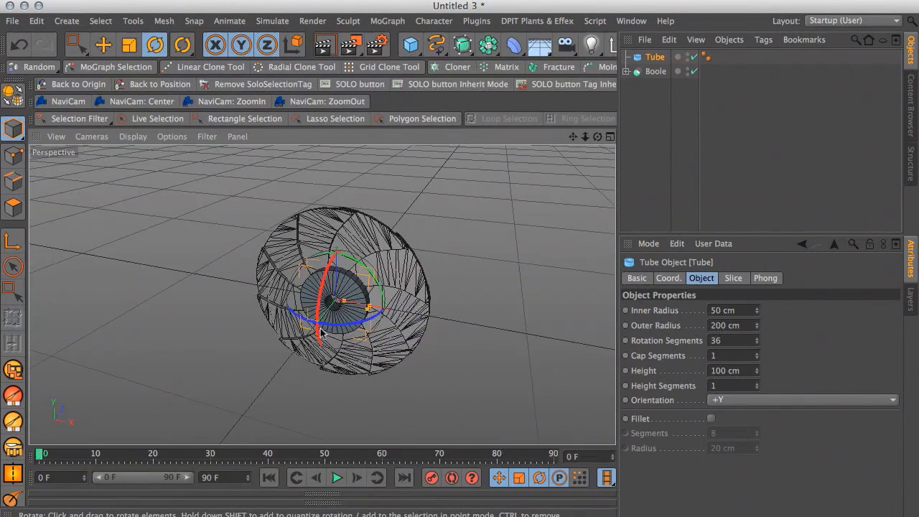
pyautogui.keyDown('alt'); pyautogui.moveTo(339, 305); pyautogui.dragTo(432, 339, button='right'); pyautogui.keyUp('alt')
pyautogui.keyDown('alt'); pyautogui.moveTo(432, 339); pyautogui.dragTo(467, 339); pyautogui.keyUp('alt')
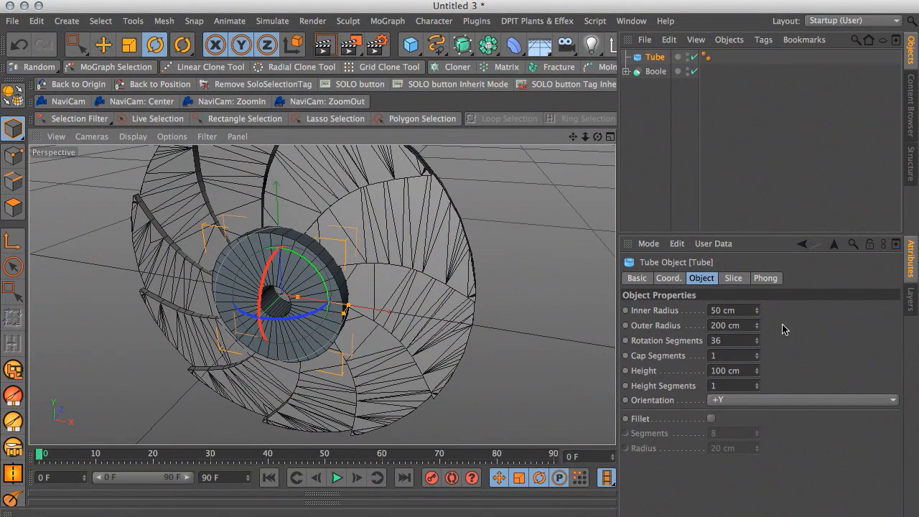
# Shape the new Tube into a ring around the blades with an inner radius of 493 cm and an outer radius of 568 cm
pyautogui.moveTo(760, 328); pyautogui.dragTo(888, 328)
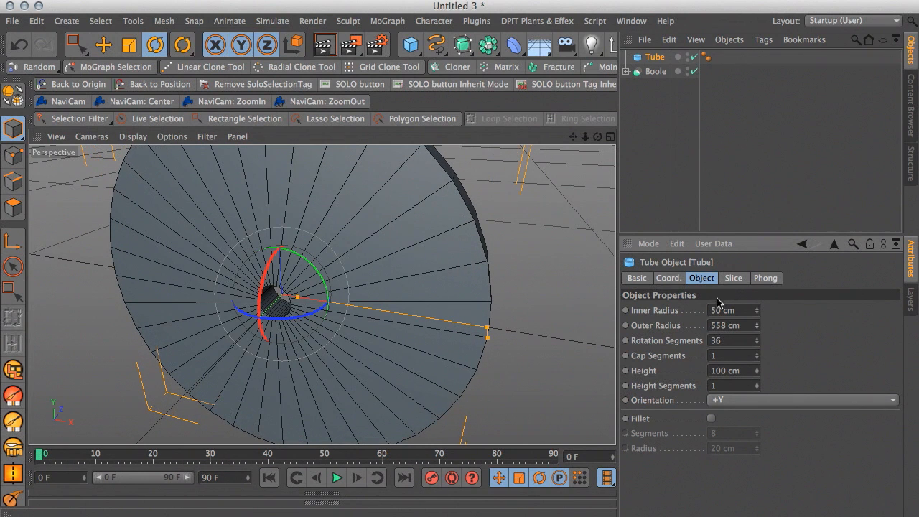
pyautogui.keyDown('alt'); pyautogui.moveTo(476, 340); pyautogui.dragTo(531, 304); pyautogui.keyUp('alt')
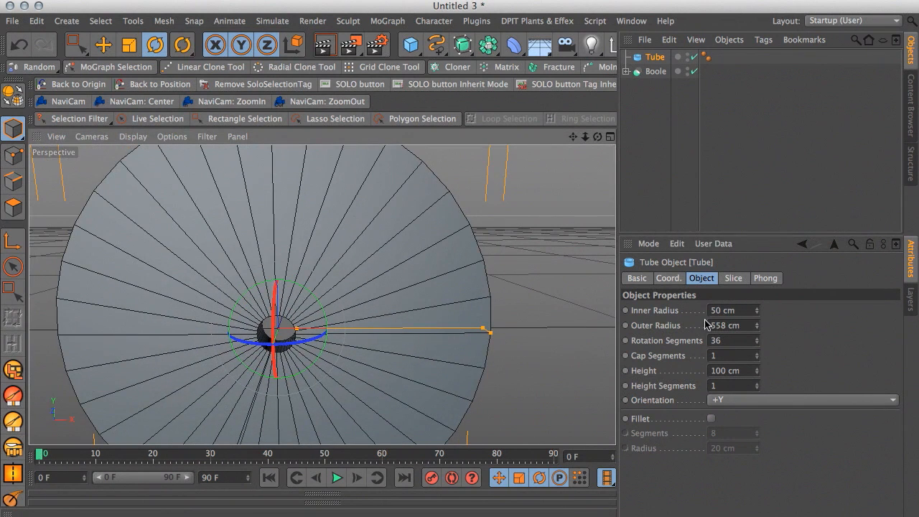
pyautogui.moveTo(757, 327); pyautogui.dragTo(794, 313)
pyautogui.keyDown('alt'); pyautogui.moveTo(560, 314); pyautogui.dragTo(506, 287); pyautogui.keyUp('alt')
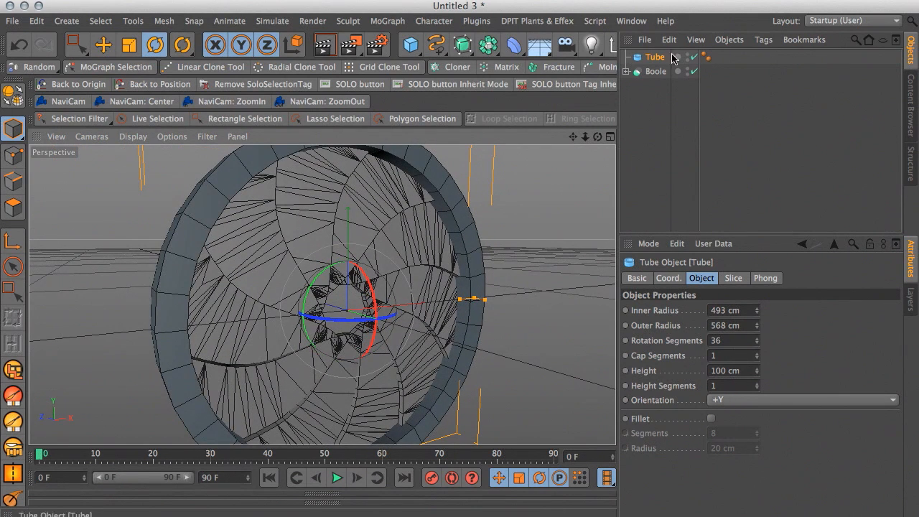
# Enable Fillet on the ring Tube with 3 fillet segments, and set its rotation segments to 55
pyautogui.click(711, 419)
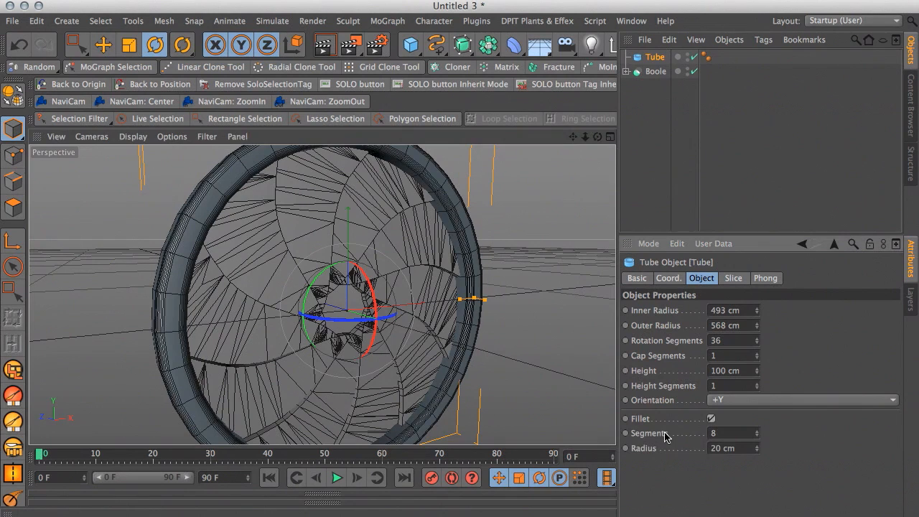
pyautogui.keyDown('alt'); pyautogui.moveTo(477, 316); pyautogui.dragTo(419, 327); pyautogui.keyUp('alt')
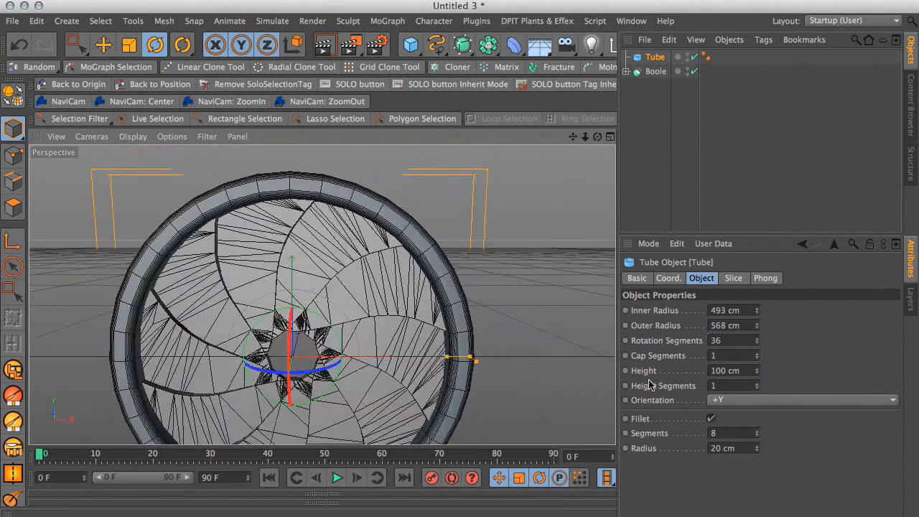
pyautogui.moveTo(759, 346)
pyautogui.mouseDown()
pyautogui.moveTo(759, 332)
pyautogui.moveTo(759, 349)
pyautogui.mouseUp()
pyautogui.click(757, 437)
pyautogui.click(757, 437)
pyautogui.click(758, 437)
pyautogui.click(757, 437)
pyautogui.click(758, 437)
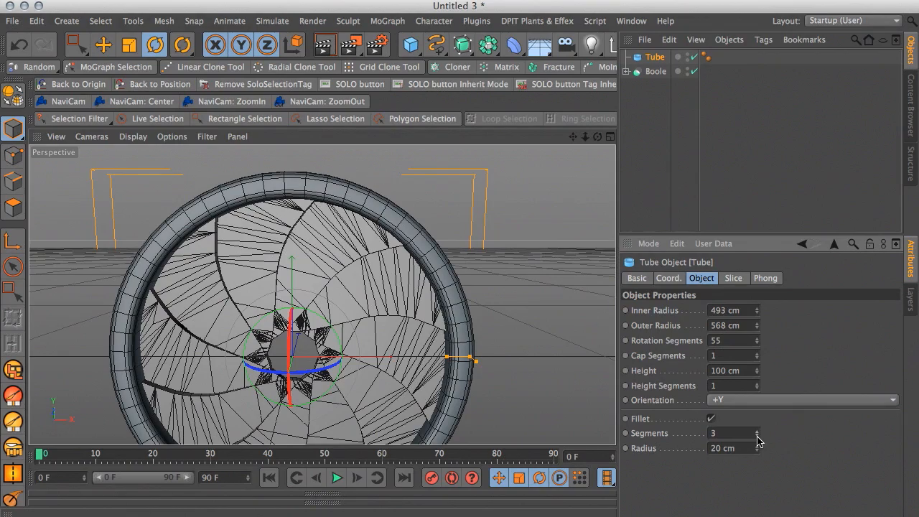
# Switch the viewport's line display to Isoparms and view the framed iris from the front
pyautogui.keyDown('alt'); pyautogui.moveTo(493, 325); pyautogui.dragTo(476, 343); pyautogui.keyUp('alt')
pyautogui.click(130, 138)
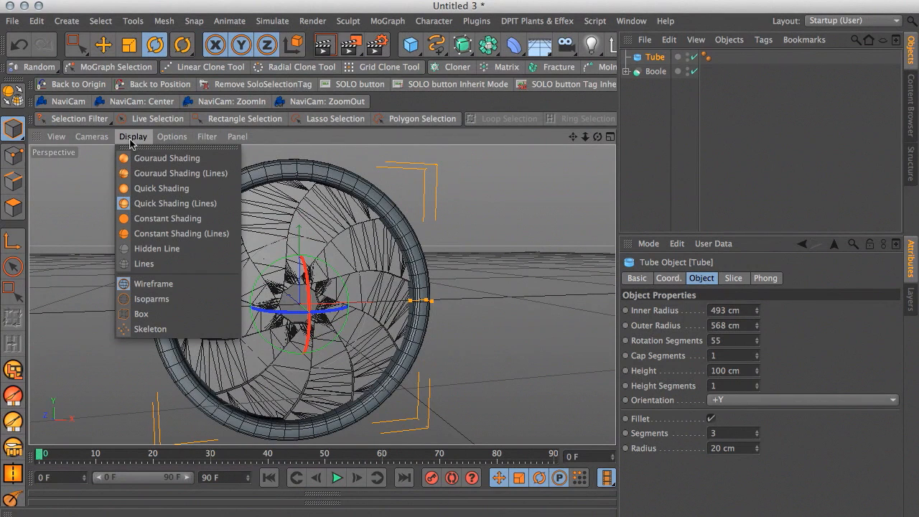
pyautogui.click(151, 298)
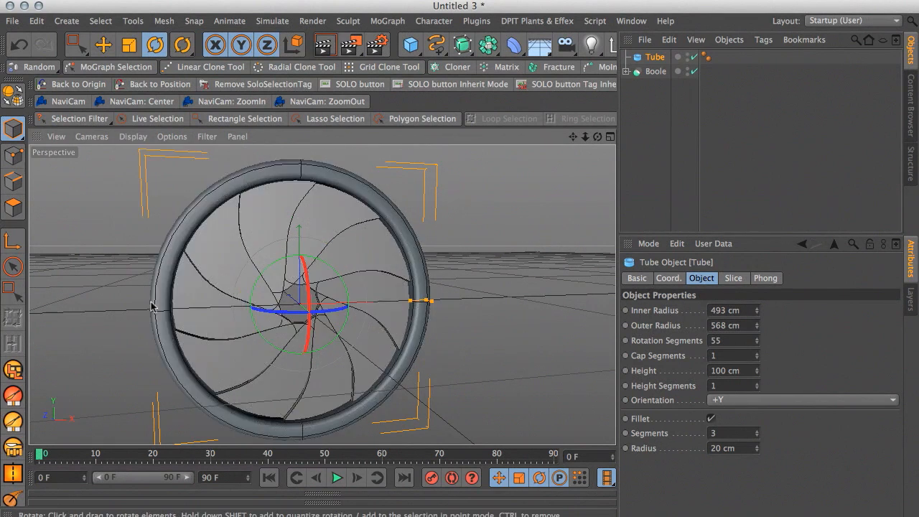
pyautogui.keyDown('alt'); pyautogui.moveTo(376, 265); pyautogui.dragTo(534, 323); pyautogui.keyUp('alt')
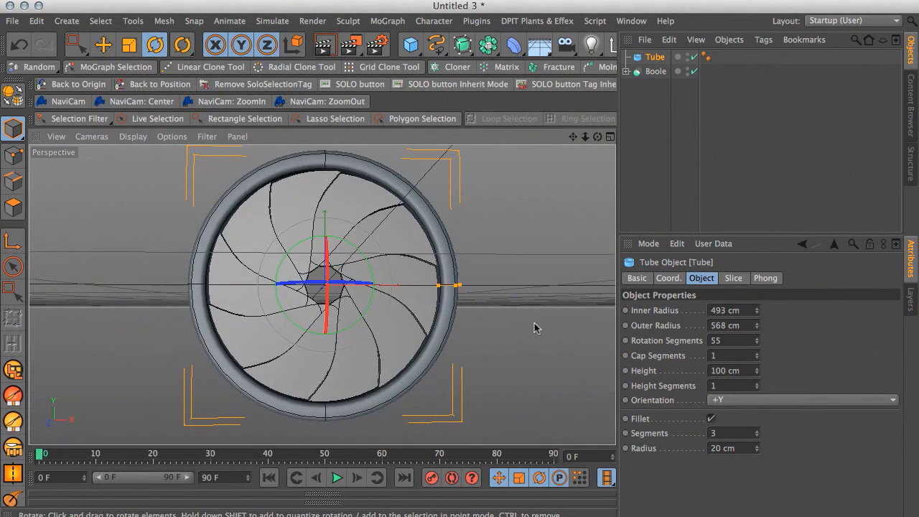
# Expand the Boole's hierarchy and set the R.B rotation of Iris_cloner's clones to -161° to close the iris further
pyautogui.click(655, 71)
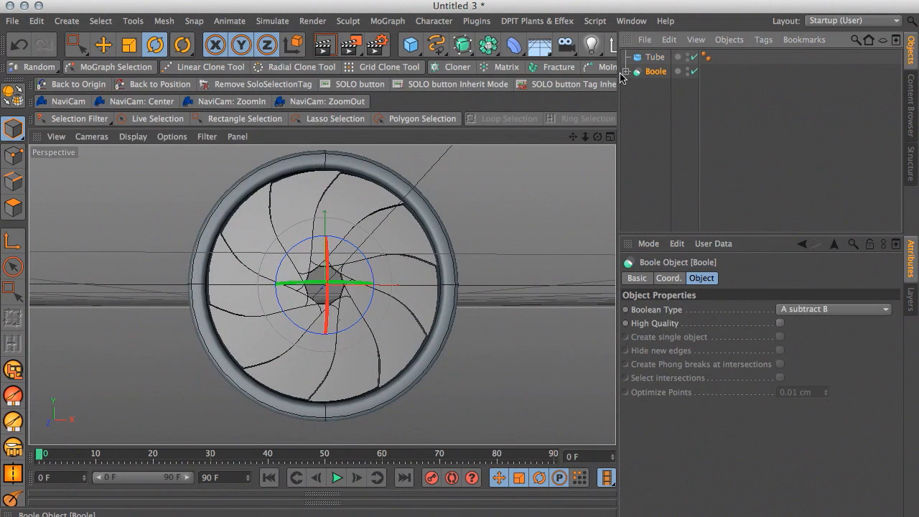
pyautogui.click(626, 71)
pyautogui.click(665, 88)
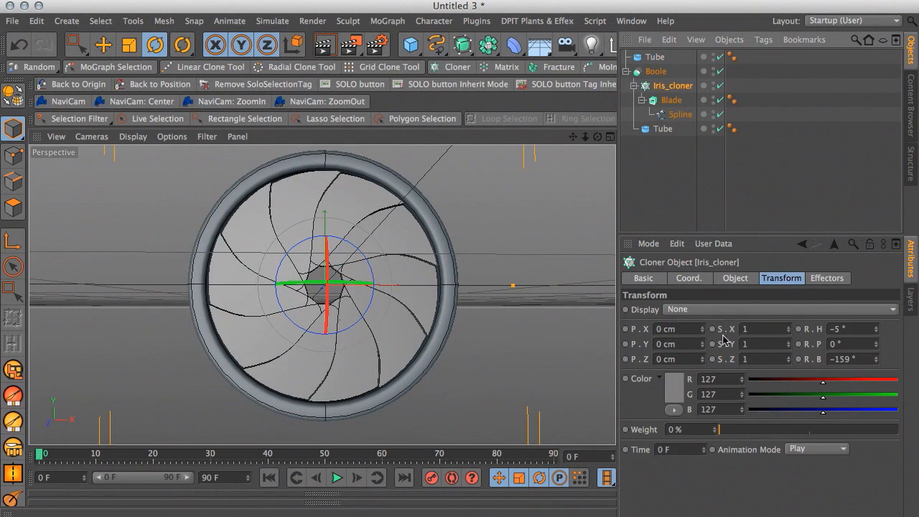
pyautogui.moveTo(871, 363); pyautogui.dragTo(879, 385)
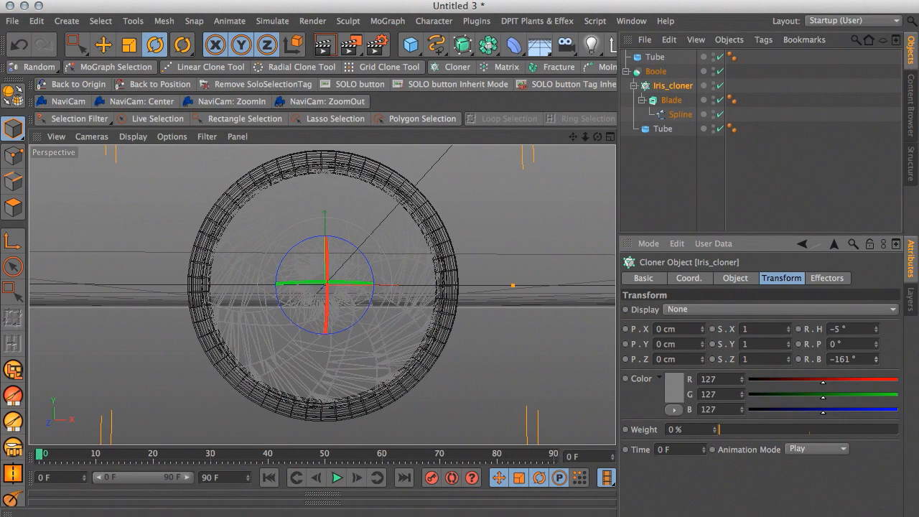
pyautogui.moveTo(880, 385); pyautogui.dragTo(879, 385)
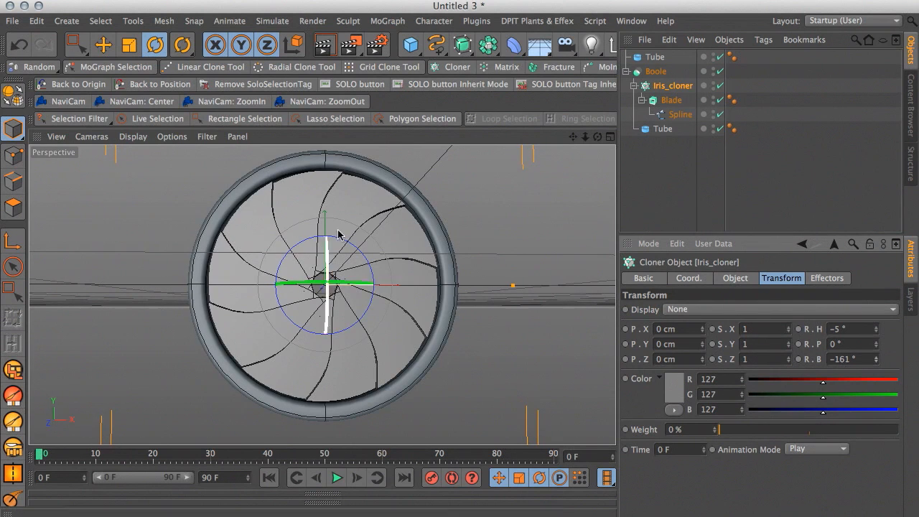
pyautogui.keyDown('alt'); pyautogui.moveTo(525, 258); pyautogui.dragTo(489, 295); pyautogui.keyUp('alt')
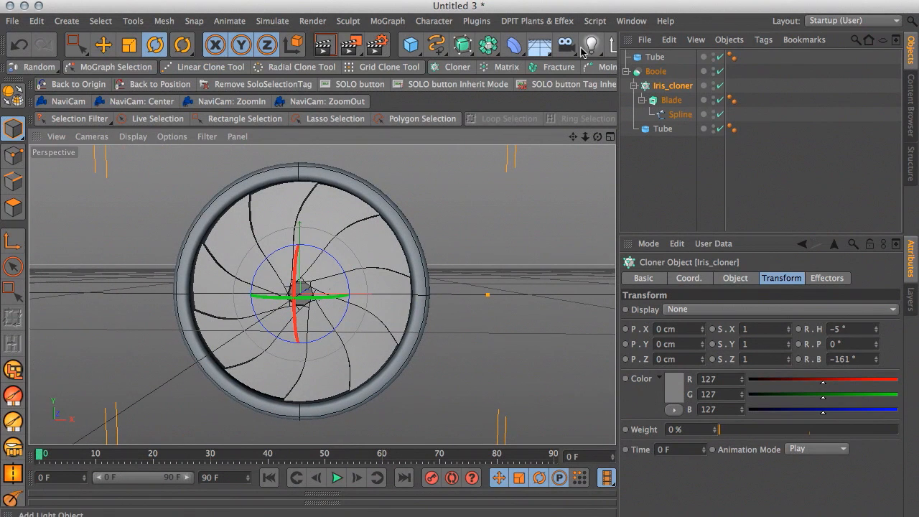
# Widen the viewport area to expose more tools and add a Null object to the scene
pyautogui.moveTo(617, 72); pyautogui.dragTo(668, 72)
pyautogui.click(619, 45)
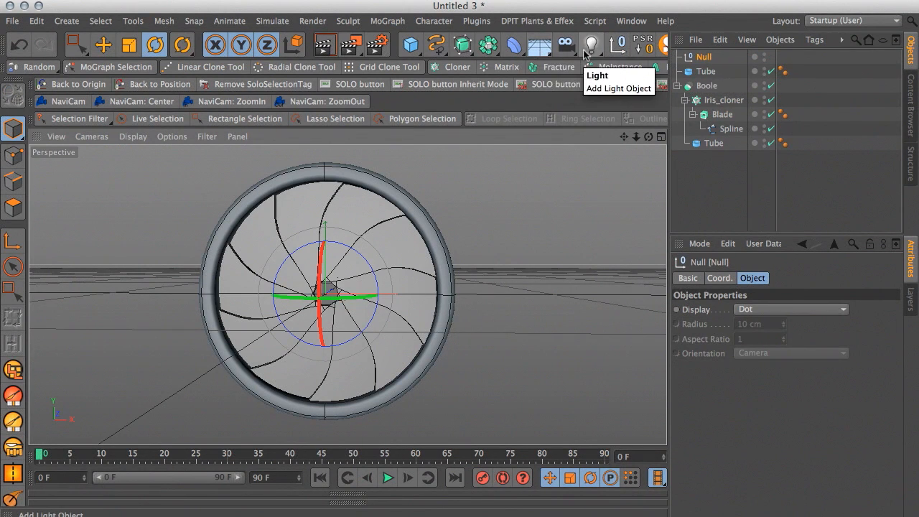
pyautogui.click(514, 46)
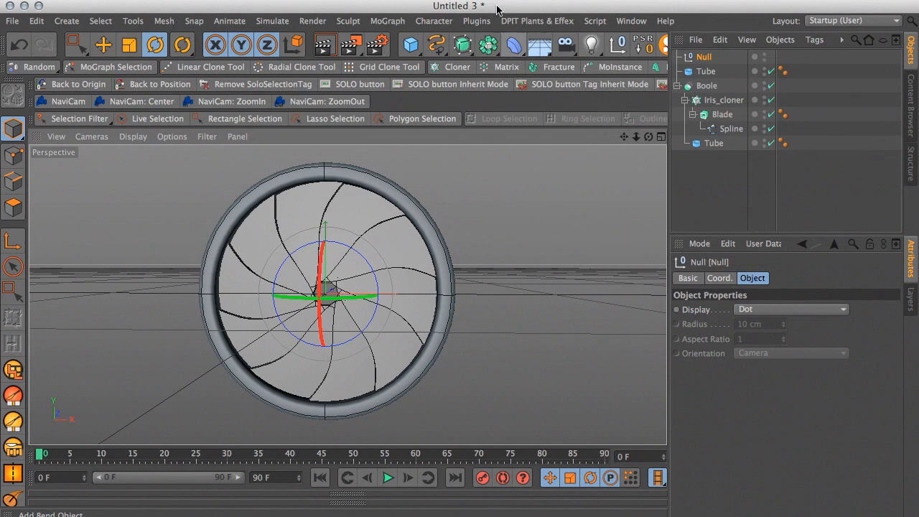
pyautogui.click(415, 45)
pyautogui.click(413, 39)
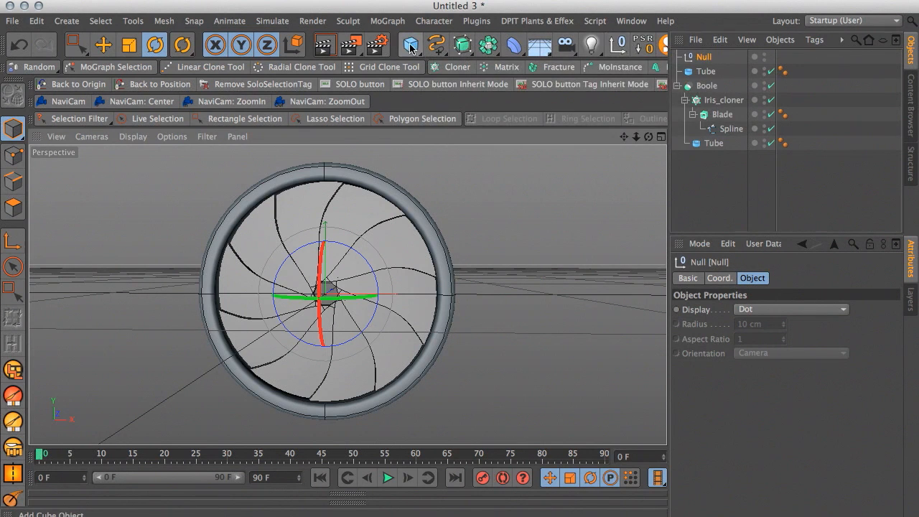
pyautogui.click(411, 47)
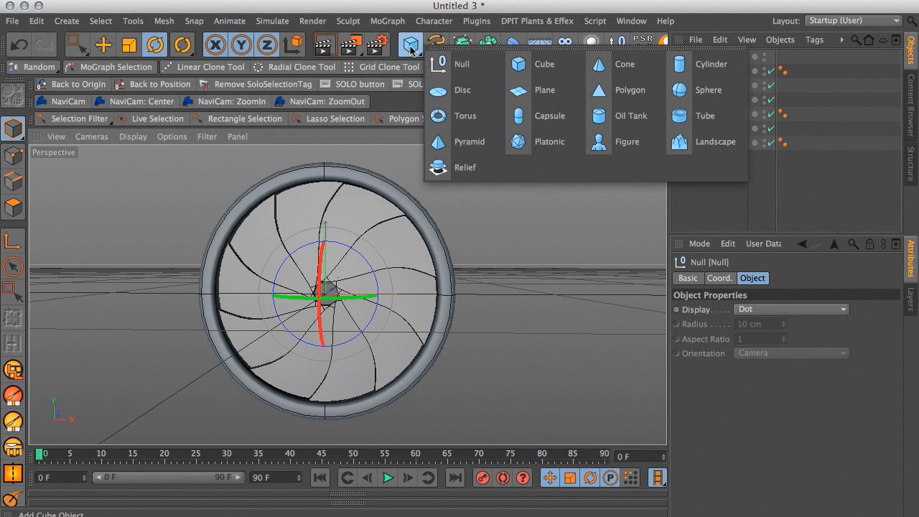
pyautogui.click(412, 8)
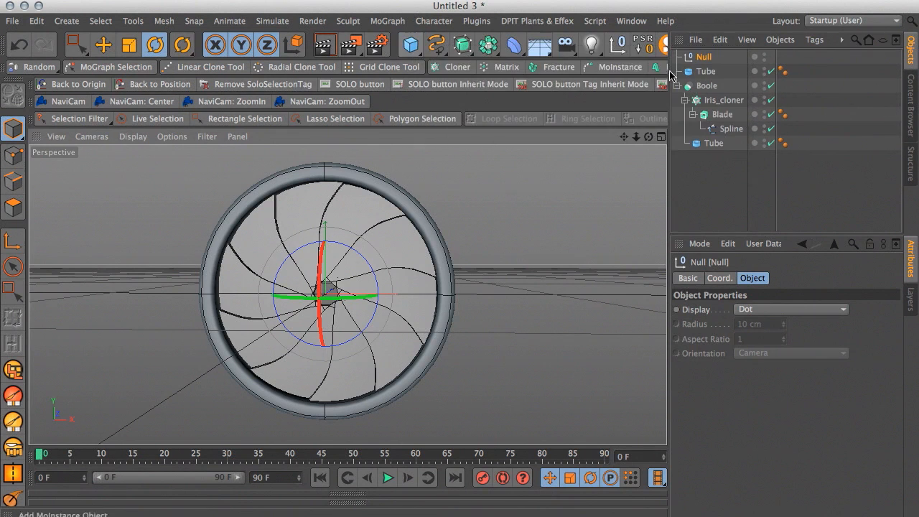
# Nest the ring Tube and the Boole together under the Null object
pyautogui.click(702, 59)
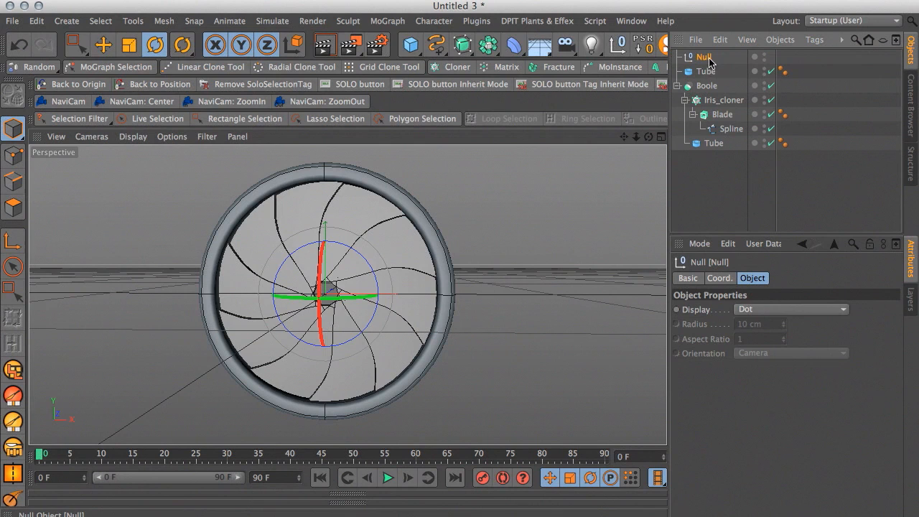
pyautogui.click(707, 72)
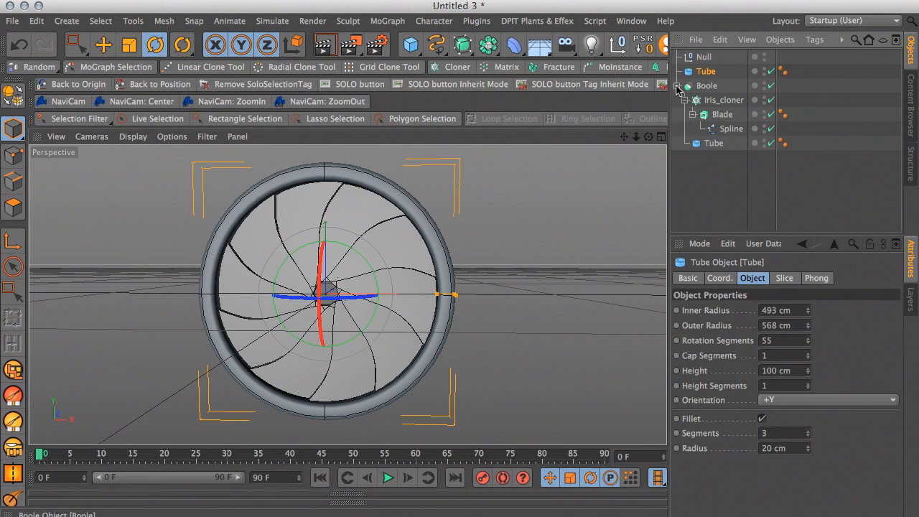
pyautogui.click(678, 87)
pyautogui.keyDown('shift'); pyautogui.click(706, 85); pyautogui.keyUp('shift')
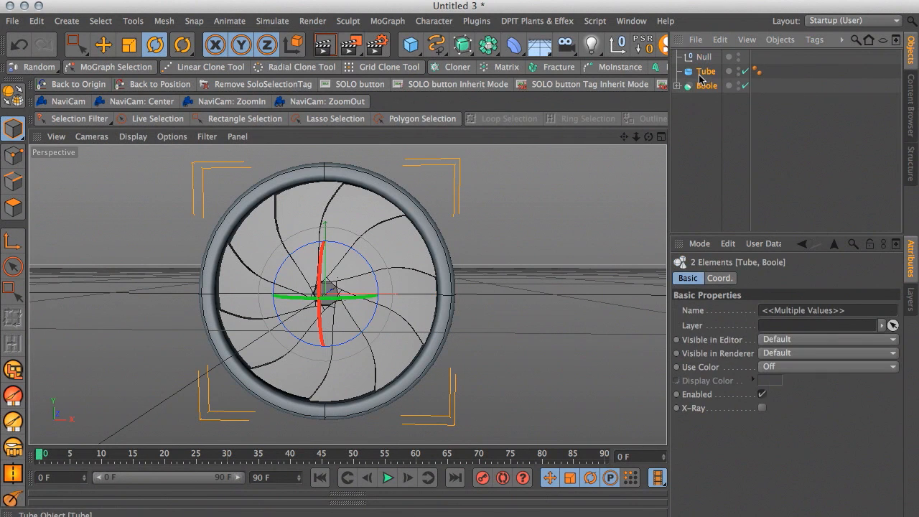
pyautogui.moveTo(704, 78); pyautogui.dragTo(708, 57)
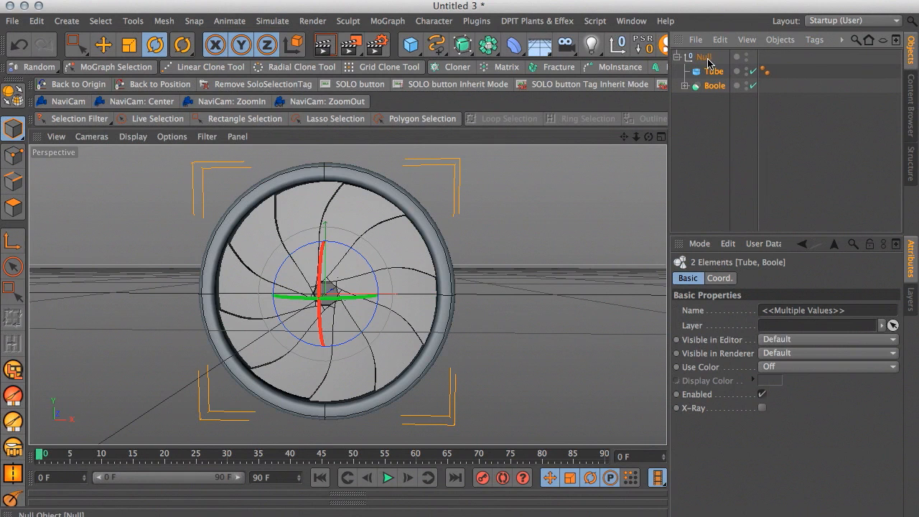
# Rename the parent null as Iris and collapse its hierarchy
pyautogui.doubleClick(707, 57)
pyautogui.write('Iris')
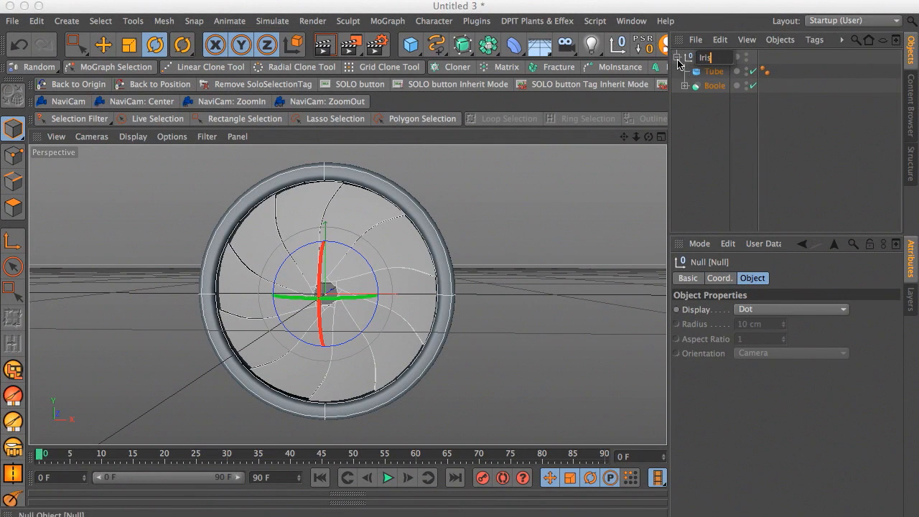
pyautogui.click(677, 58)
pyautogui.click(693, 78)
# Add an XPresso tag to the Iris null and position its editor window below the object list
pyautogui.click(700, 57)
pyautogui.rightClick(701, 61)
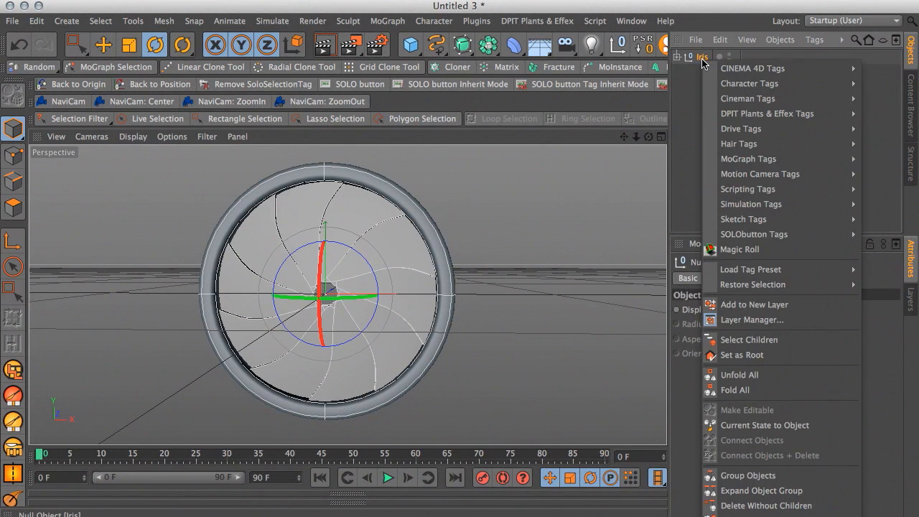
pyautogui.moveTo(713, 71)
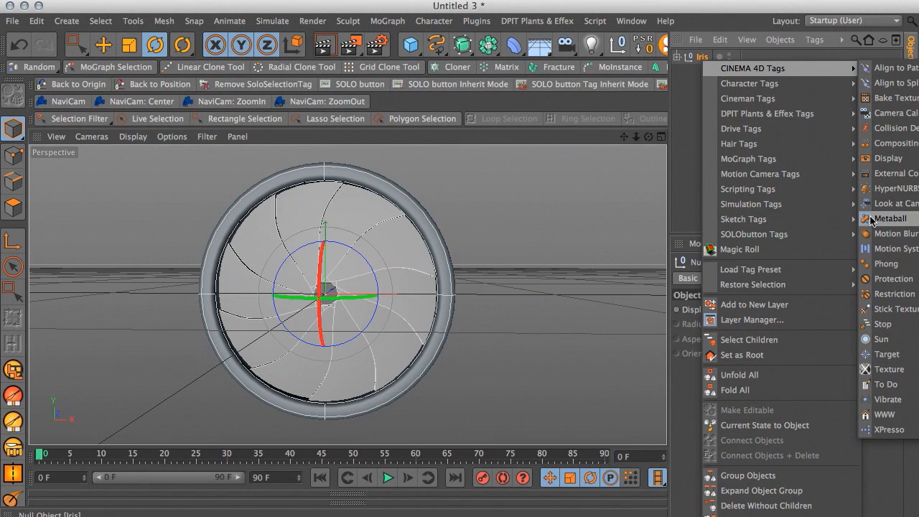
pyautogui.click(890, 429)
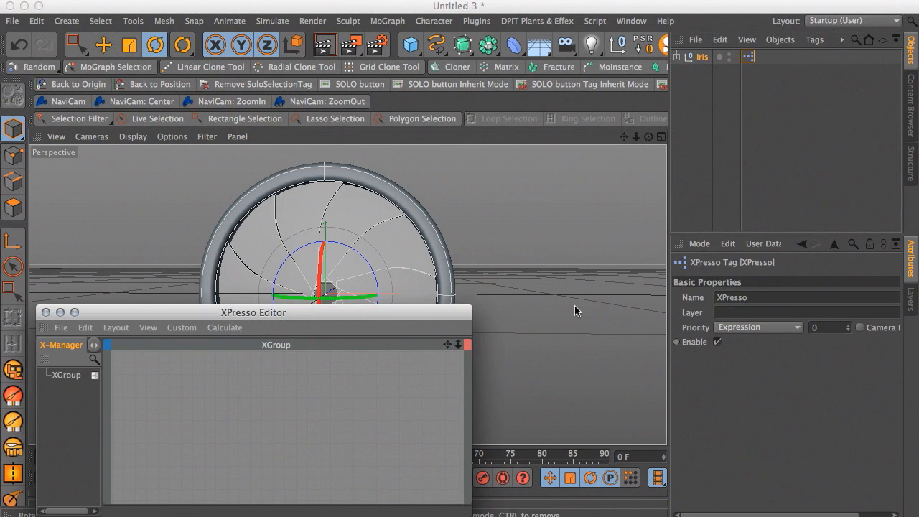
pyautogui.moveTo(280, 314); pyautogui.dragTo(269, 299)
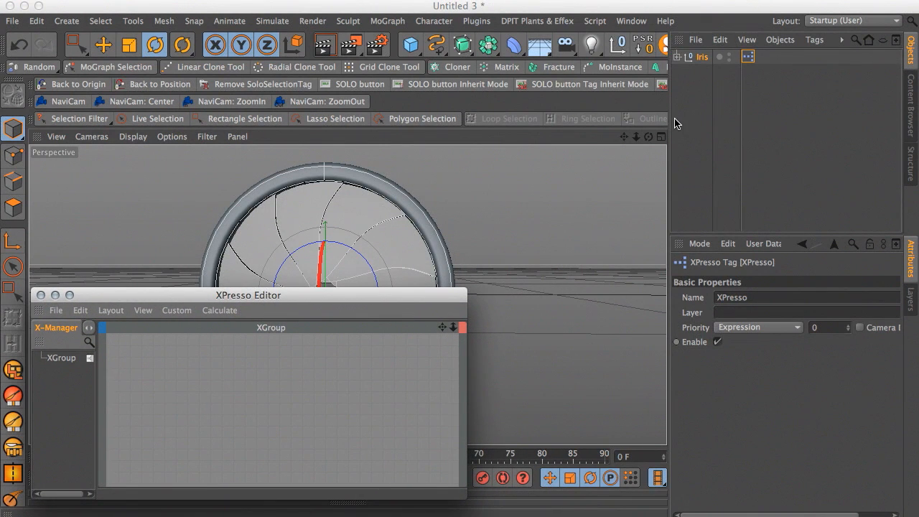
# Add a user data entry named Iris_Control to the Iris null
pyautogui.click(700, 58)
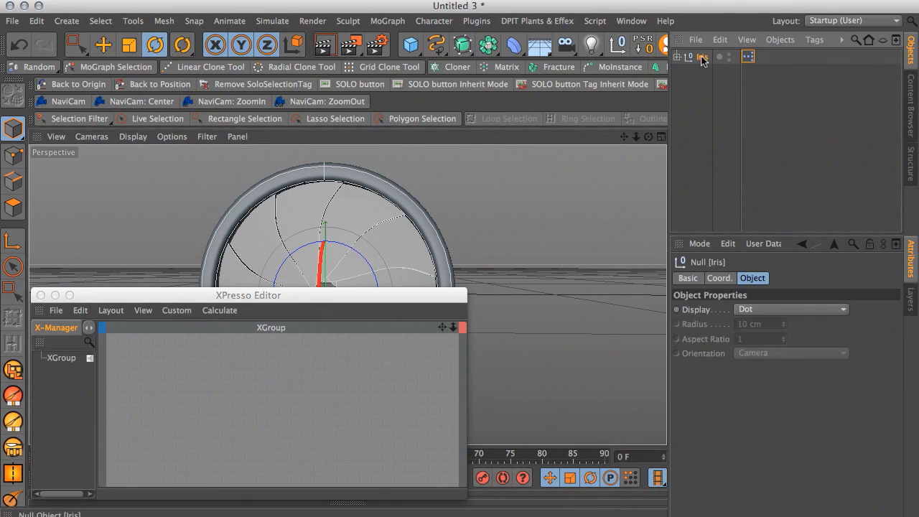
pyautogui.click(763, 245)
pyautogui.click(770, 263)
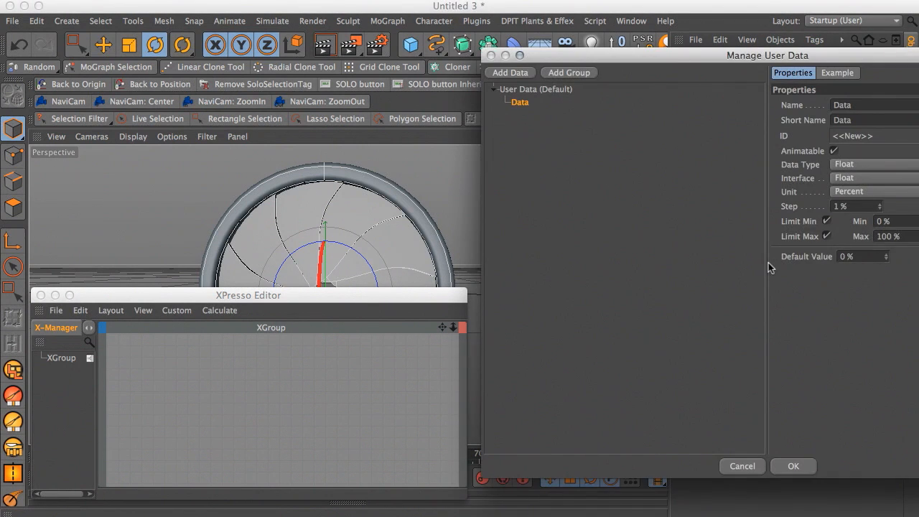
pyautogui.moveTo(770, 62); pyautogui.dragTo(560, 56)
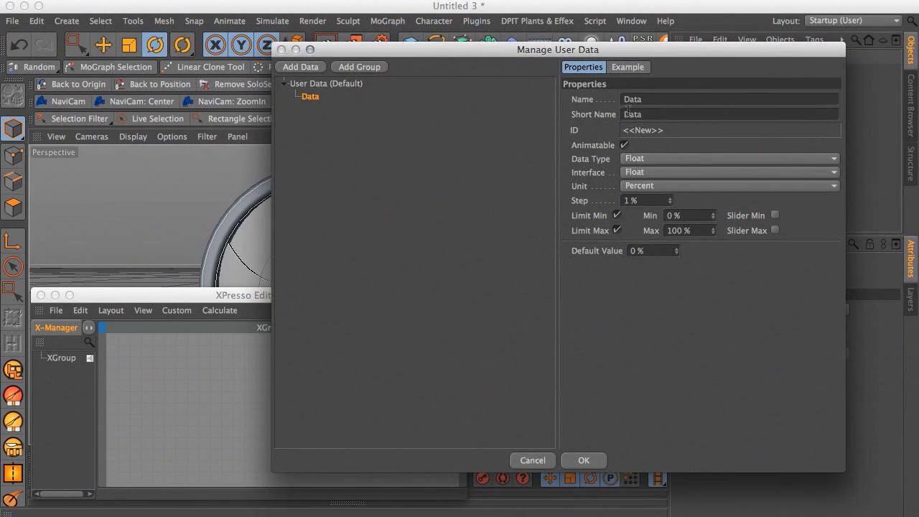
pyautogui.doubleClick(656, 100)
pyautogui.write('Iris_Control')
# Set the Iris_Control user data interface to Float Slider and accept the definition
pyautogui.click(648, 172)
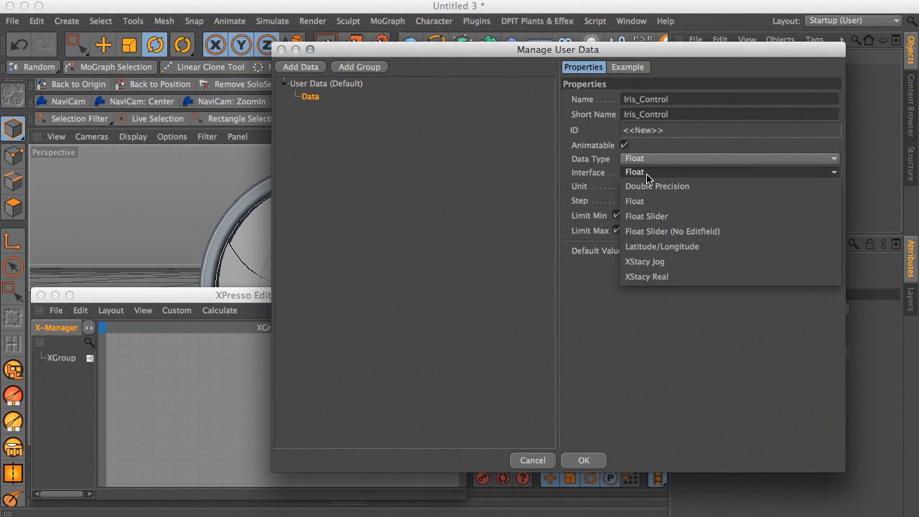
pyautogui.click(654, 217)
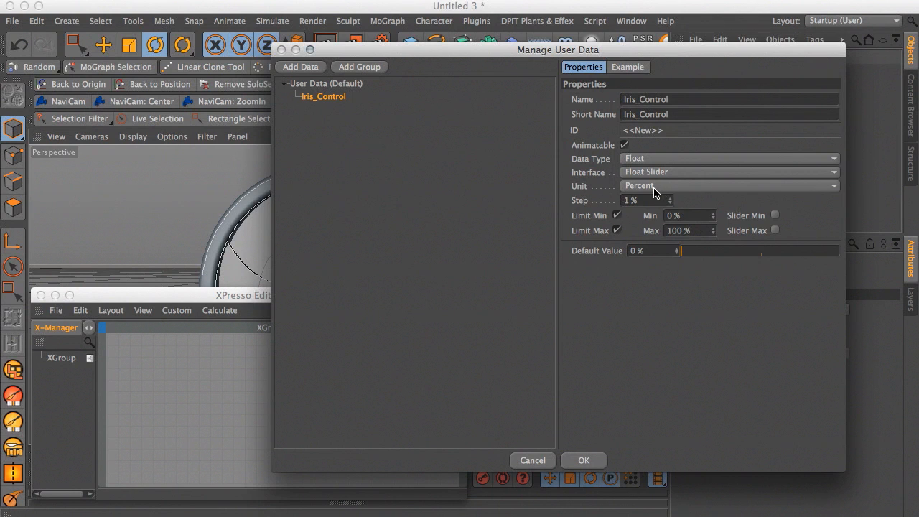
pyautogui.click(683, 216)
pyautogui.press('Tab')
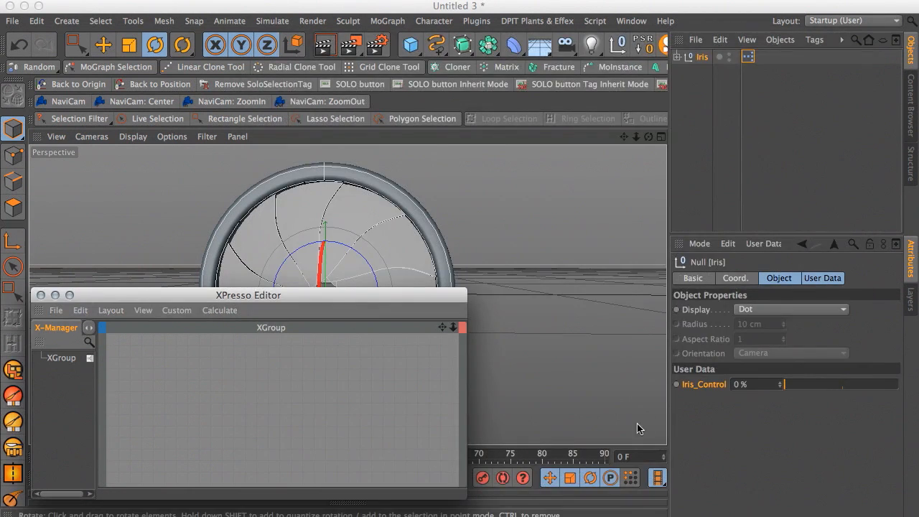
# Add the Iris null to the XPresso graph as a node
pyautogui.moveTo(343, 297); pyautogui.dragTo(376, 298)
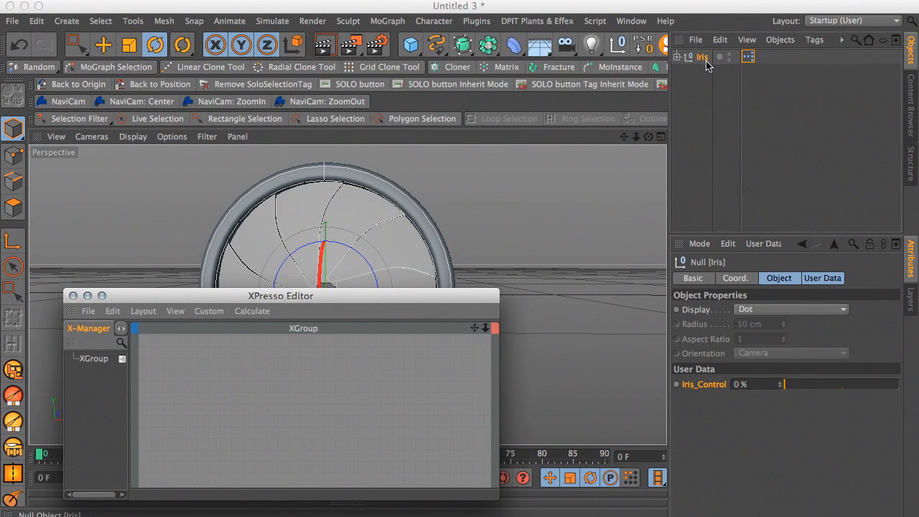
pyautogui.moveTo(702, 62); pyautogui.dragTo(285, 373)
pyautogui.click(287, 367)
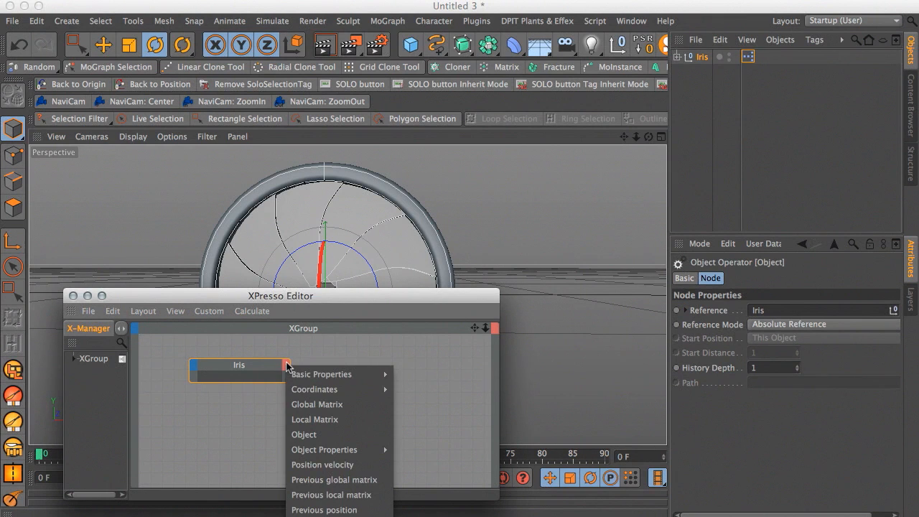
pyautogui.click(297, 299)
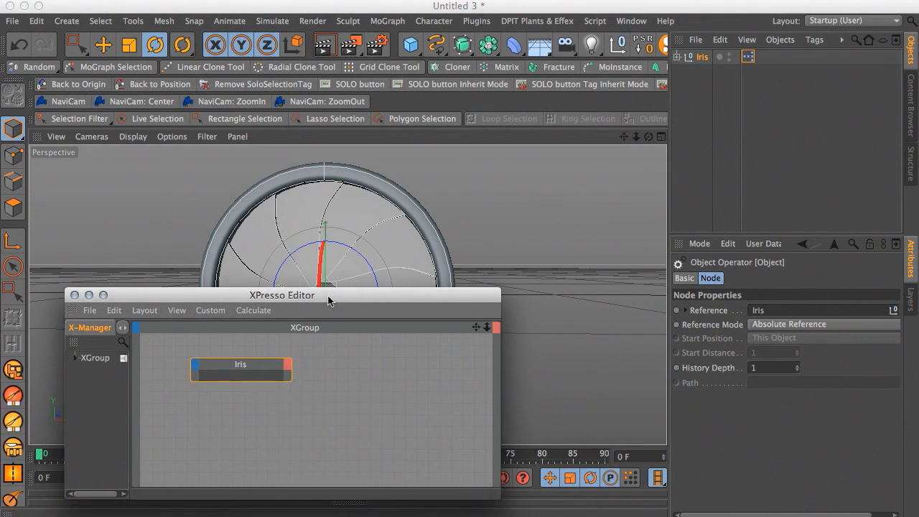
# Give the Iris node an output port for its Iris_Control user data and shift the node toward the graph's left side
pyautogui.moveTo(328, 300); pyautogui.dragTo(298, 106)
pyautogui.click(256, 171)
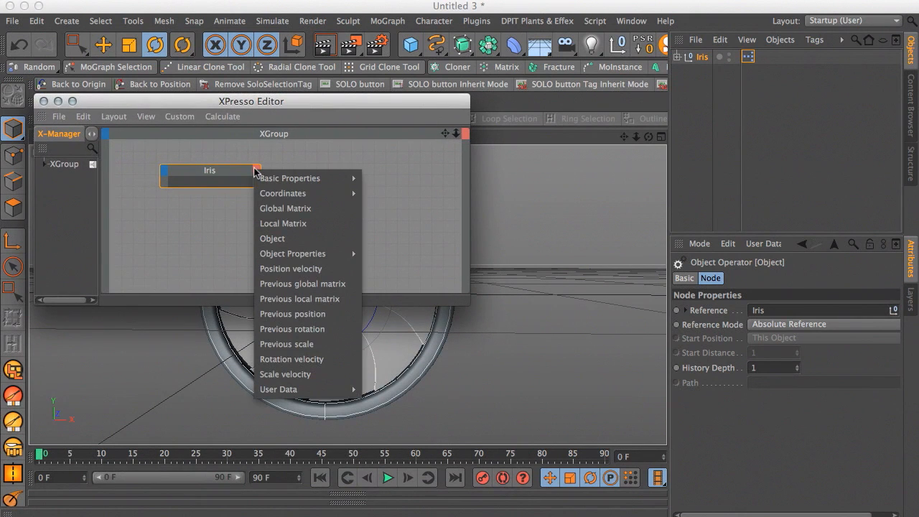
pyautogui.moveTo(289, 392)
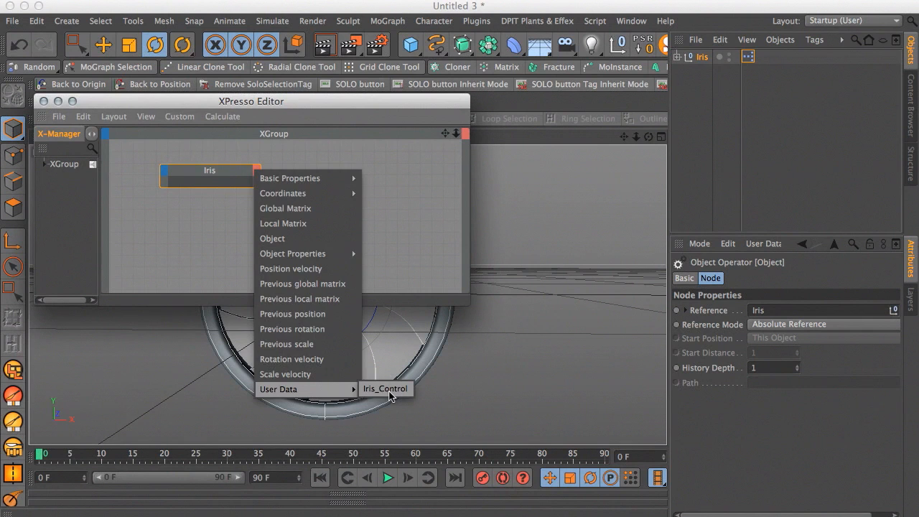
pyautogui.click(388, 389)
pyautogui.moveTo(241, 171); pyautogui.dragTo(208, 168)
pyautogui.moveTo(230, 109); pyautogui.dragTo(211, 322)
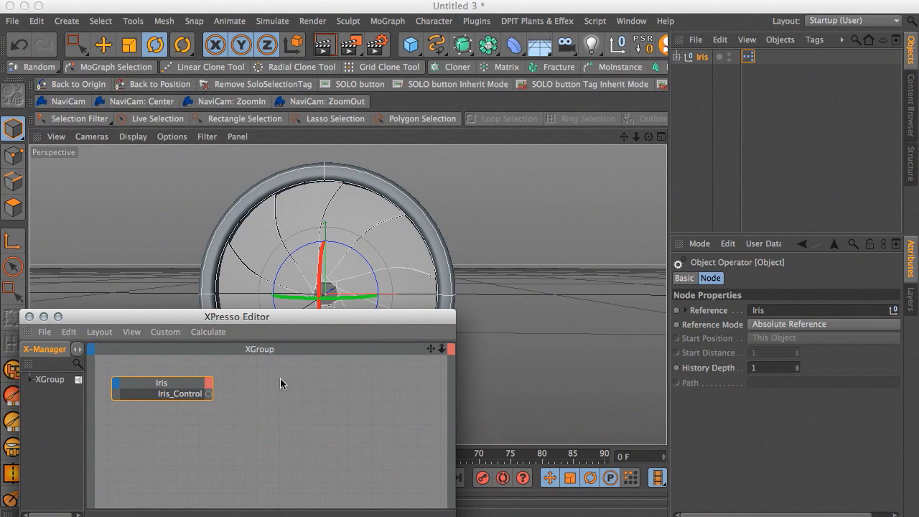
pyautogui.moveTo(255, 317); pyautogui.dragTo(251, 316)
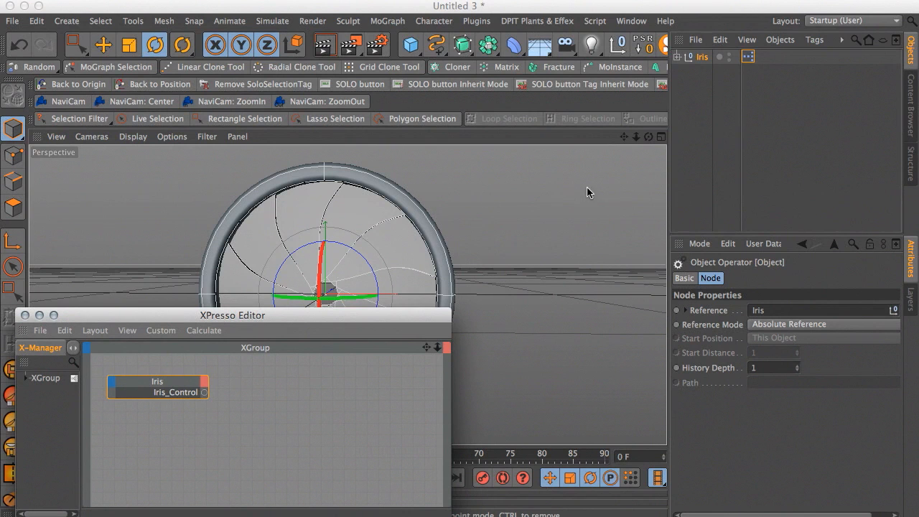
# Expand the Iris hierarchy and add Iris_cloner to the XPresso graph as a node to the right of the Iris node
pyautogui.click(677, 57)
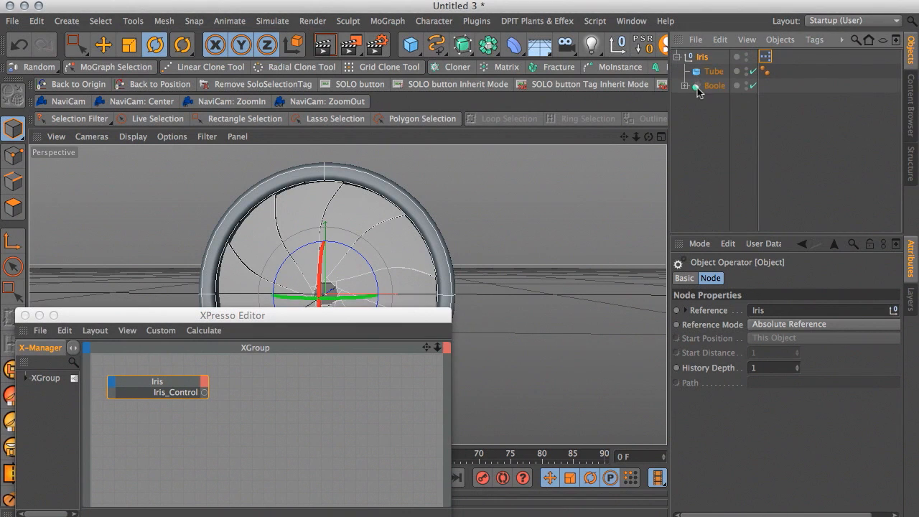
pyautogui.click(685, 86)
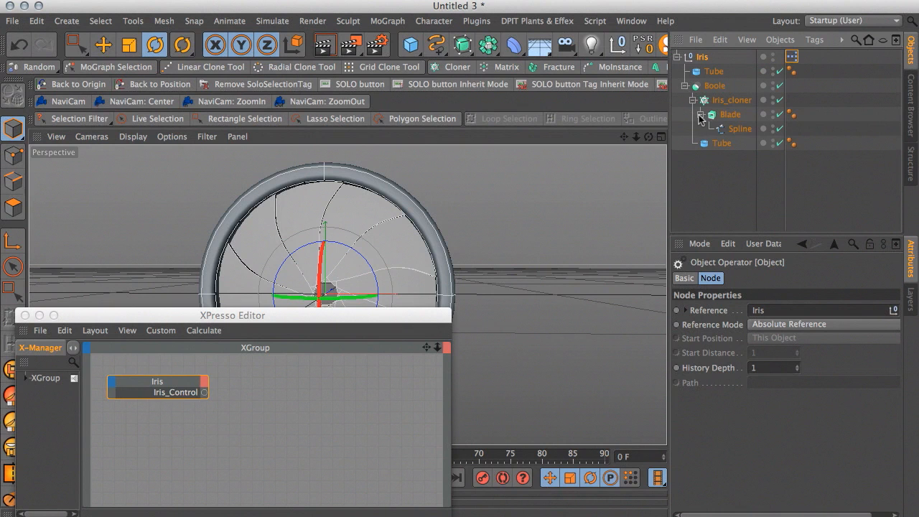
pyautogui.click(726, 101)
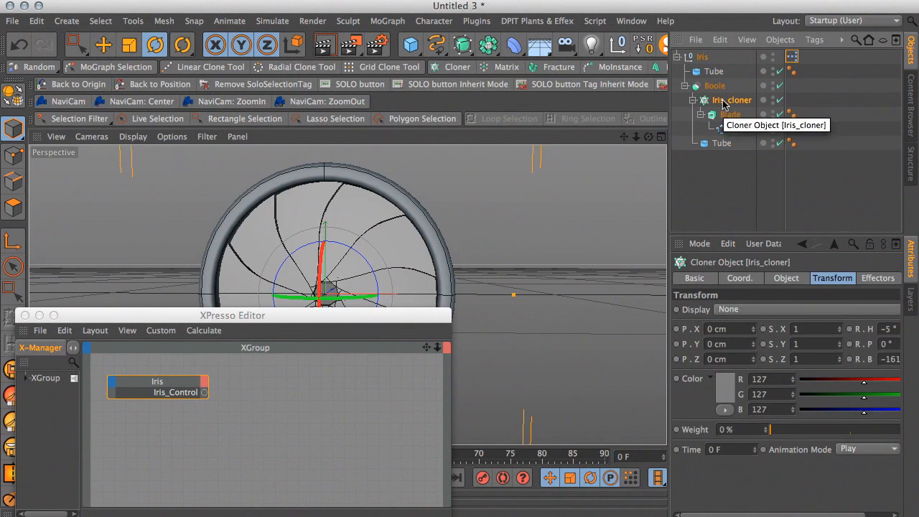
pyautogui.moveTo(673, 218); pyautogui.dragTo(613, 215)
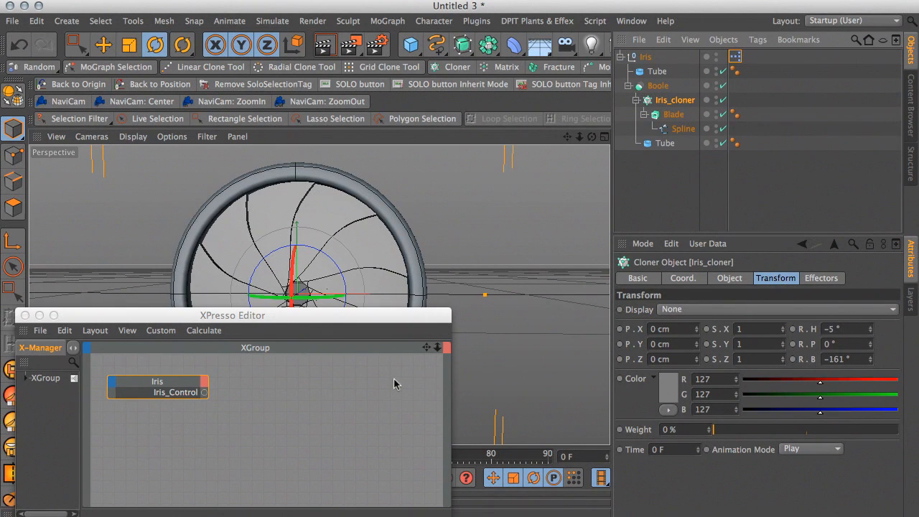
pyautogui.moveTo(673, 102); pyautogui.dragTo(429, 350)
pyautogui.moveTo(329, 390); pyautogui.dragTo(427, 392)
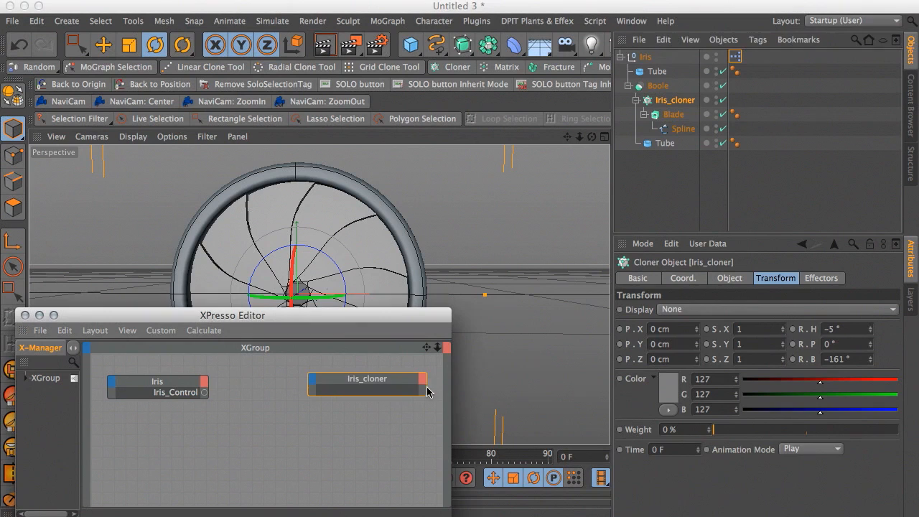
pyautogui.moveTo(352, 385); pyautogui.dragTo(333, 384)
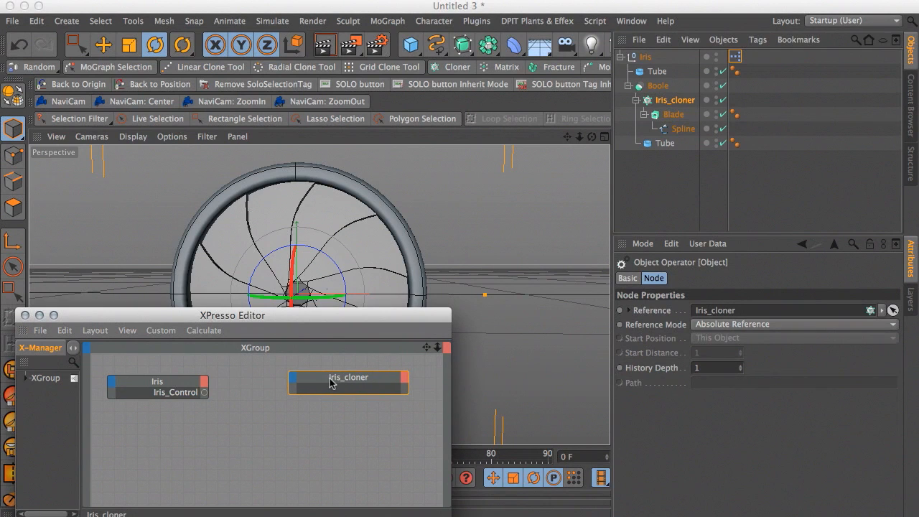
# Add a Transform R.B rotation input port to the Iris_cloner node, keeping the iris visible above the XPresso editor
pyautogui.click(293, 383)
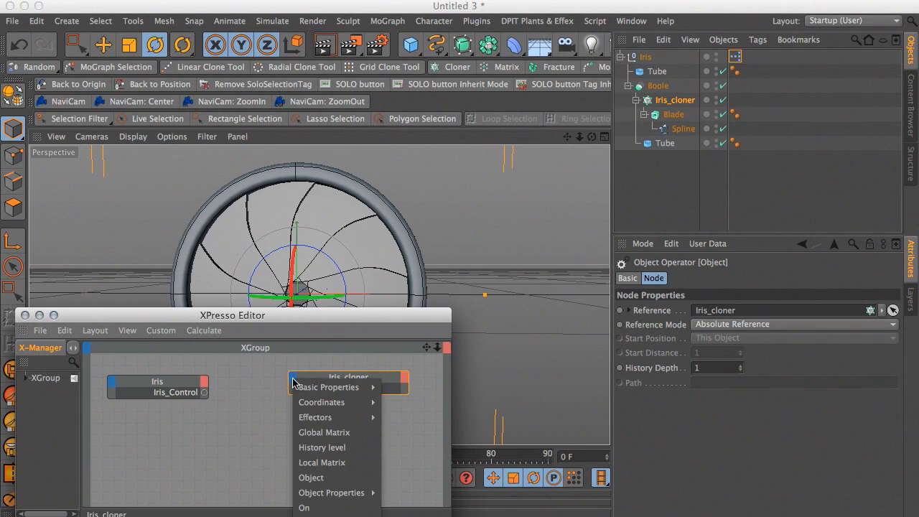
pyautogui.click(282, 319)
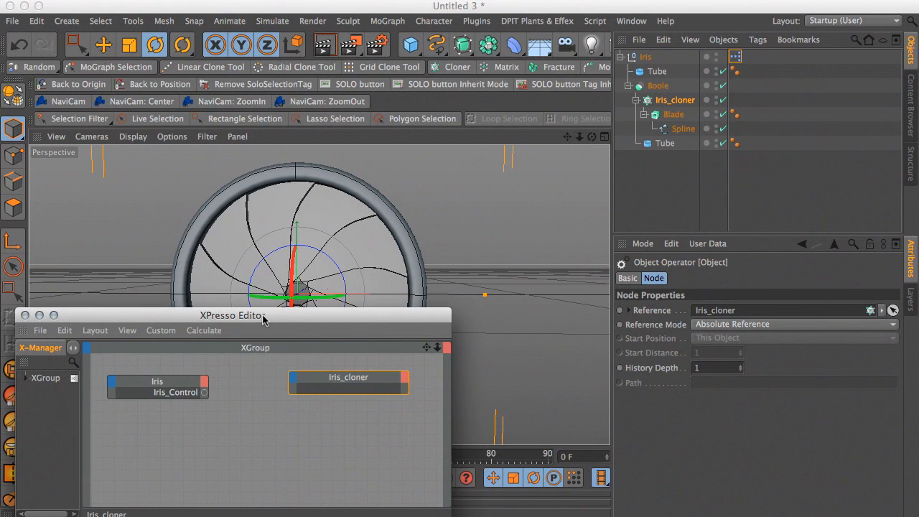
pyautogui.moveTo(263, 320); pyautogui.dragTo(263, 191)
pyautogui.click(294, 255)
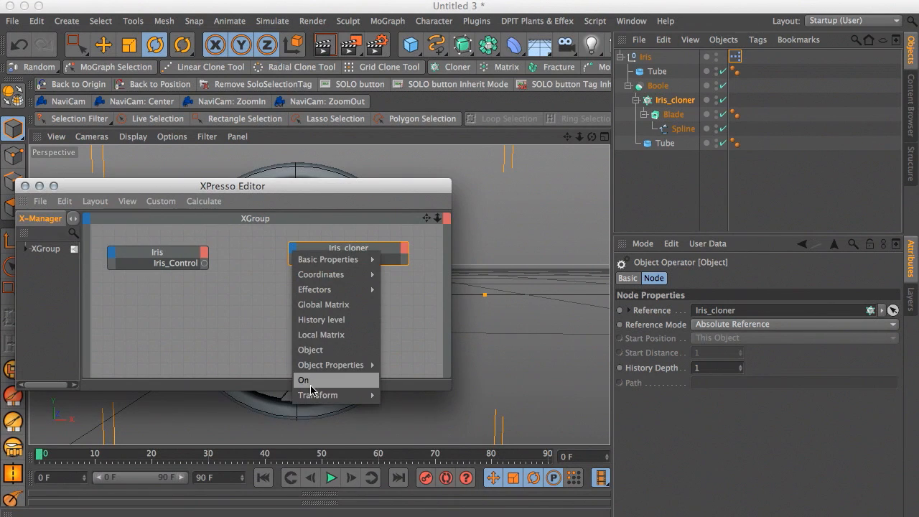
pyautogui.moveTo(314, 400)
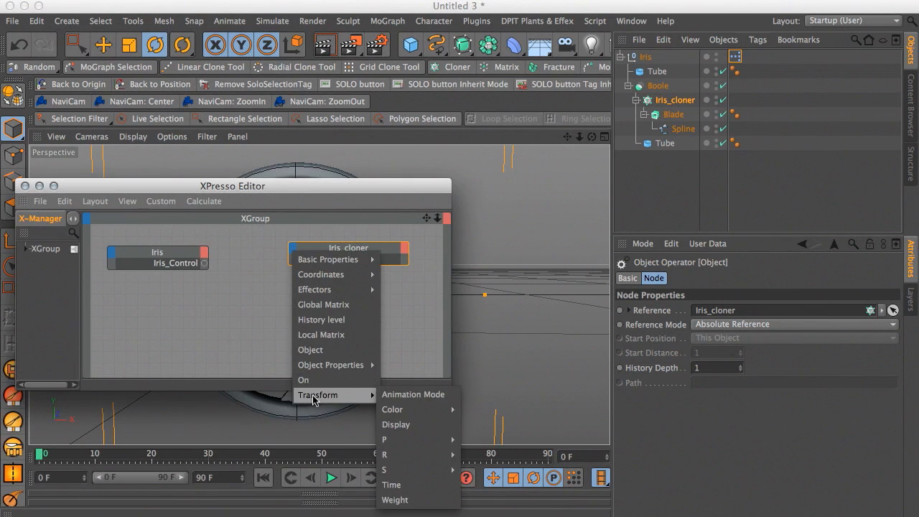
pyautogui.moveTo(395, 457)
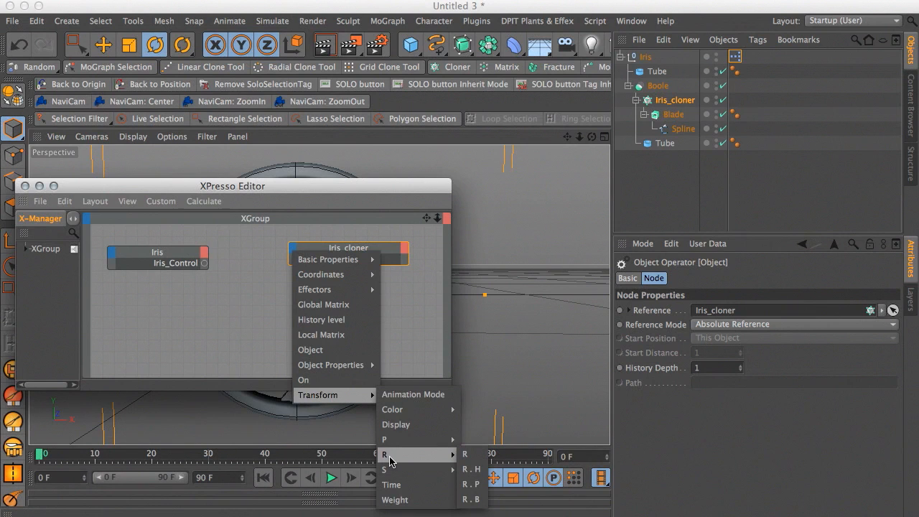
pyautogui.click(474, 501)
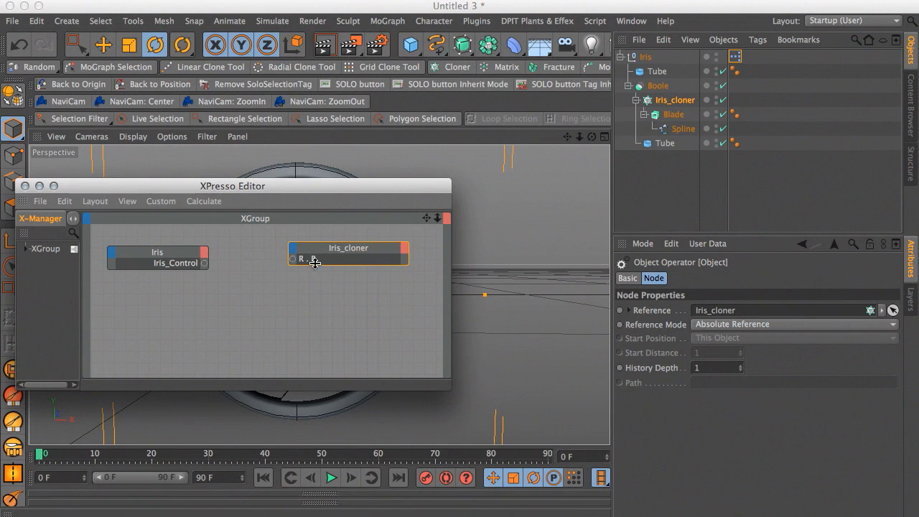
pyautogui.moveTo(288, 189); pyautogui.dragTo(326, 310)
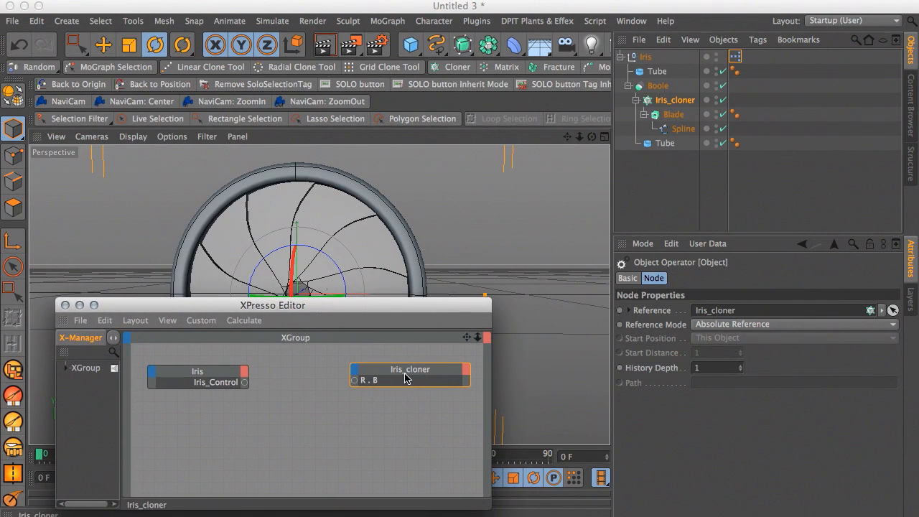
# Line up the Iris_cloner node roughly level with the Iris node and lower the XPresso editor to keep the iris in view
pyautogui.moveTo(388, 375); pyautogui.dragTo(368, 372)
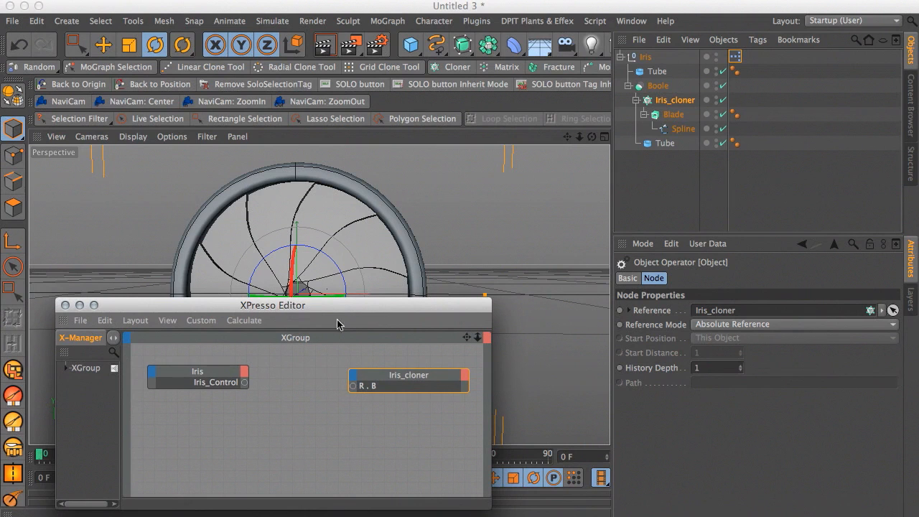
pyautogui.moveTo(341, 308); pyautogui.dragTo(309, 316)
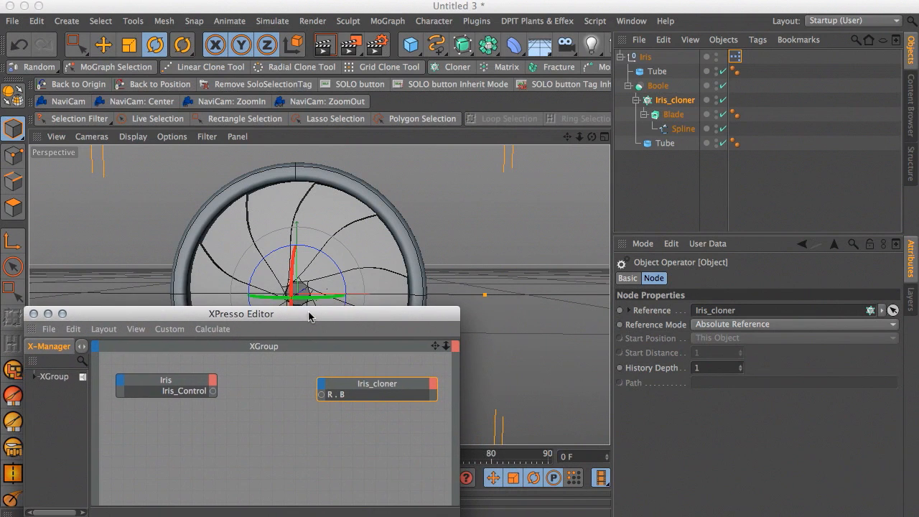
pyautogui.moveTo(366, 386); pyautogui.dragTo(371, 383)
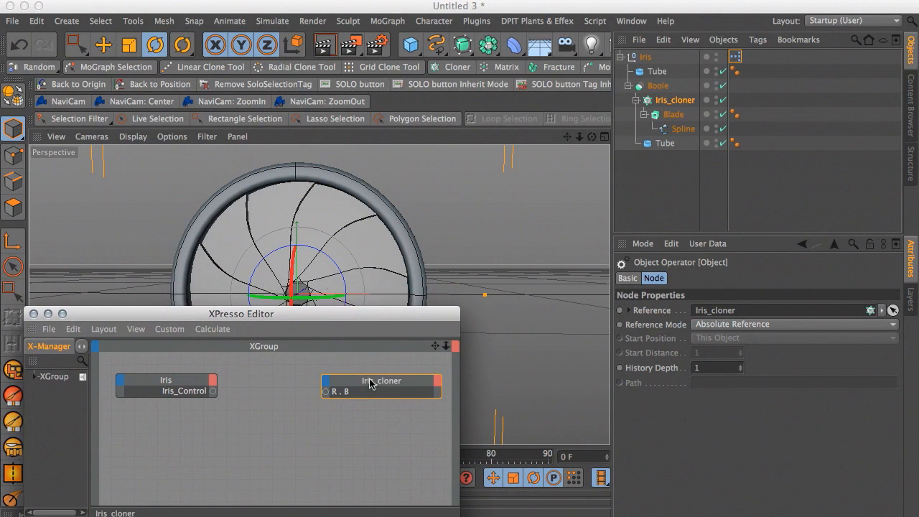
# Compare the Iris_cloner's Transform R.B rotation with the Iris null's Iris_Control value to see which units each uses
pyautogui.click(668, 102)
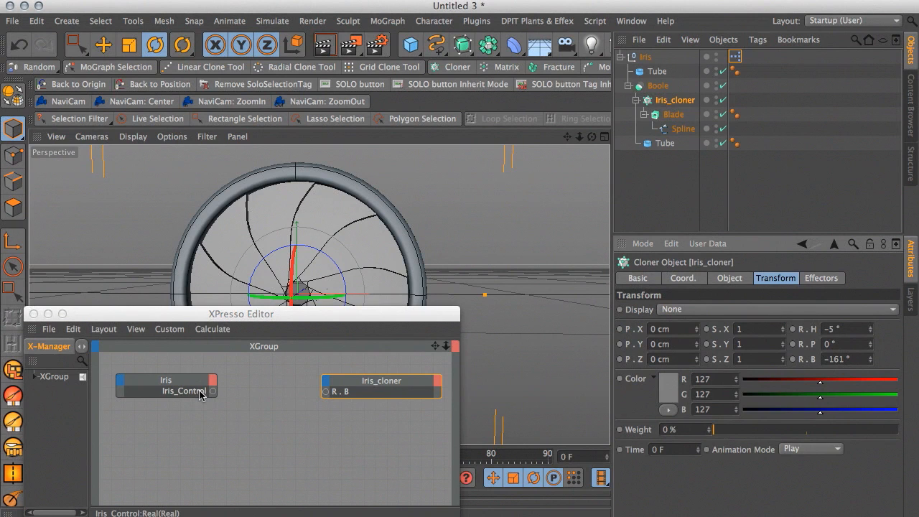
pyautogui.click(646, 57)
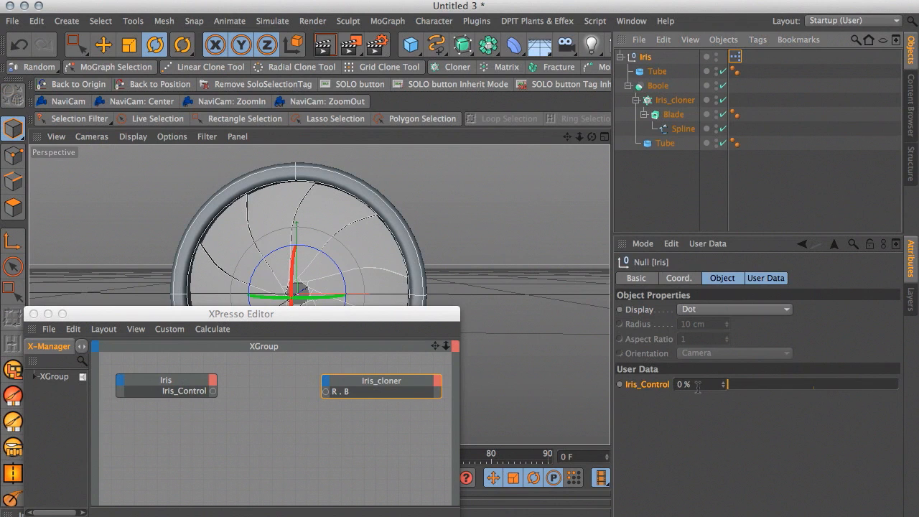
pyautogui.click(679, 102)
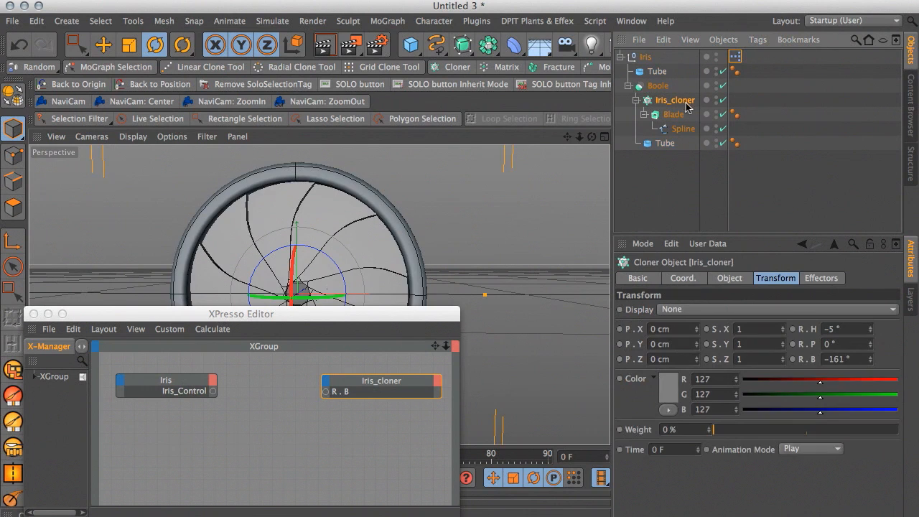
pyautogui.doubleClick(833, 359)
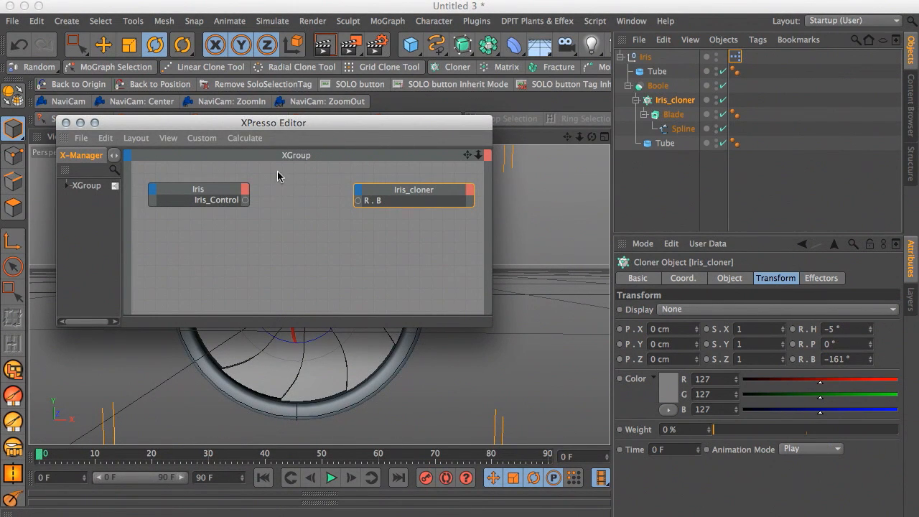
# Add a Range Mapper node to the XPresso graph and place it between the Iris and Iris_cloner nodes
pyautogui.rightClick(278, 177)
pyautogui.moveTo(293, 186)
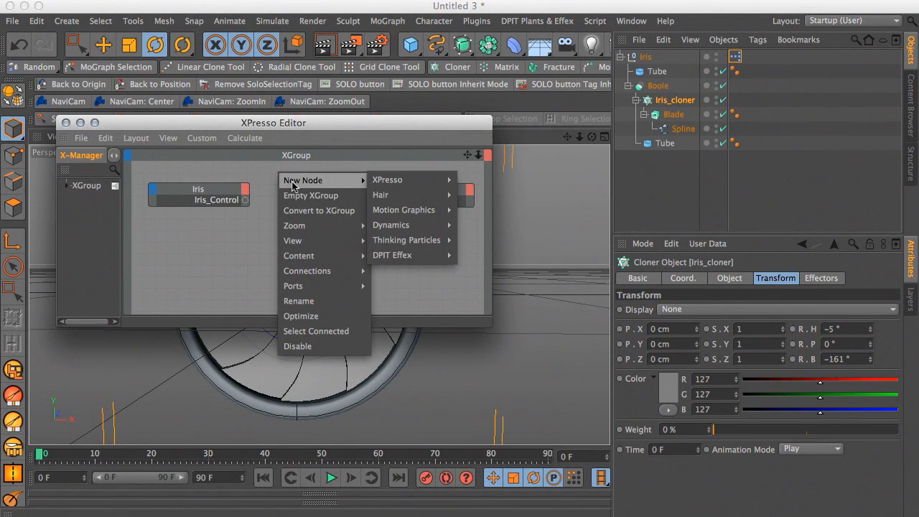
pyautogui.moveTo(402, 181)
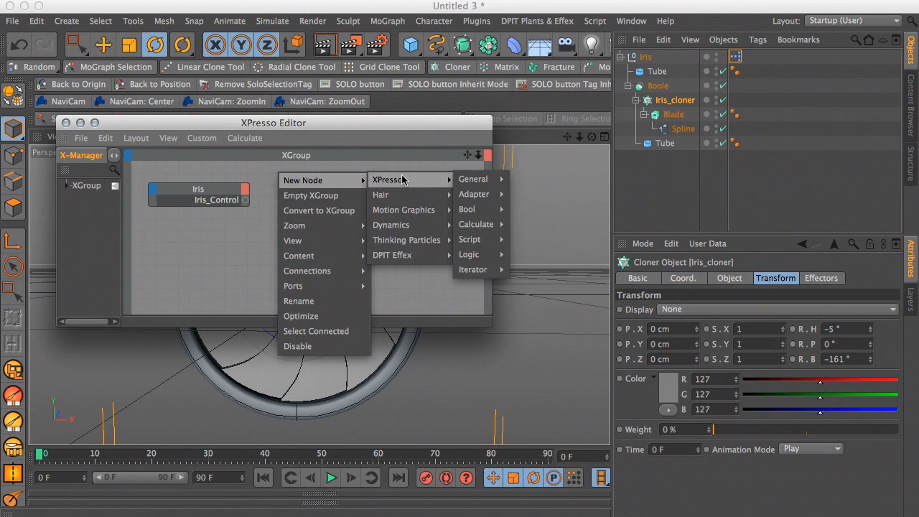
pyautogui.moveTo(479, 186)
pyautogui.moveTo(477, 226)
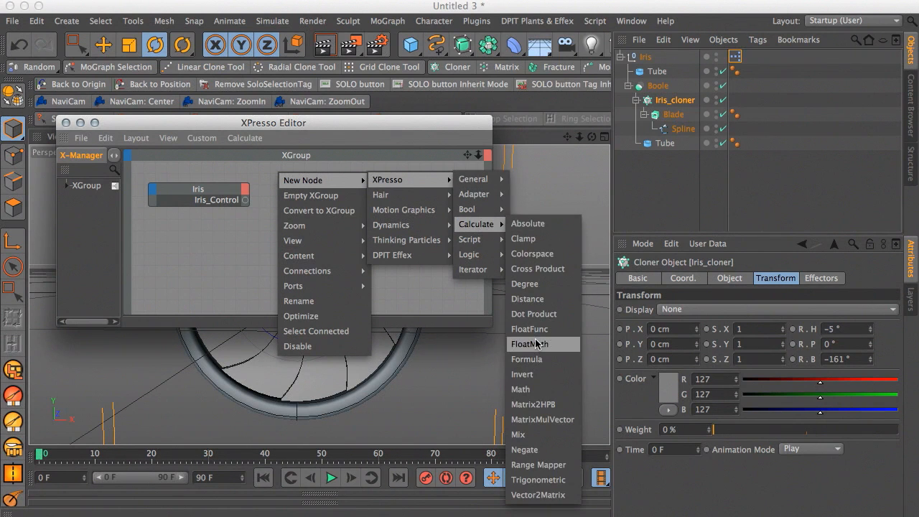
pyautogui.click(539, 465)
pyautogui.moveTo(275, 170); pyautogui.dragTo(301, 180)
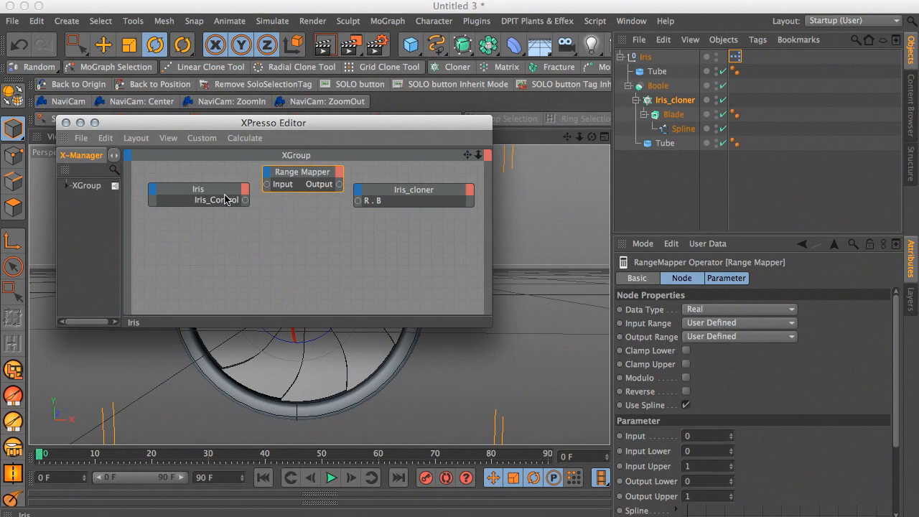
# Set the Range Mapper's input range to Percent and its output range to Degree
pyautogui.click(707, 324)
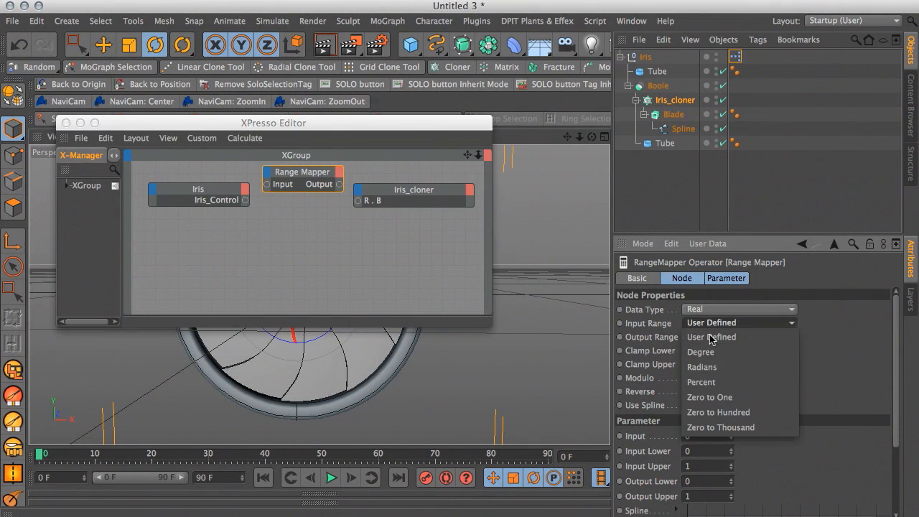
pyautogui.click(712, 385)
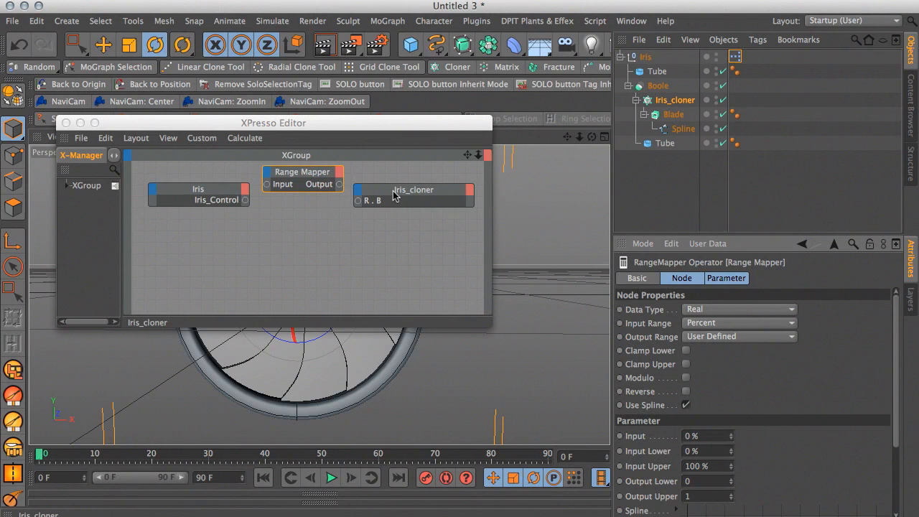
pyautogui.click(433, 193)
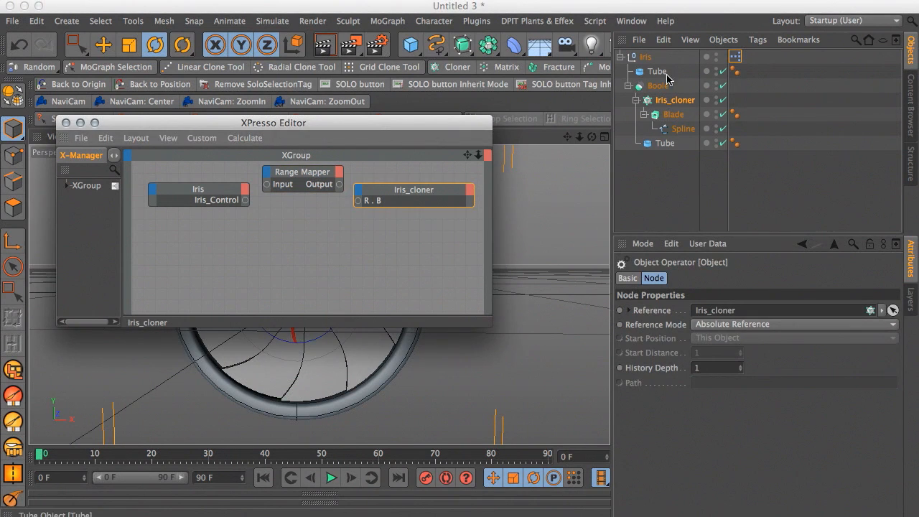
pyautogui.click(306, 174)
pyautogui.click(704, 338)
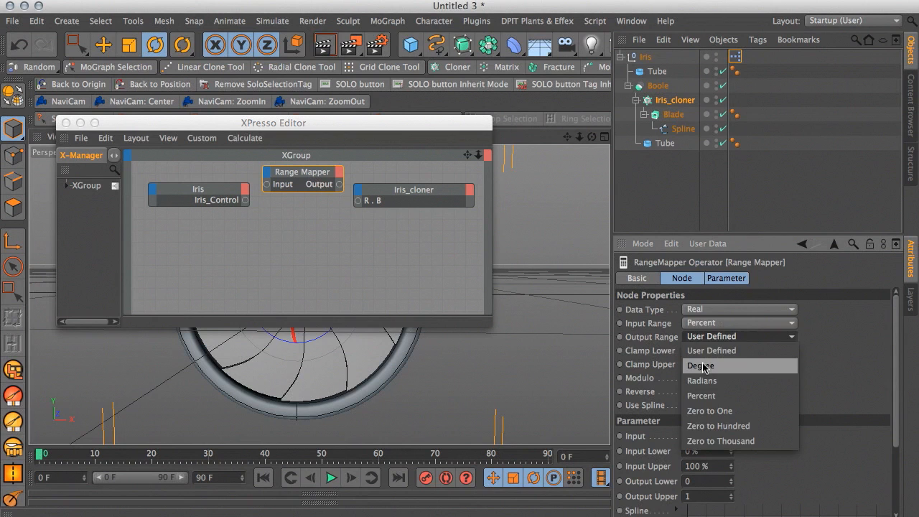
pyautogui.click(707, 366)
# Review the Range Mapper's lower and upper limits for input and output
pyautogui.moveTo(896, 358); pyautogui.dragTo(902, 420)
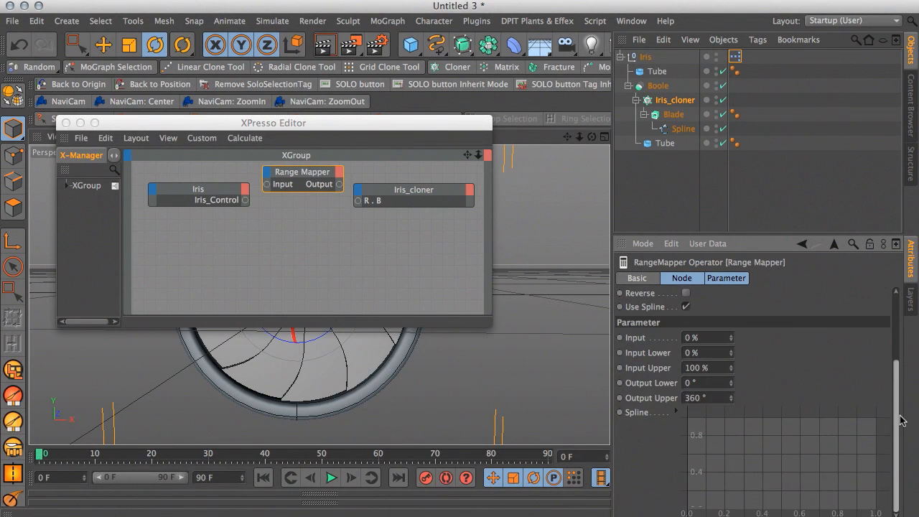
pyautogui.scroll(2, 903, 421)
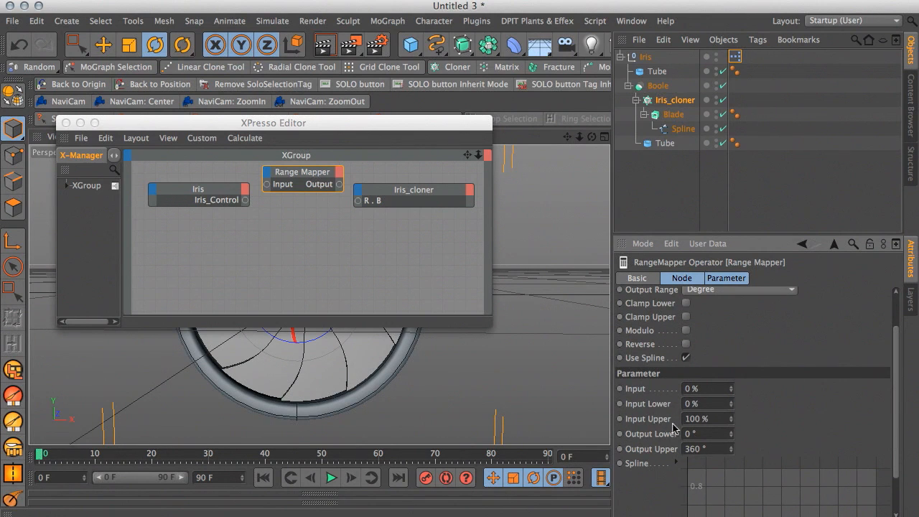
pyautogui.click(692, 405)
pyautogui.click(721, 419)
pyautogui.click(666, 435)
# Uncover the iris and set the Iris_cloner's Transform R.B rotation to -170° to test the closed position
pyautogui.click(677, 105)
pyautogui.moveTo(438, 128); pyautogui.dragTo(195, 247)
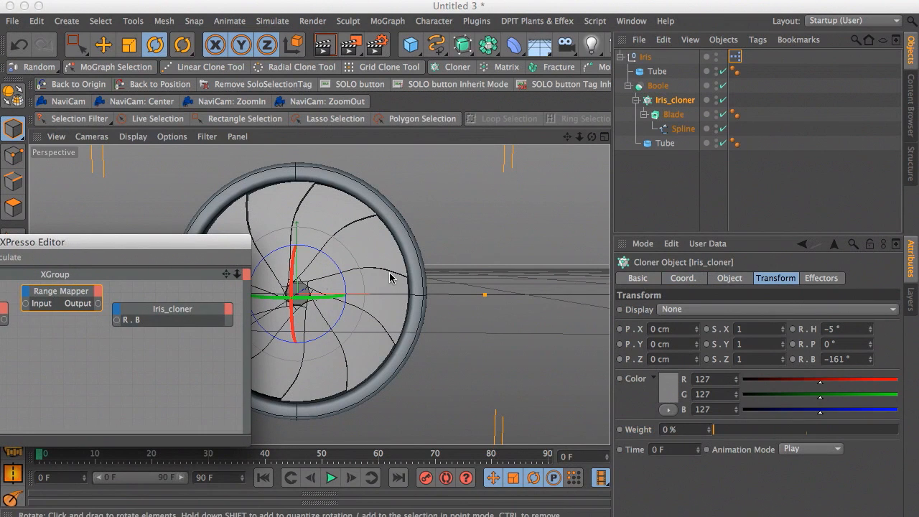
pyautogui.moveTo(870, 363)
pyautogui.mouseDown()
pyautogui.moveTo(871, 392)
pyautogui.moveTo(870, 374)
pyautogui.moveTo(870, 383)
pyautogui.mouseUp()
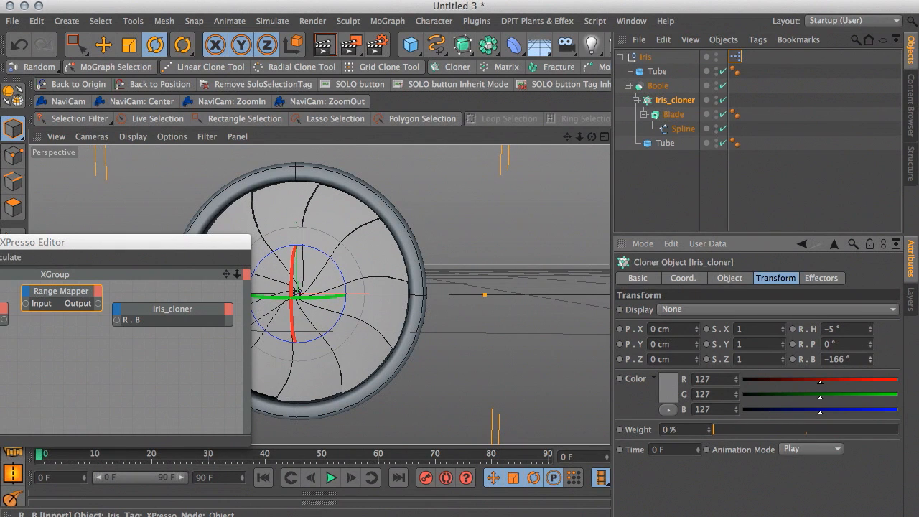
pyautogui.moveTo(854, 361); pyautogui.dragTo(836, 362)
pyautogui.write('70')
pyautogui.press('Return')
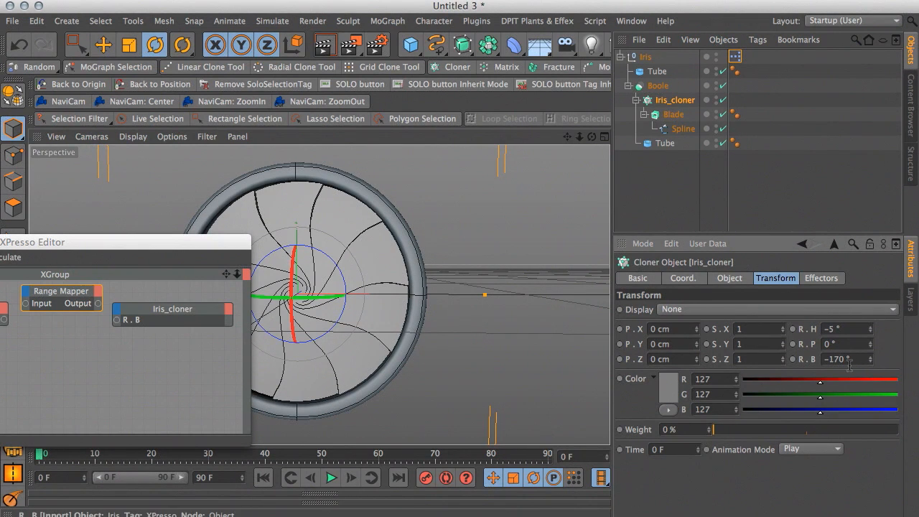
# Set the Iris_cloner's Transform R.B rotation to -120° to test the fully open position
pyautogui.moveTo(852, 362); pyautogui.dragTo(831, 362)
pyautogui.press('BackSpace')
pyautogui.write('120')
pyautogui.press('Return')
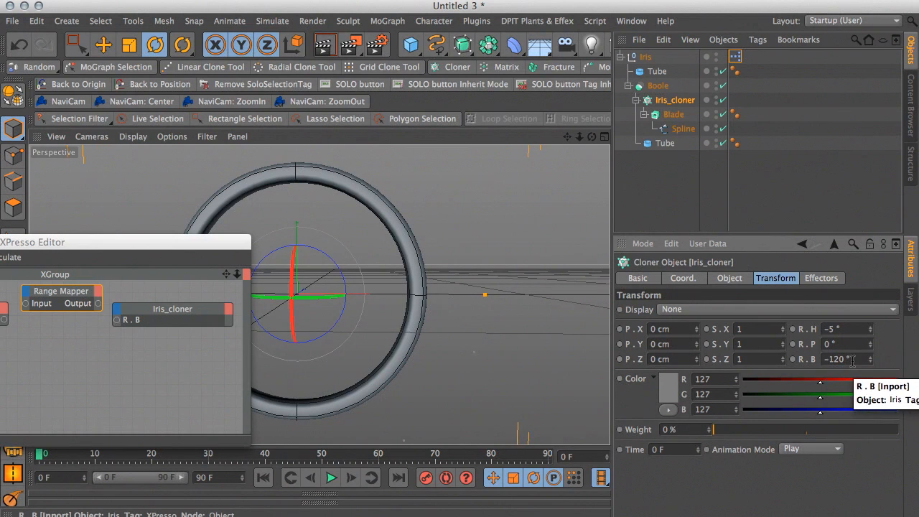
# Set the Range Mapper's Output Lower to -170° and its Output Upper to -120°
pyautogui.moveTo(161, 242); pyautogui.dragTo(403, 206)
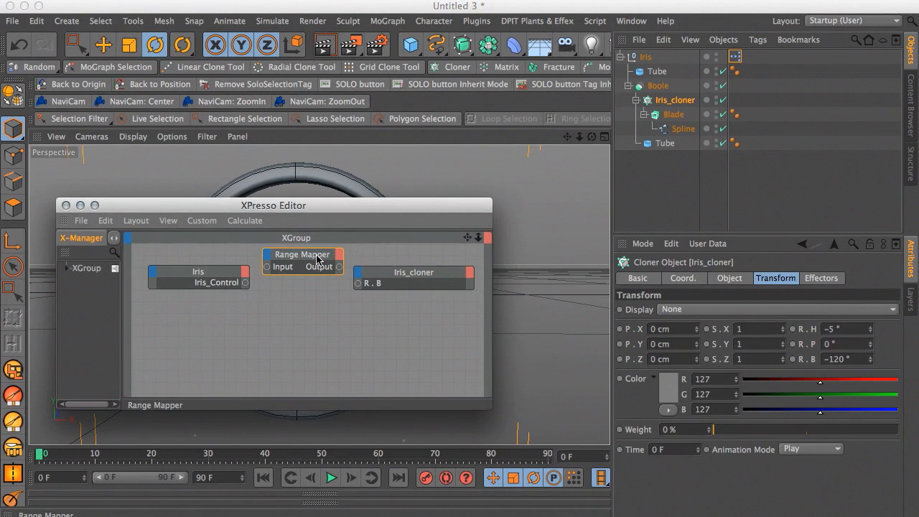
pyautogui.click(341, 256)
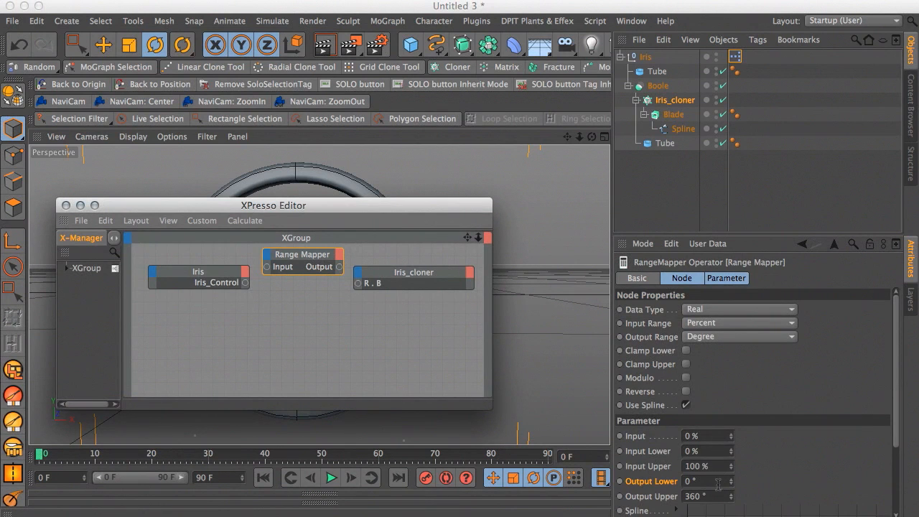
pyautogui.click(643, 498)
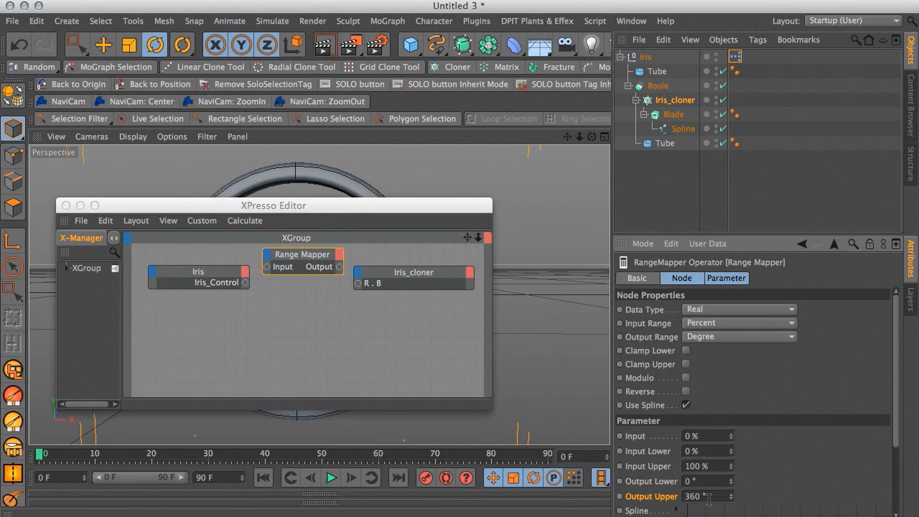
pyautogui.press('Return')
pyautogui.write('12')
pyautogui.doubleClick(689, 481)
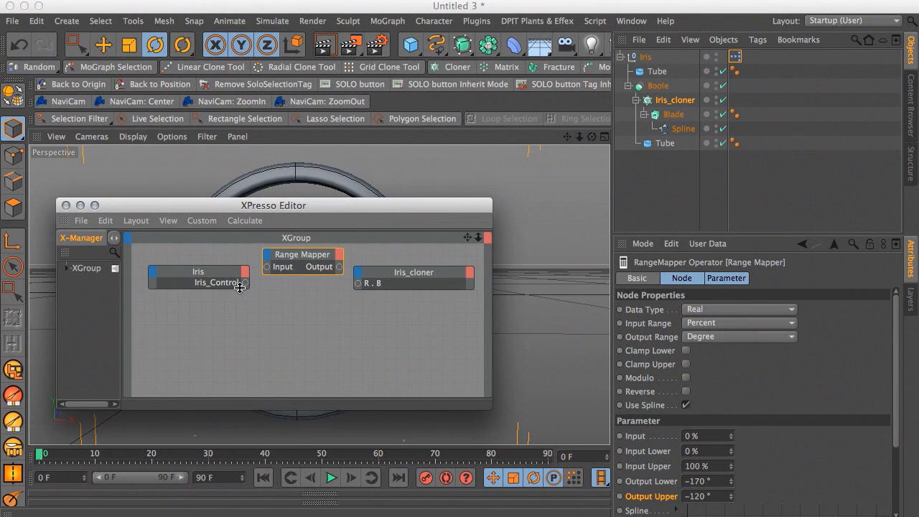
# Connect the Iris_Control port to the Range Mapper's input and the mapper's output to the Iris_cloner's R.B port
pyautogui.moveTo(245, 283); pyautogui.dragTo(267, 268)
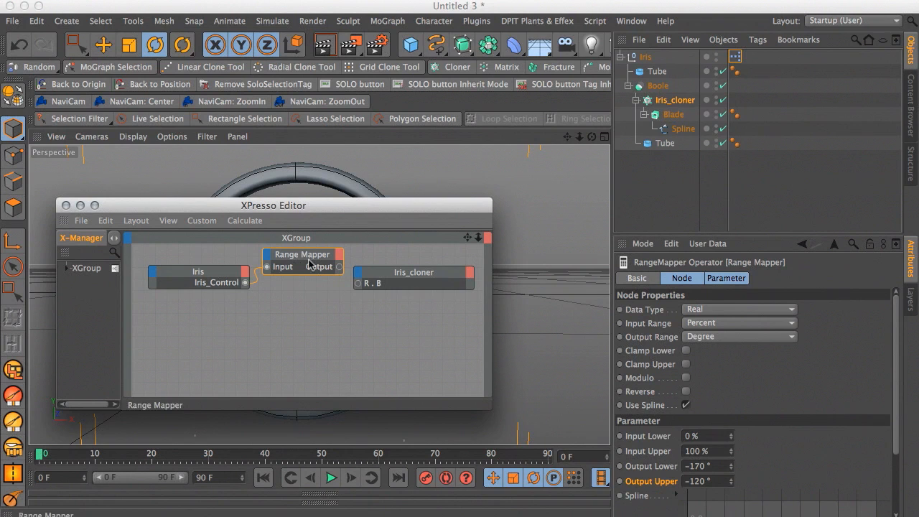
pyautogui.moveTo(339, 267); pyautogui.dragTo(360, 288)
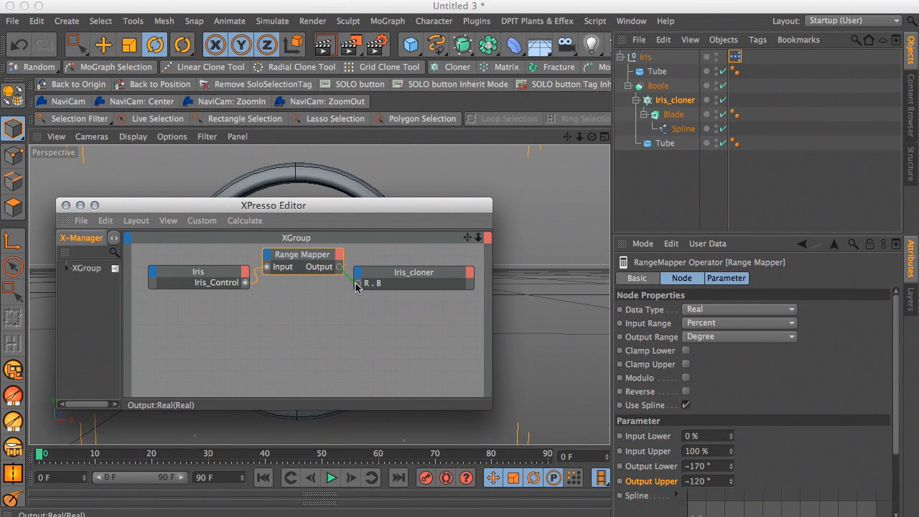
pyautogui.moveTo(356, 284); pyautogui.dragTo(357, 284)
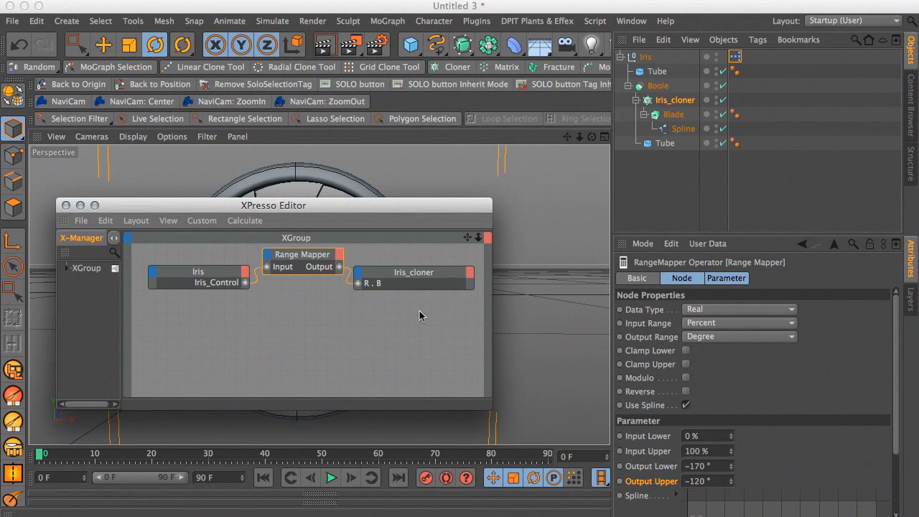
# Move the Range Mapper node below and between the Iris and Iris_cloner nodes, and close the XPresso editor
pyautogui.moveTo(386, 212); pyautogui.dragTo(329, 319)
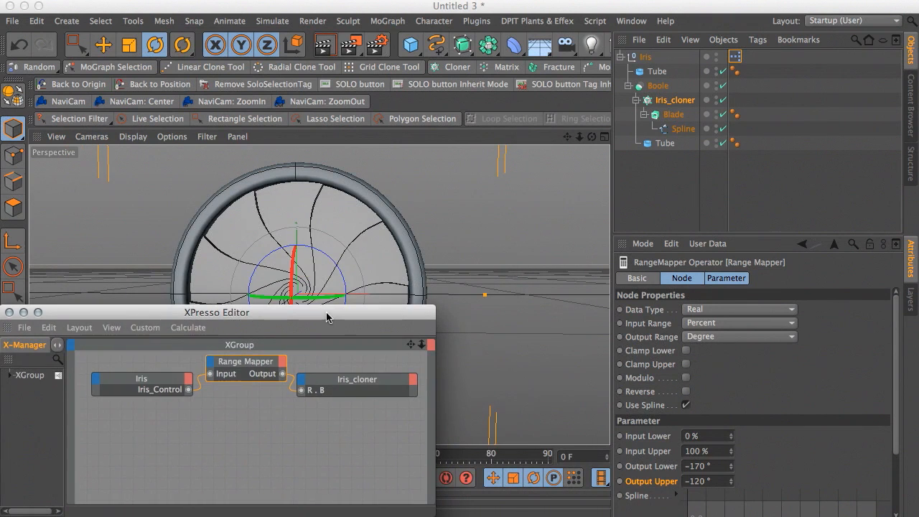
pyautogui.moveTo(234, 366); pyautogui.dragTo(239, 452)
pyautogui.moveTo(298, 314); pyautogui.dragTo(435, 203)
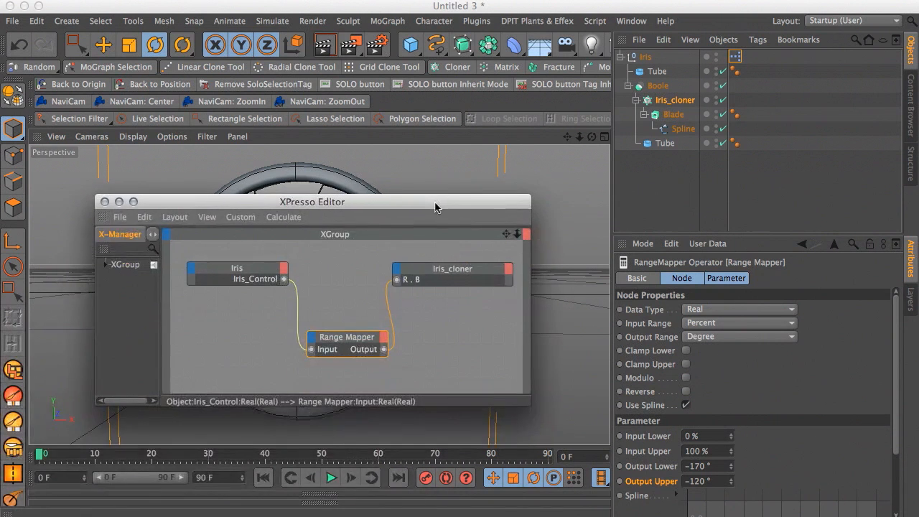
pyautogui.click(118, 202)
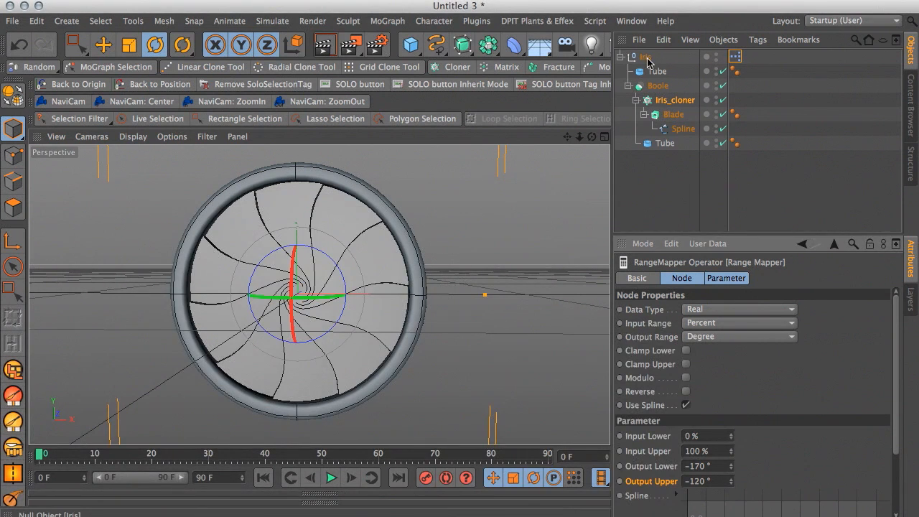
# Test the Iris null's Iris_Control slider across its full range and return it to 0%
pyautogui.click(649, 59)
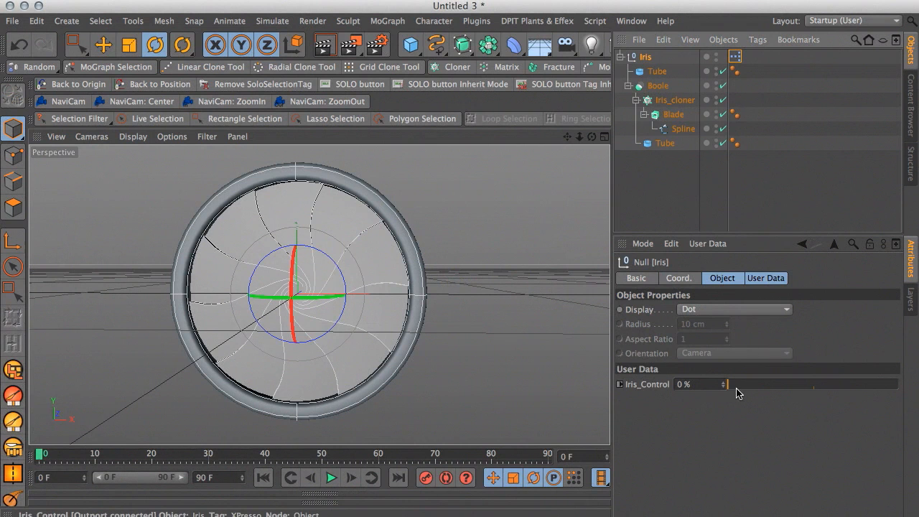
pyautogui.moveTo(735, 384)
pyautogui.mouseDown()
pyautogui.moveTo(801, 392)
pyautogui.moveTo(898, 385)
pyautogui.mouseUp()
pyautogui.moveTo(740, 385); pyautogui.dragTo(708, 385)
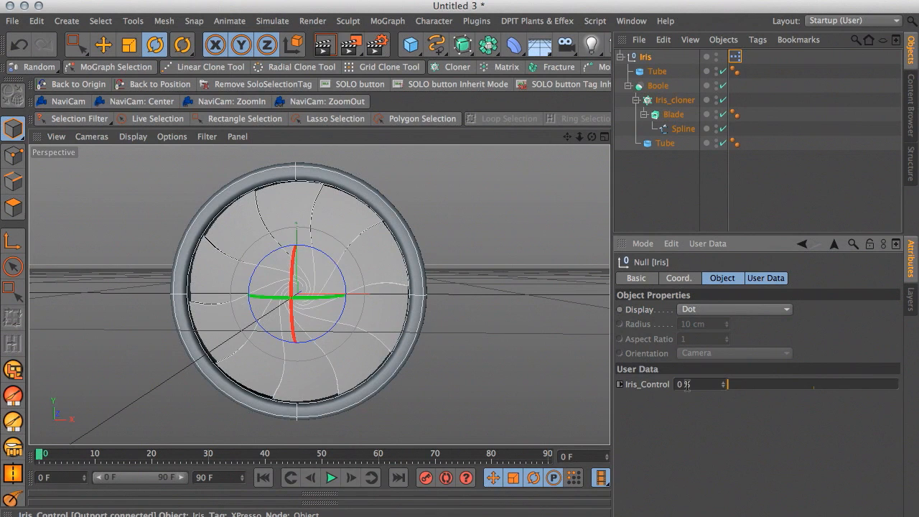
# Keyframe Iris_Control at 0% on frame 0 and 100% on frame 40, and scrub the timeline to preview the iris opening
pyautogui.keyDown('ctrl'); pyautogui.click(620, 385); pyautogui.keyUp('ctrl')
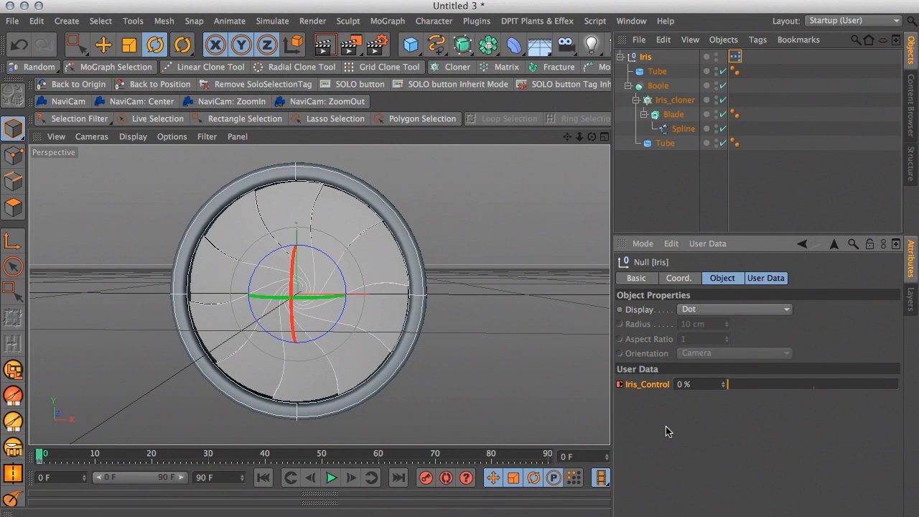
pyautogui.click(263, 456)
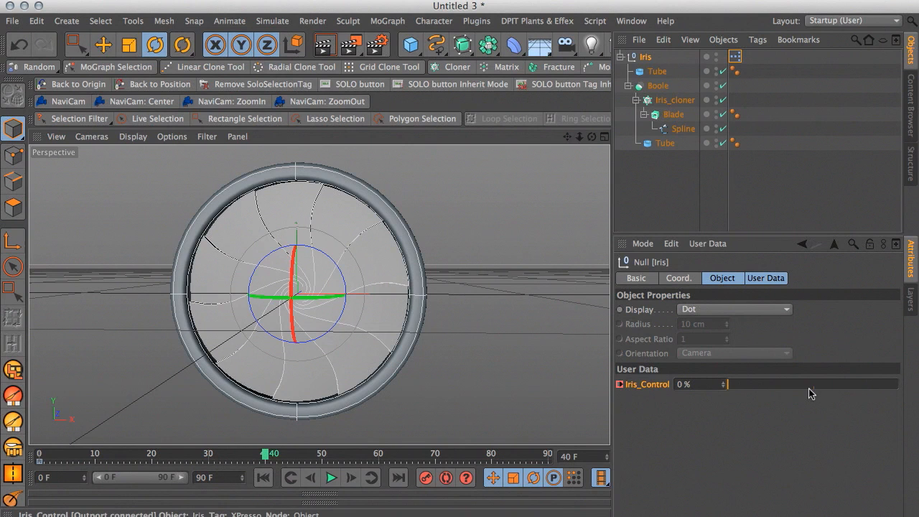
pyautogui.moveTo(893, 391); pyautogui.dragTo(914, 391)
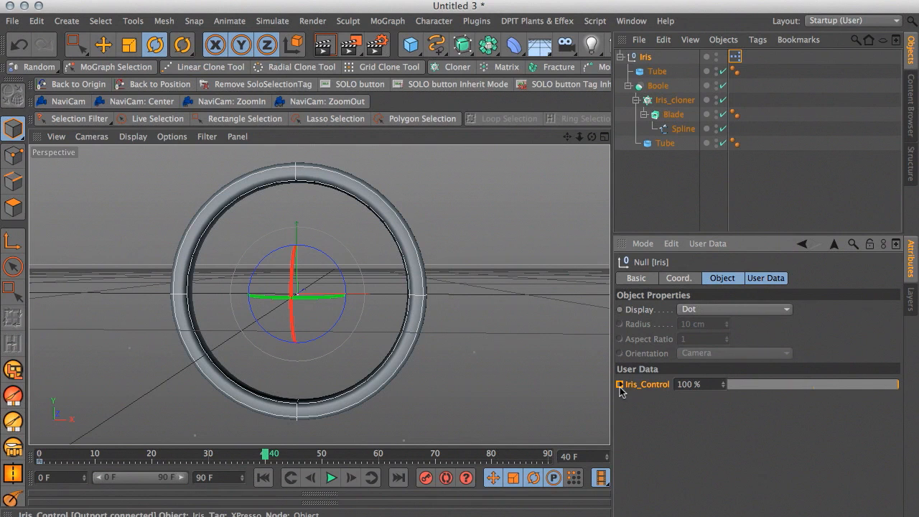
pyautogui.moveTo(98, 459)
pyautogui.mouseDown()
pyautogui.moveTo(65, 457)
pyautogui.moveTo(165, 460)
pyautogui.mouseUp()
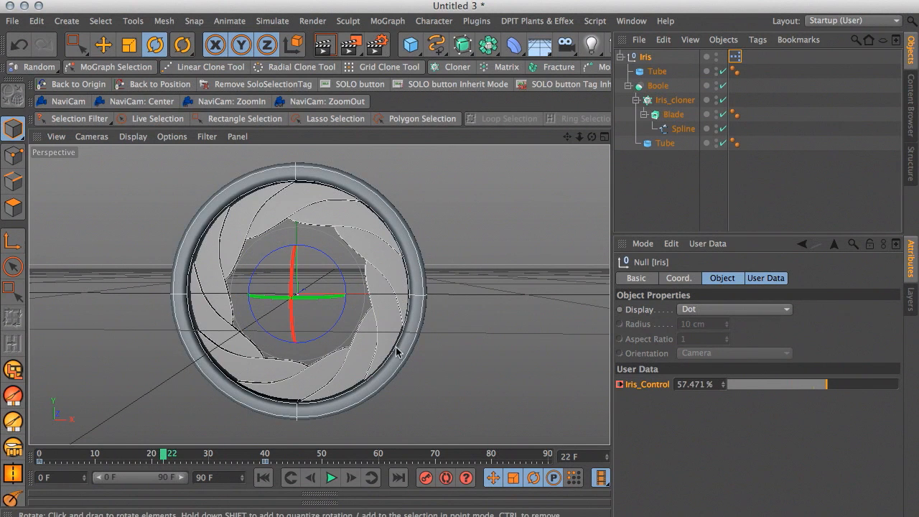
# Select the outer Tube ring and slide it along its depth axis relative to the iris blades
pyautogui.keyDown('alt'); pyautogui.moveTo(382, 332); pyautogui.dragTo(285, 379); pyautogui.keyUp('alt')
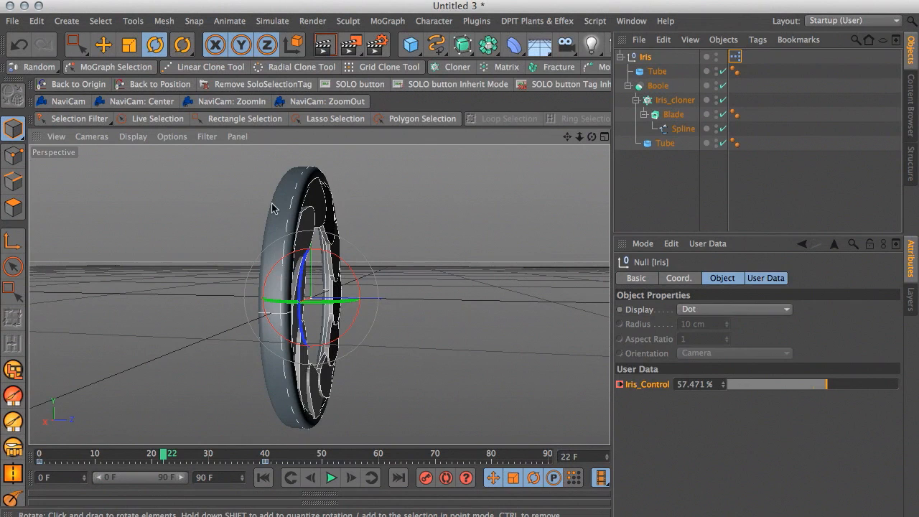
pyautogui.click(285, 220)
pyautogui.click(657, 71)
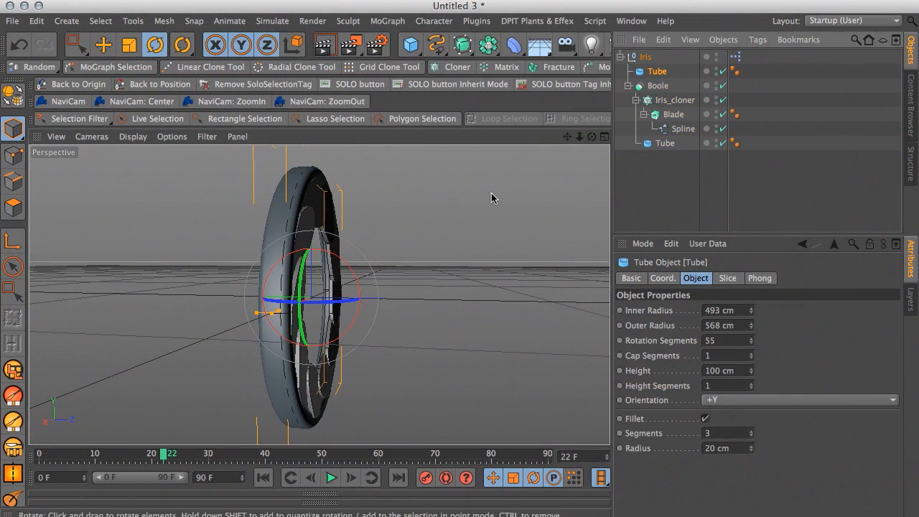
pyautogui.moveTo(319, 318); pyautogui.dragTo(293, 329)
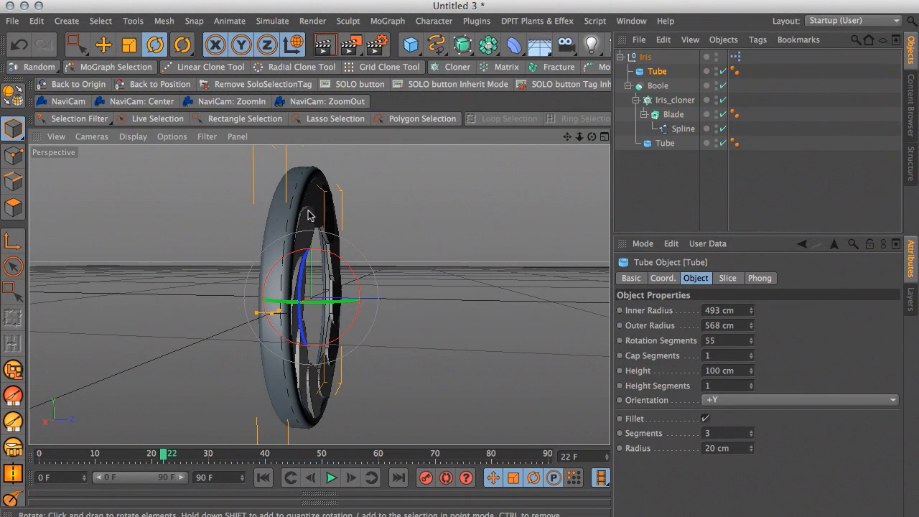
pyautogui.press('w')
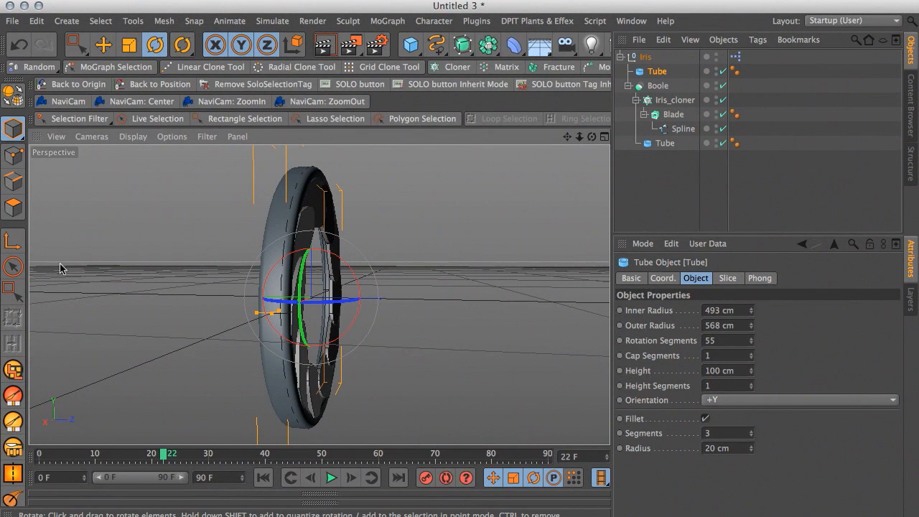
pyautogui.press('e')
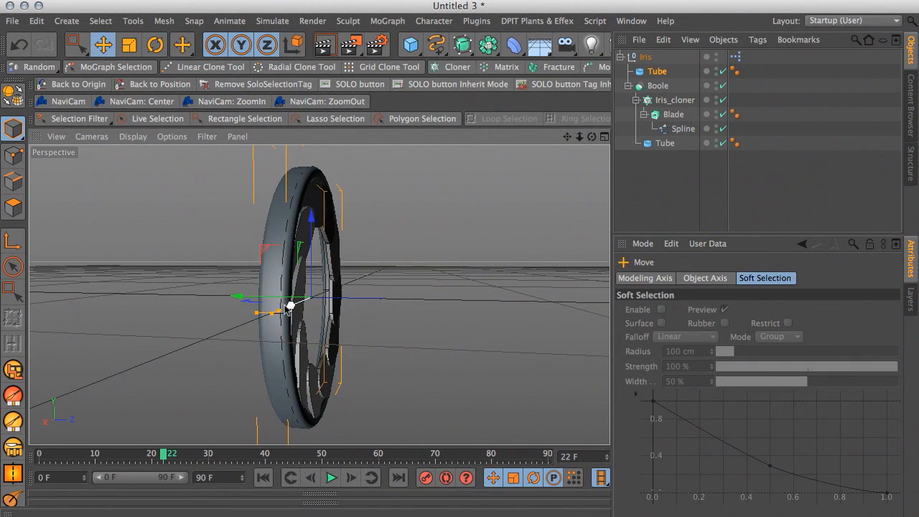
pyautogui.moveTo(241, 299); pyautogui.dragTo(468, 363)
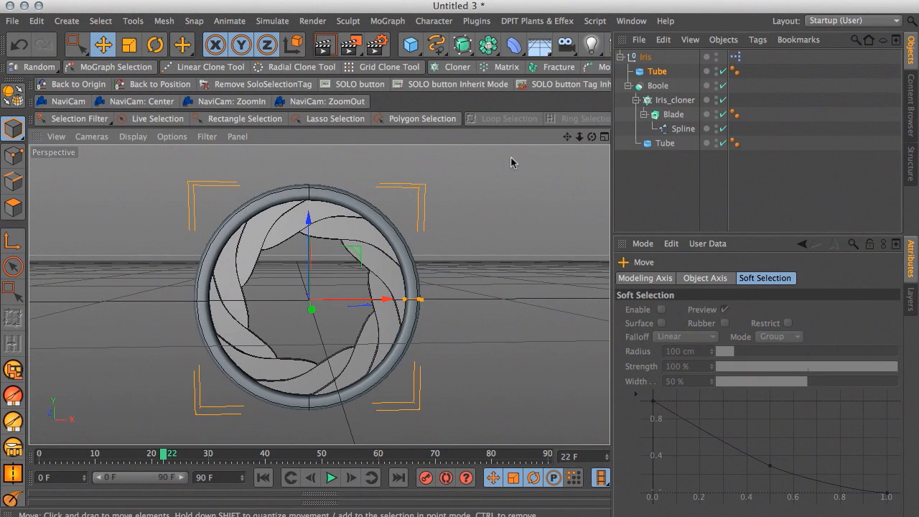
# Add a Cylinder primitive at the iris centre and turn off its caps
pyautogui.click(414, 49)
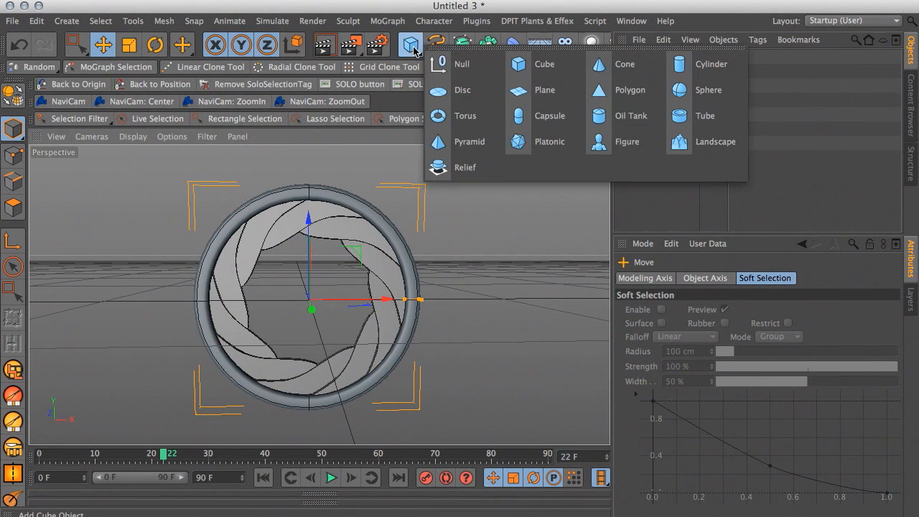
pyautogui.click(707, 65)
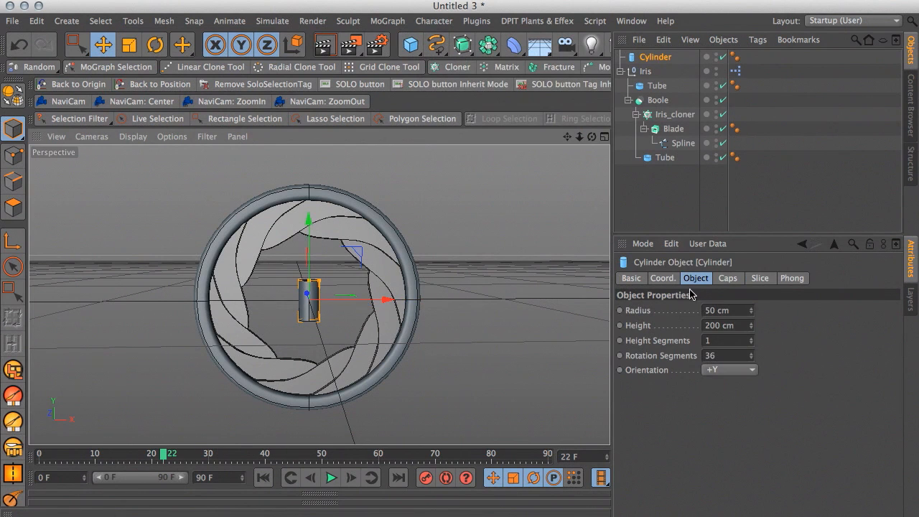
pyautogui.click(731, 280)
pyautogui.click(671, 312)
pyautogui.keyDown('alt'); pyautogui.moveTo(460, 277); pyautogui.dragTo(448, 368); pyautogui.keyUp('alt')
pyautogui.keyDown('alt'); pyautogui.moveTo(359, 366); pyautogui.dragTo(454, 368, button='right'); pyautogui.keyUp('alt')
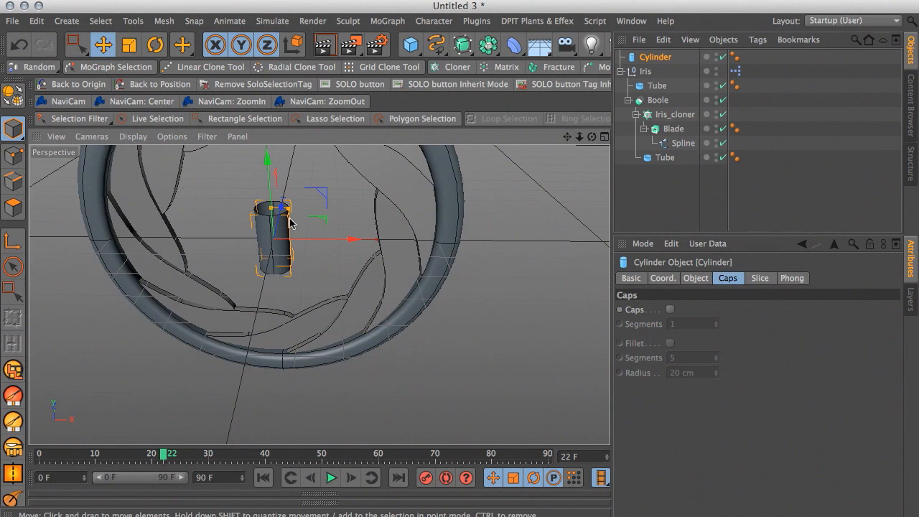
# Set the cylinder's height to 305 cm and its radius to 297 cm
pyautogui.click(696, 278)
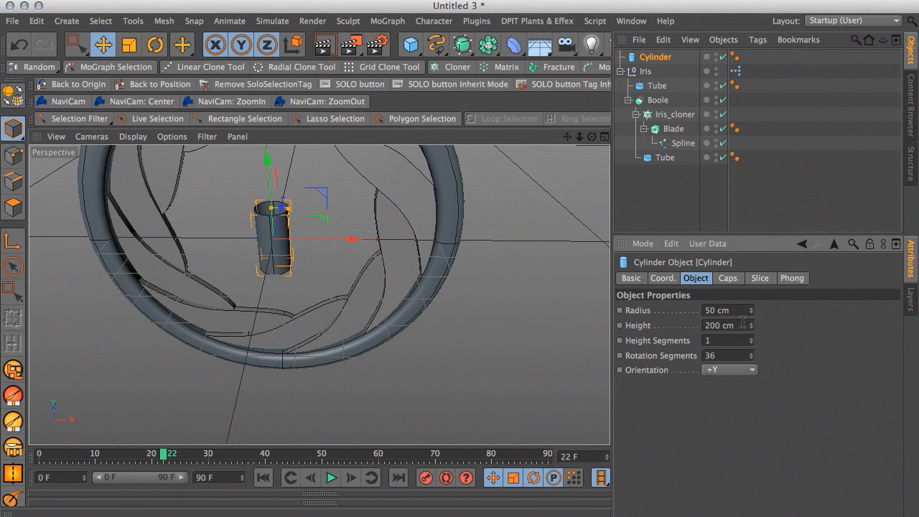
pyautogui.moveTo(752, 325); pyautogui.dragTo(752, 251)
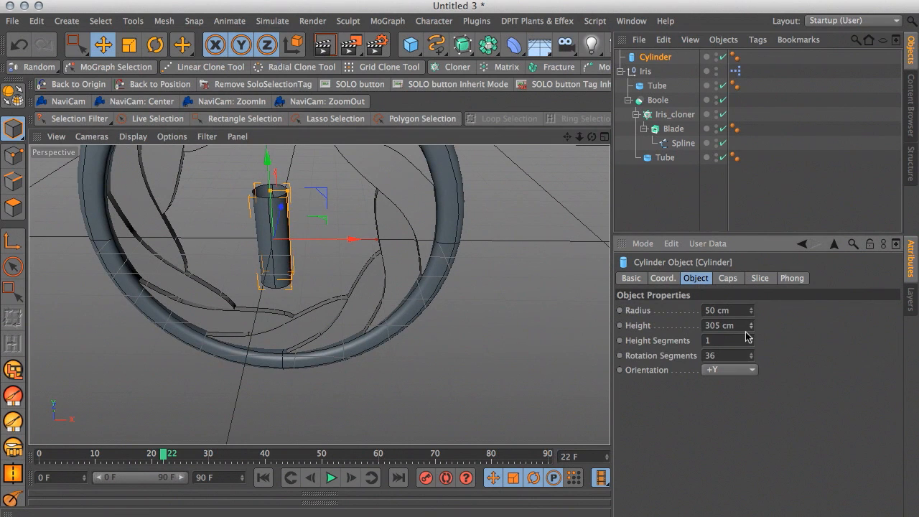
pyautogui.moveTo(752, 310); pyautogui.dragTo(751, 133)
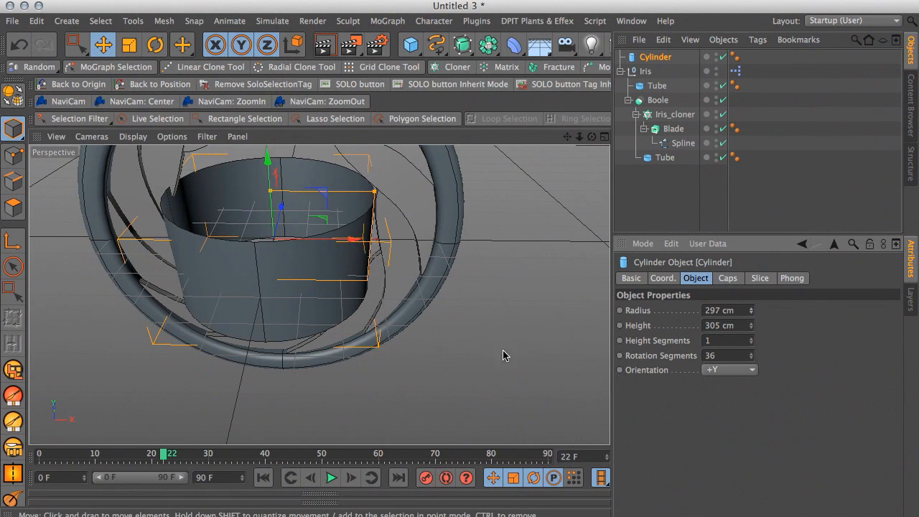
# Rotate the cylinder so that its open ends line up with the iris opening
pyautogui.keyDown('alt'); pyautogui.moveTo(494, 335); pyautogui.dragTo(453, 334, button='right'); pyautogui.keyUp('alt')
pyautogui.keyDown('alt'); pyautogui.moveTo(453, 334); pyautogui.dragTo(415, 267); pyautogui.keyUp('alt')
pyautogui.press('e')
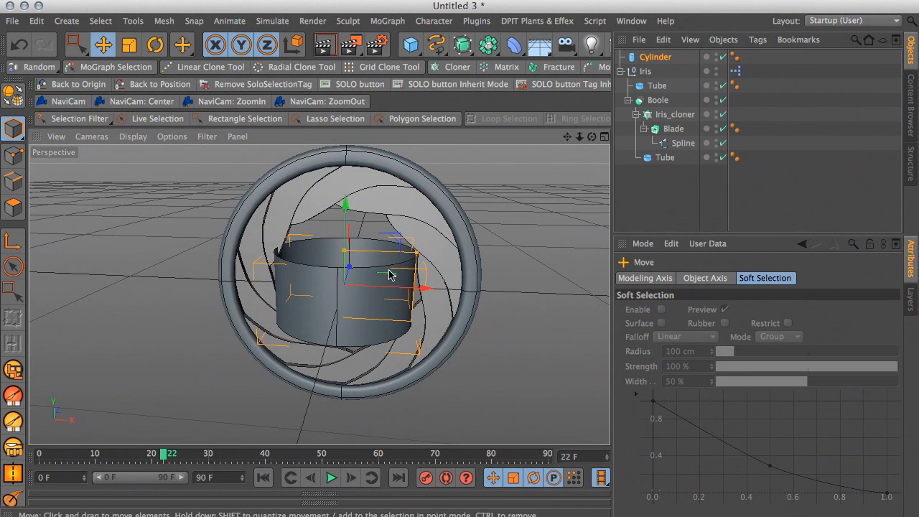
pyautogui.press('r')
pyautogui.moveTo(345, 254); pyautogui.dragTo(361, 410)
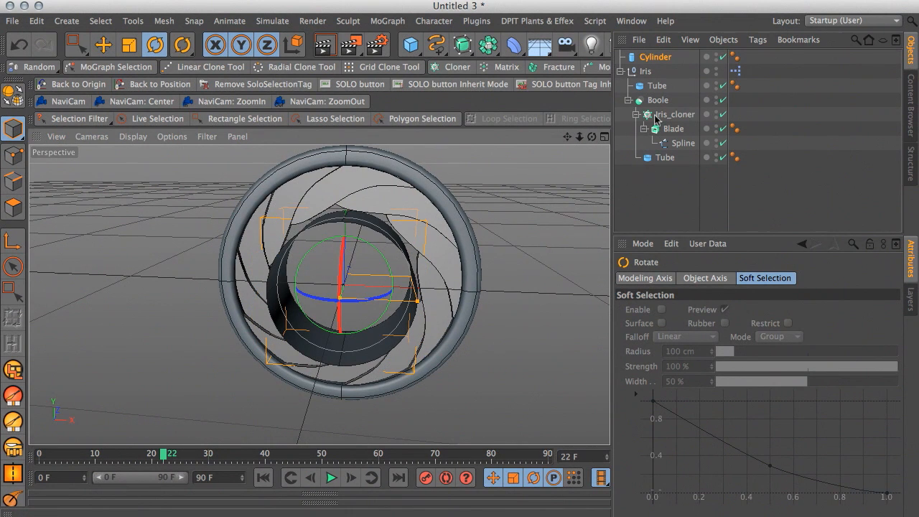
# Resize the cylinder to a radius of 522 cm and a height of about 356 cm so it fits the outer ring
pyautogui.click(656, 56)
pyautogui.moveTo(751, 311); pyautogui.dragTo(794, 310)
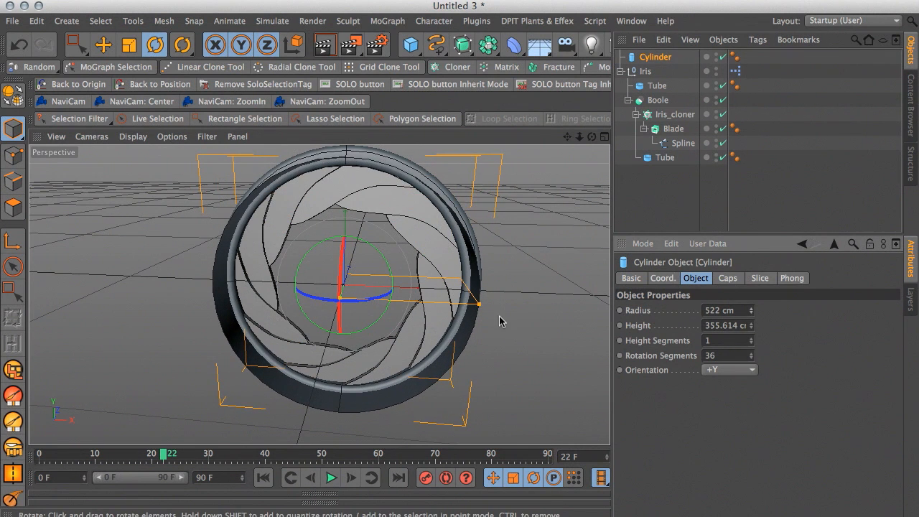
# Move the cylinder along its depth axis to sit behind the iris ring like a lens barrel
pyautogui.keyDown('alt'); pyautogui.moveTo(493, 328); pyautogui.dragTo(400, 318); pyautogui.keyUp('alt')
pyautogui.press('e')
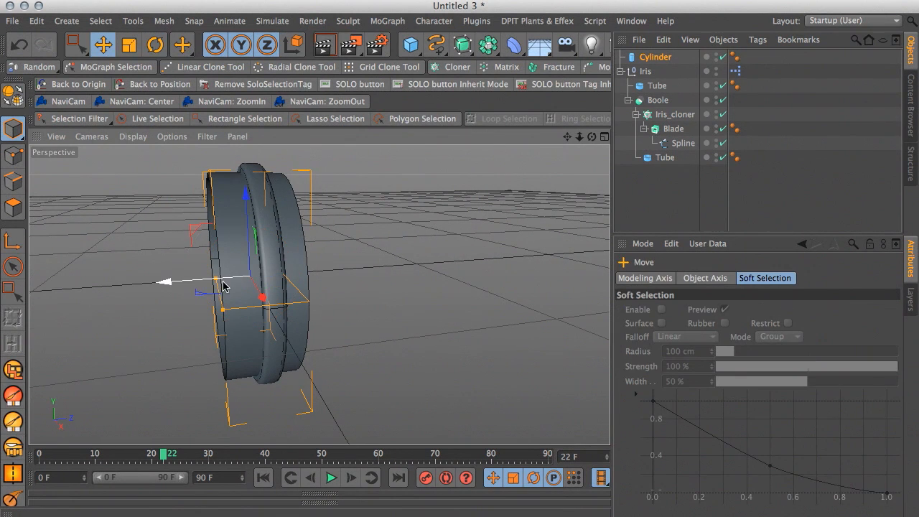
pyautogui.moveTo(165, 284); pyautogui.dragTo(260, 276)
pyautogui.keyDown('alt'); pyautogui.moveTo(175, 301); pyautogui.dragTo(310, 224); pyautogui.keyUp('alt')
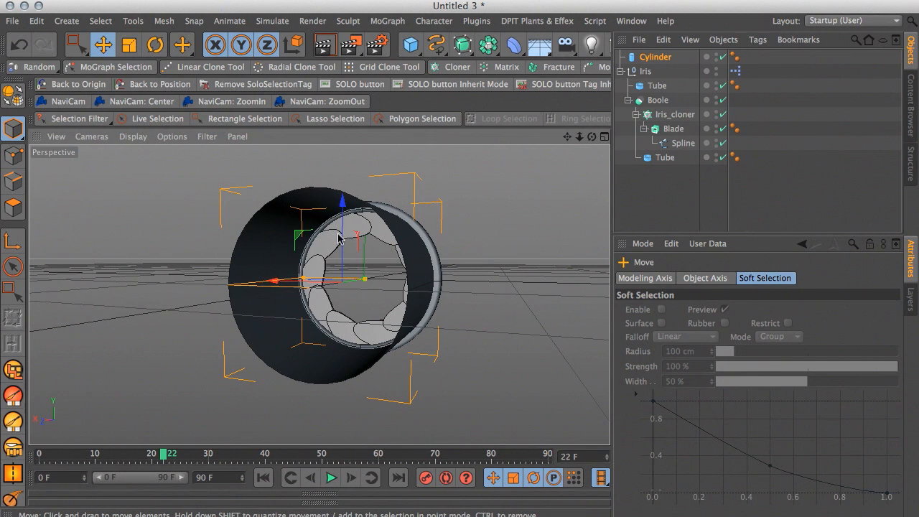
pyautogui.keyDown('alt'); pyautogui.moveTo(389, 245); pyautogui.dragTo(227, 314); pyautogui.keyUp('alt')
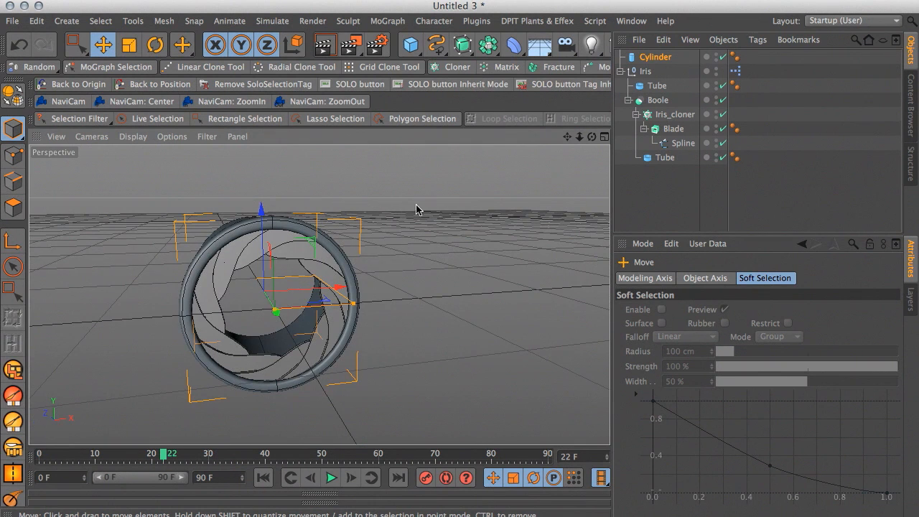
# Add a Rectangle spline and scale it up until it extends well beyond the outer iris ring
pyautogui.click(436, 45)
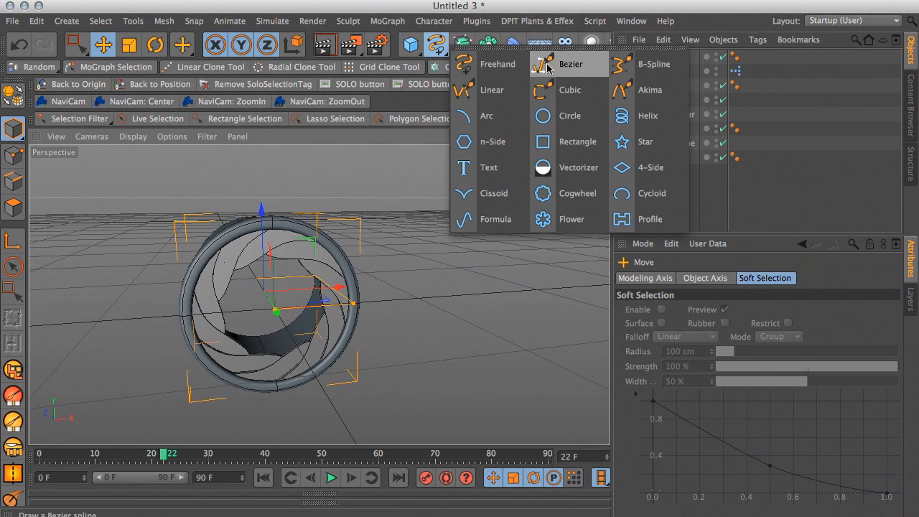
pyautogui.click(544, 148)
pyautogui.keyDown('alt'); pyautogui.moveTo(351, 244); pyautogui.dragTo(342, 268); pyautogui.keyUp('alt')
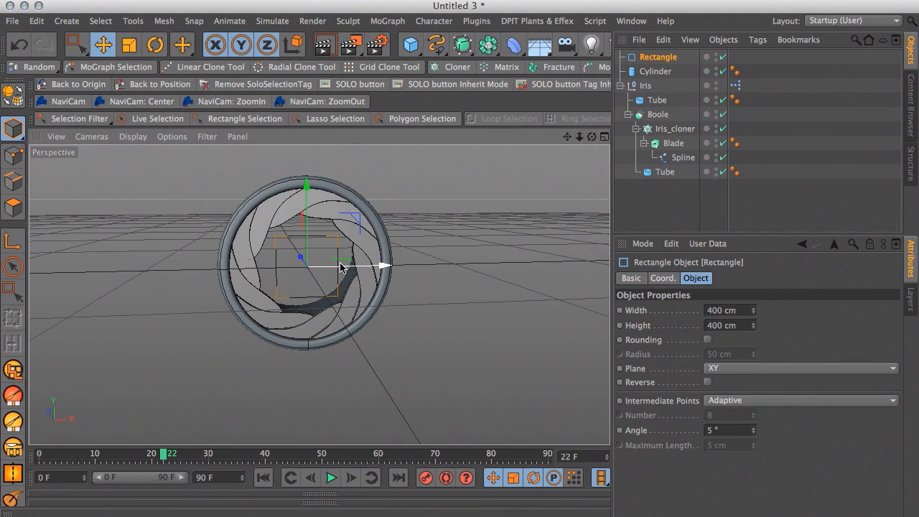
pyautogui.click(438, 47)
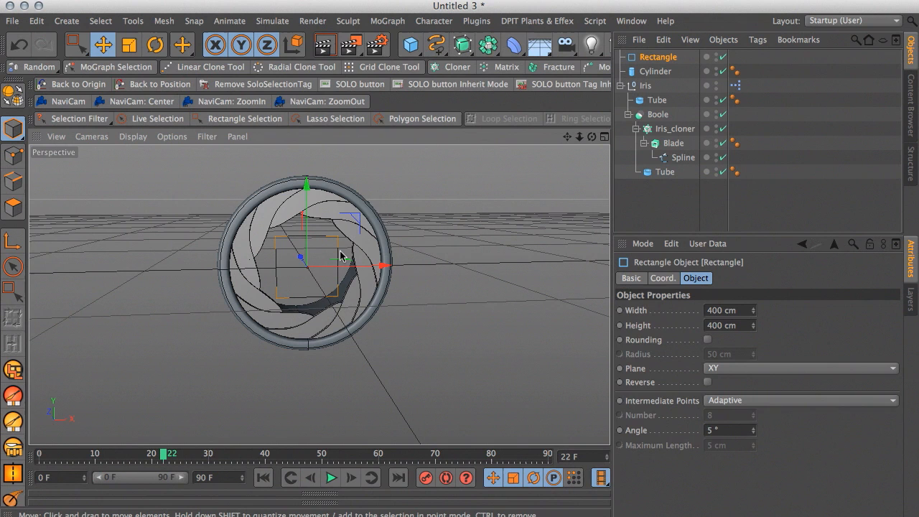
pyautogui.press('r')
pyautogui.press('t')
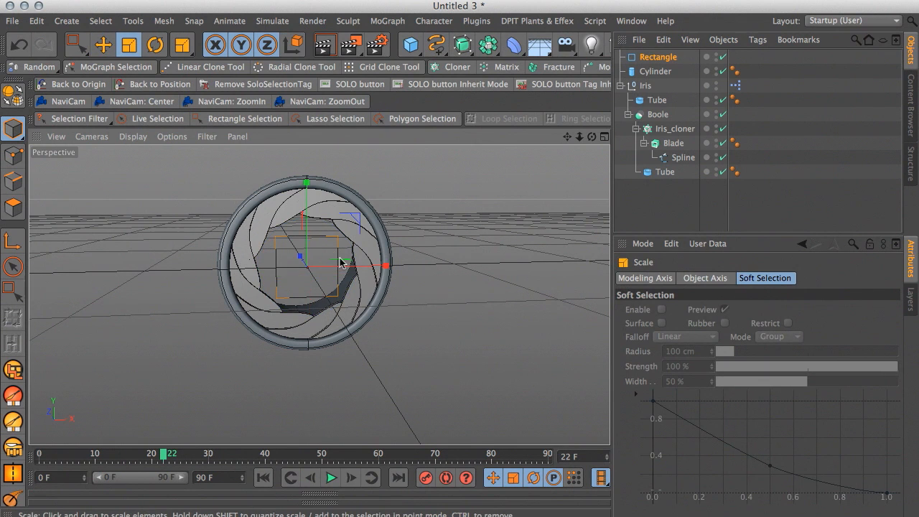
pyautogui.moveTo(328, 248); pyautogui.dragTo(591, 199)
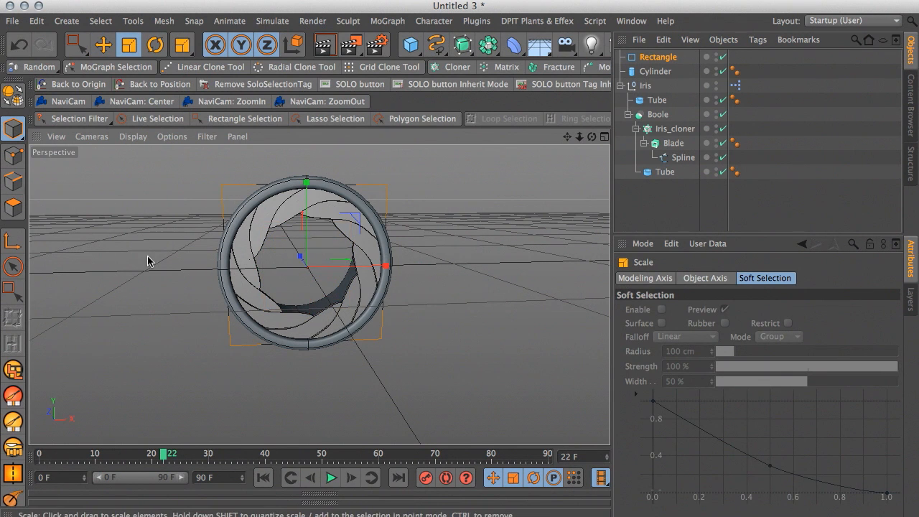
pyautogui.moveTo(353, 224); pyautogui.dragTo(605, 186)
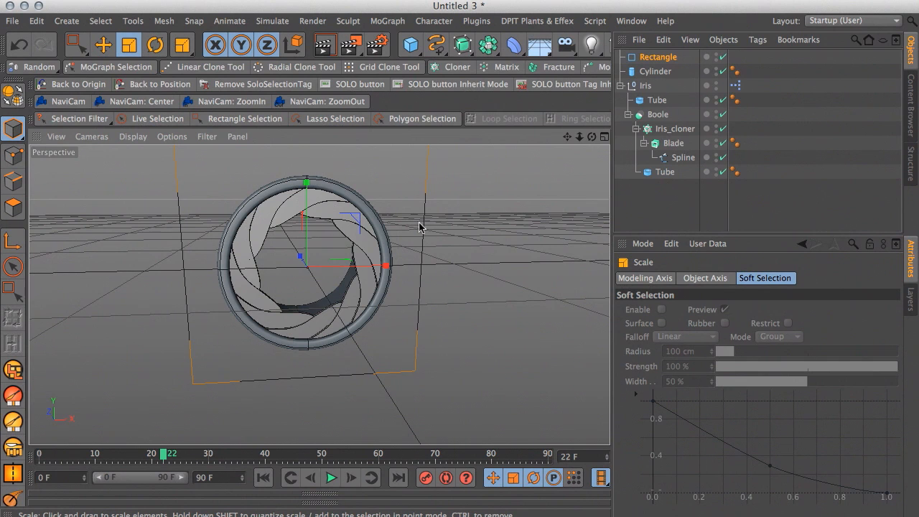
pyautogui.keyDown('alt'); pyautogui.moveTo(423, 234); pyautogui.dragTo(309, 250); pyautogui.keyUp('alt')
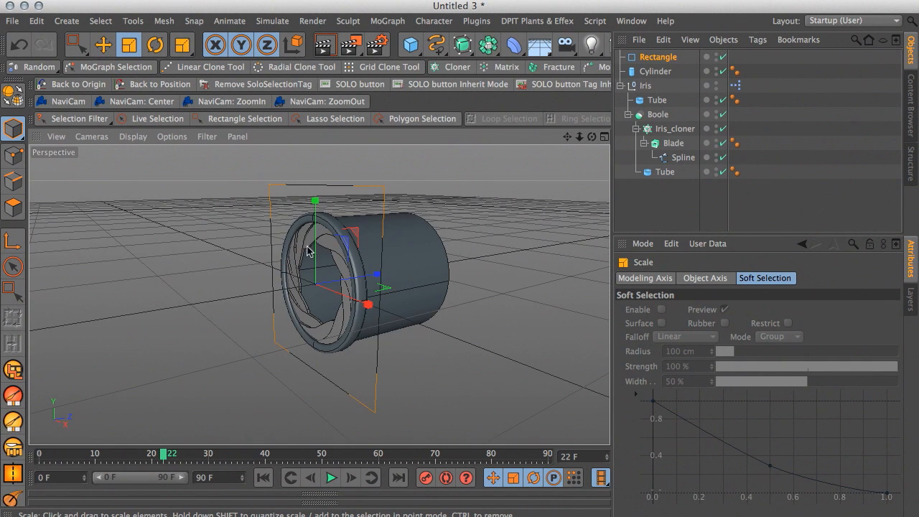
pyautogui.press('super+v')
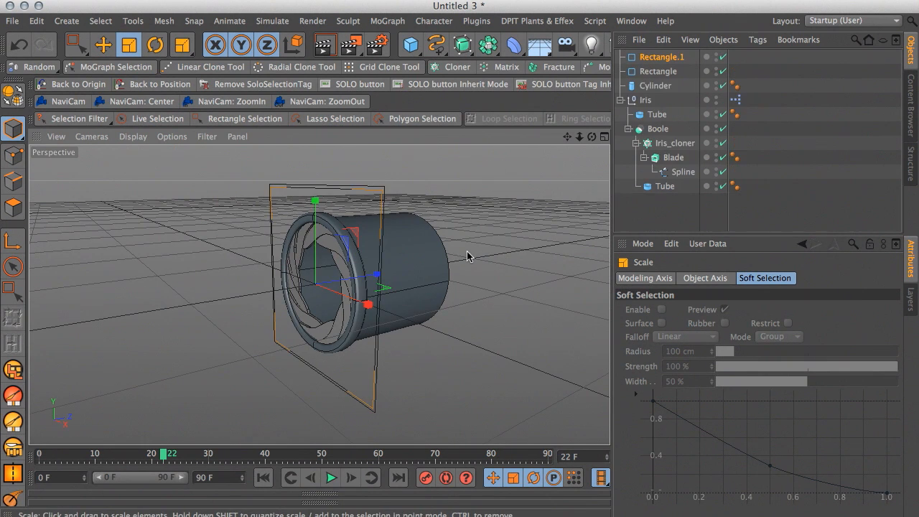
pyautogui.press('super+z')
pyautogui.keyDown('alt'); pyautogui.moveTo(468, 240); pyautogui.dragTo(569, 230); pyautogui.keyUp('alt')
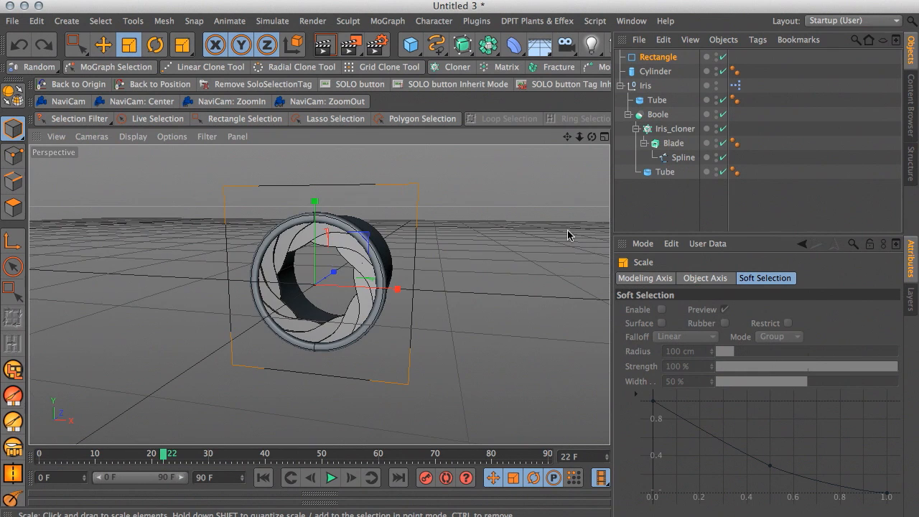
# Add a Circle spline and scale it up to match the outer iris ring
pyautogui.click(436, 45)
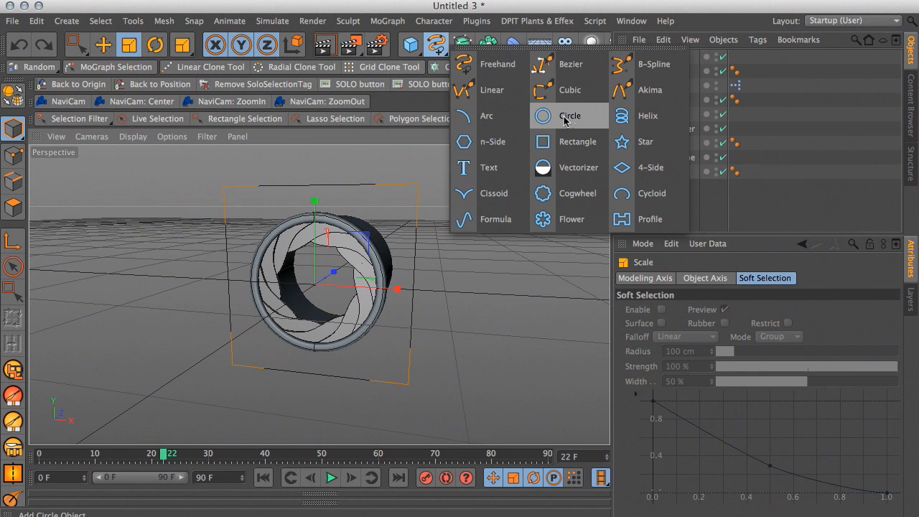
pyautogui.click(564, 118)
pyautogui.press('r')
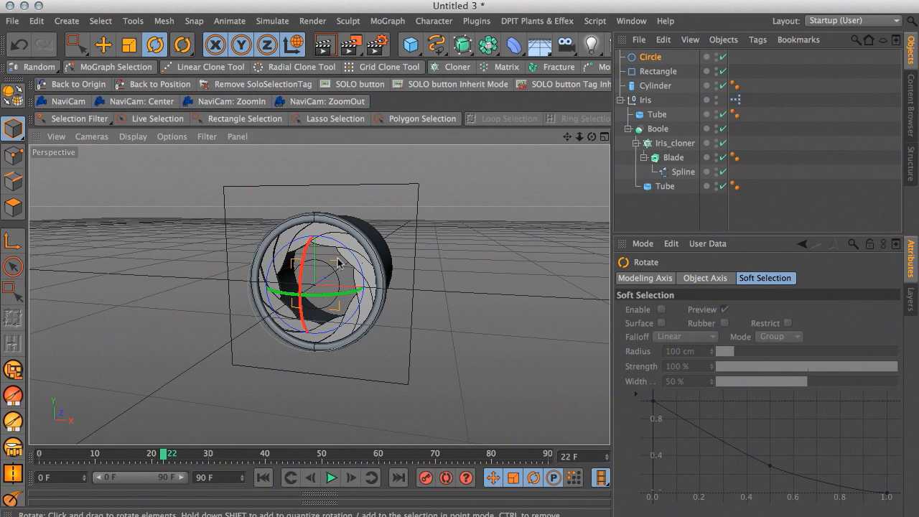
pyautogui.press('t')
pyautogui.moveTo(342, 259); pyautogui.dragTo(827, 237)
pyautogui.moveTo(228, 253); pyautogui.dragTo(225, 252)
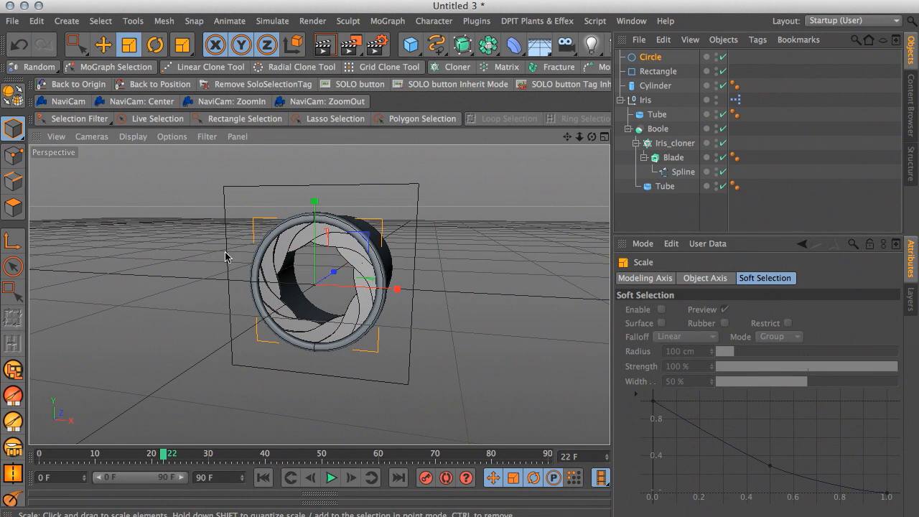
# Select the Circle and Rectangle splines together and move them back along Z to the cylinder's rear end
pyautogui.keyDown('shift'); pyautogui.click(653, 73); pyautogui.keyUp('shift')
pyautogui.click(652, 60)
pyautogui.keyDown('shift'); pyautogui.click(653, 72); pyautogui.keyUp('shift')
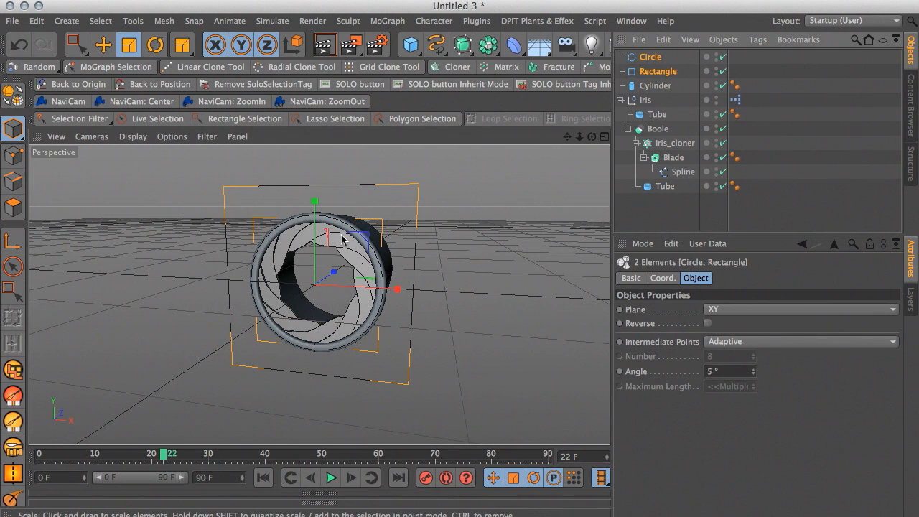
pyautogui.keyDown('ctrl'); pyautogui.moveTo(455, 279); pyautogui.dragTo(251, 294); pyautogui.keyUp('ctrl')
pyautogui.hotkey('ctrl', 'z')
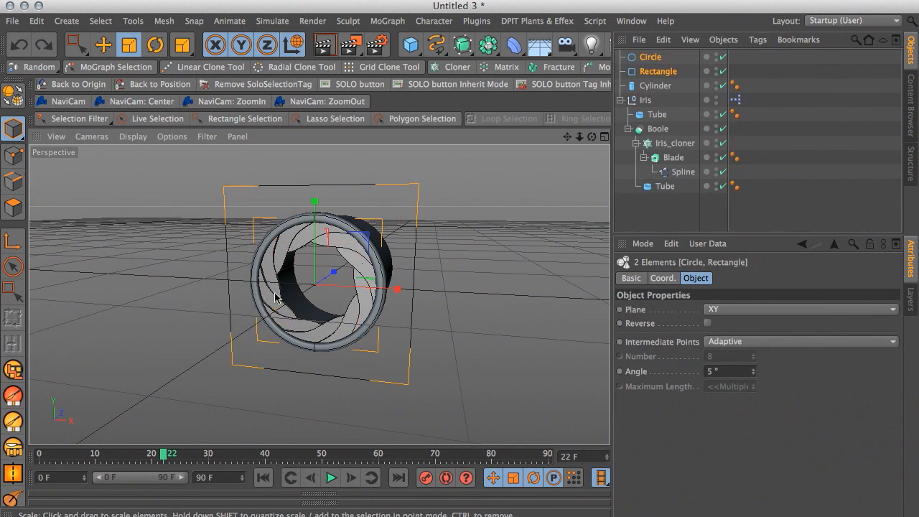
pyautogui.press('e')
pyautogui.moveTo(335, 273); pyautogui.dragTo(226, 277)
pyautogui.moveTo(591, 281)
pyautogui.mouseDown()
pyautogui.moveTo(452, 287)
pyautogui.moveTo(522, 297)
pyautogui.moveTo(414, 294)
pyautogui.moveTo(589, 296)
pyautogui.mouseUp()
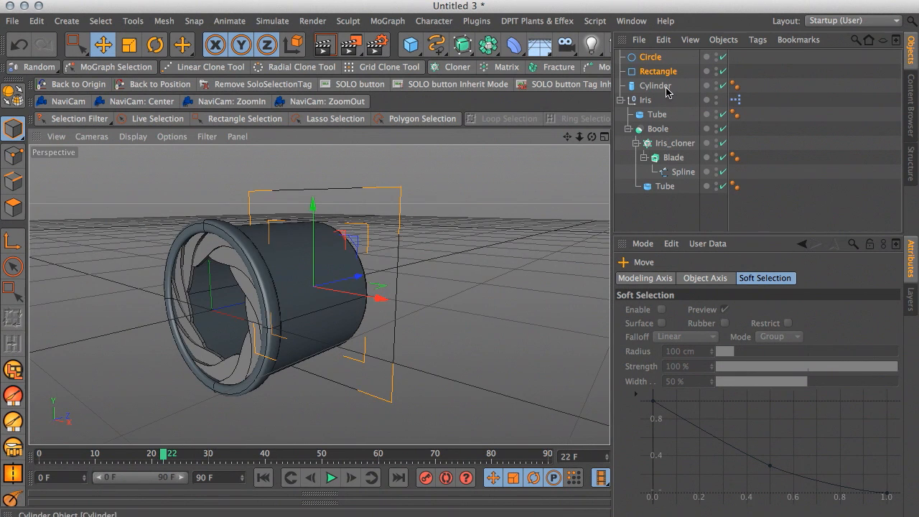
# Scale up only the Rectangle spline to about 2354 cm in width and height so it extends well beyond the cylinder
pyautogui.click(655, 86)
pyautogui.click(657, 71)
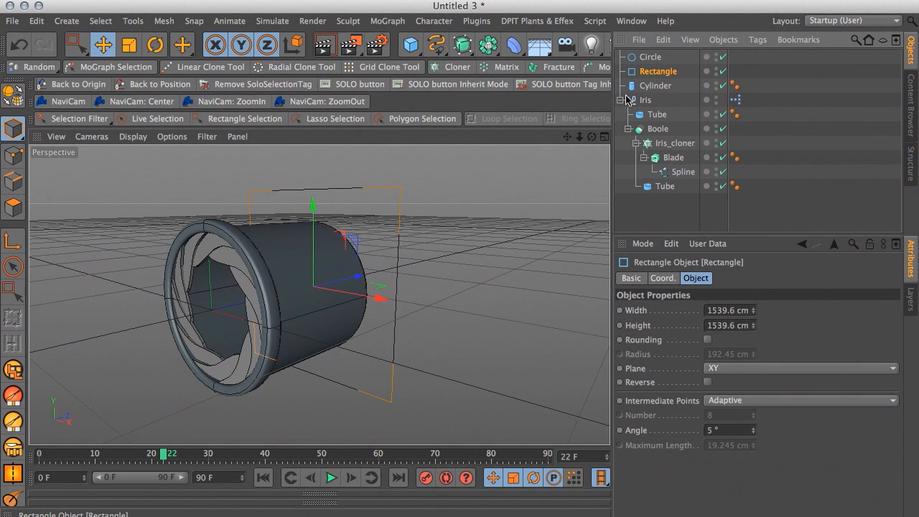
pyautogui.press('r')
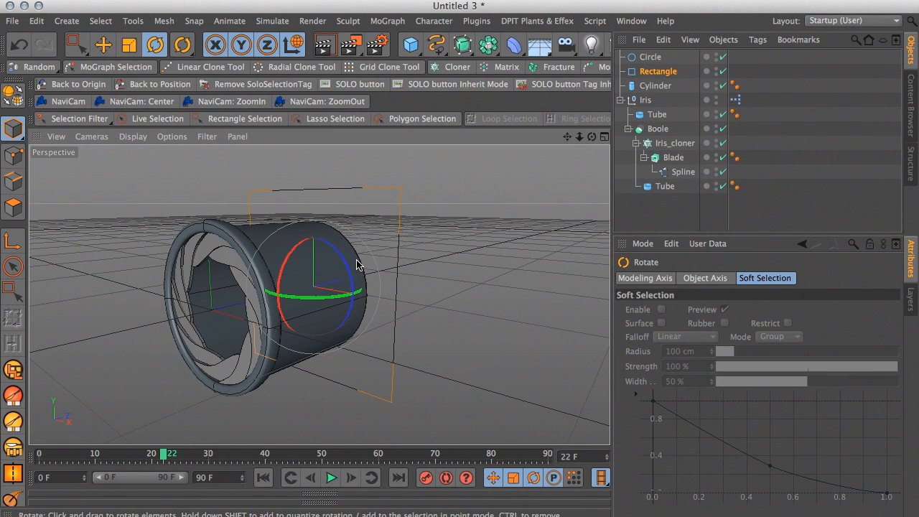
pyautogui.press('t')
pyautogui.moveTo(361, 247); pyautogui.dragTo(224, 256)
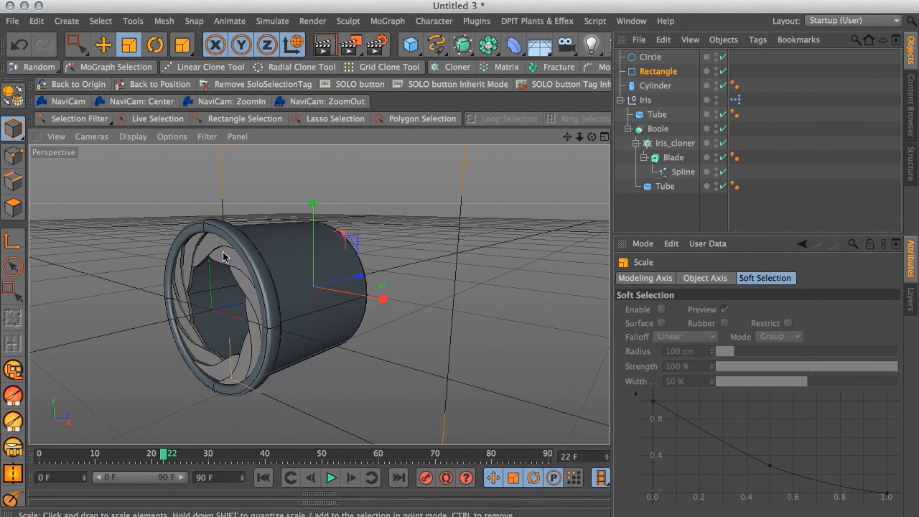
pyautogui.keyDown('alt'); pyautogui.moveTo(285, 254); pyautogui.dragTo(301, 287); pyautogui.keyUp('alt')
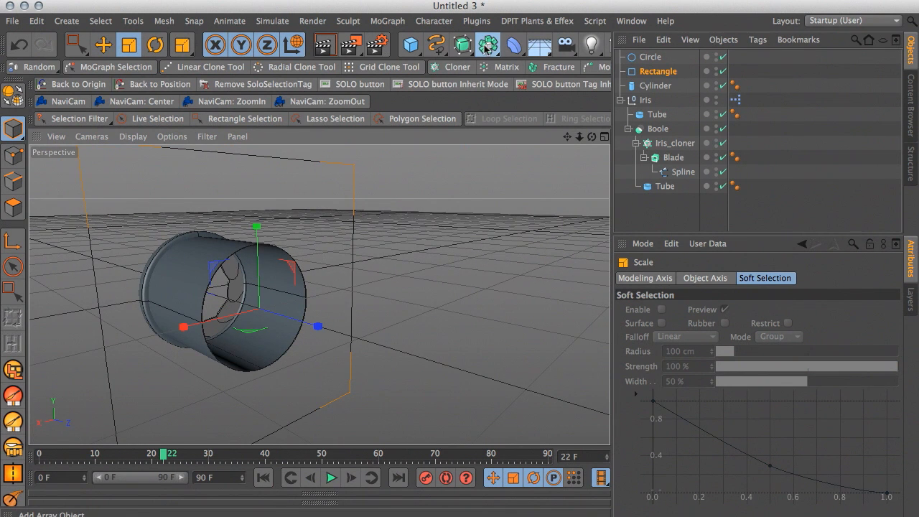
# Add a Spline Mask and make the Circle and Rectangle splines its children
pyautogui.click(486, 46)
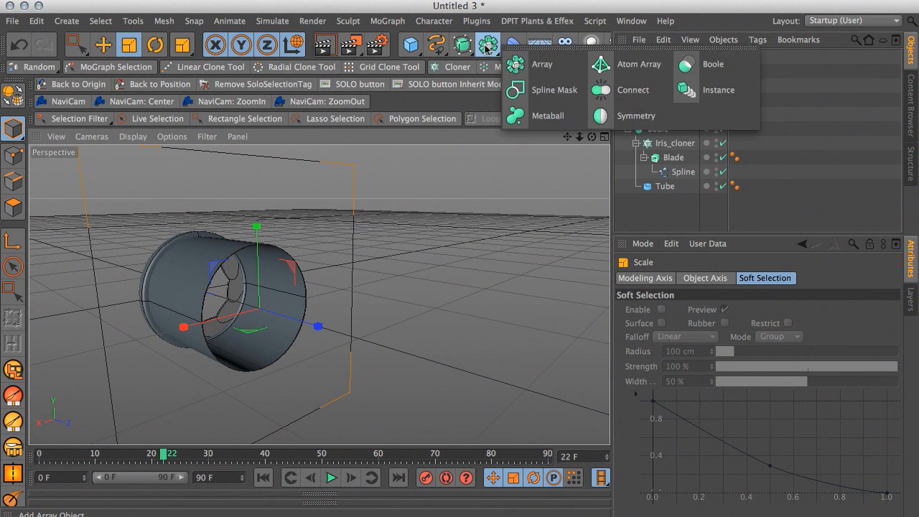
pyautogui.click(544, 90)
pyautogui.click(651, 72)
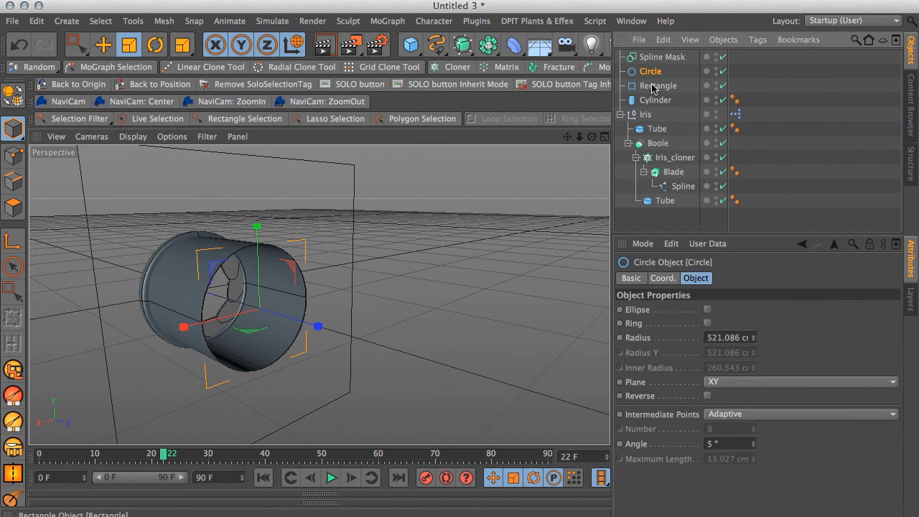
pyautogui.keyDown('shift'); pyautogui.click(653, 86); pyautogui.keyUp('shift')
pyautogui.moveTo(645, 75); pyautogui.dragTo(660, 62)
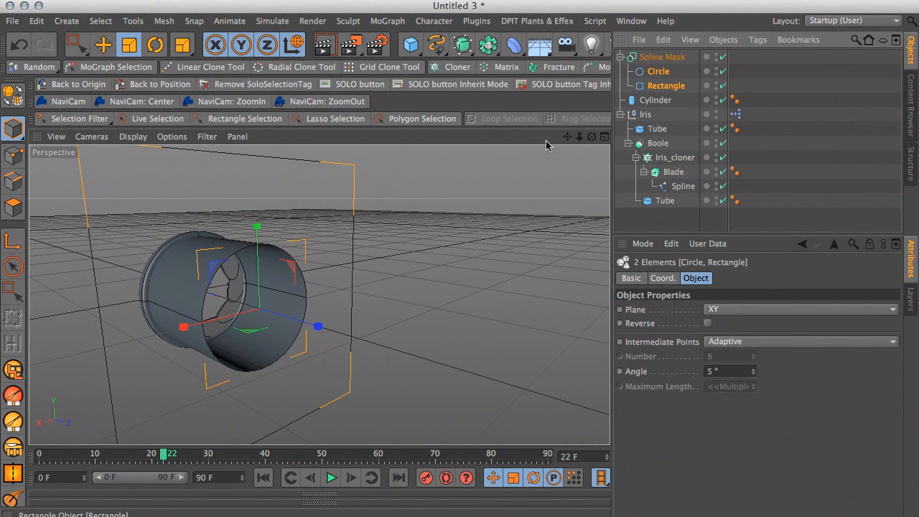
pyautogui.keyDown('alt'); pyautogui.moveTo(474, 257); pyautogui.dragTo(568, 241); pyautogui.keyUp('alt')
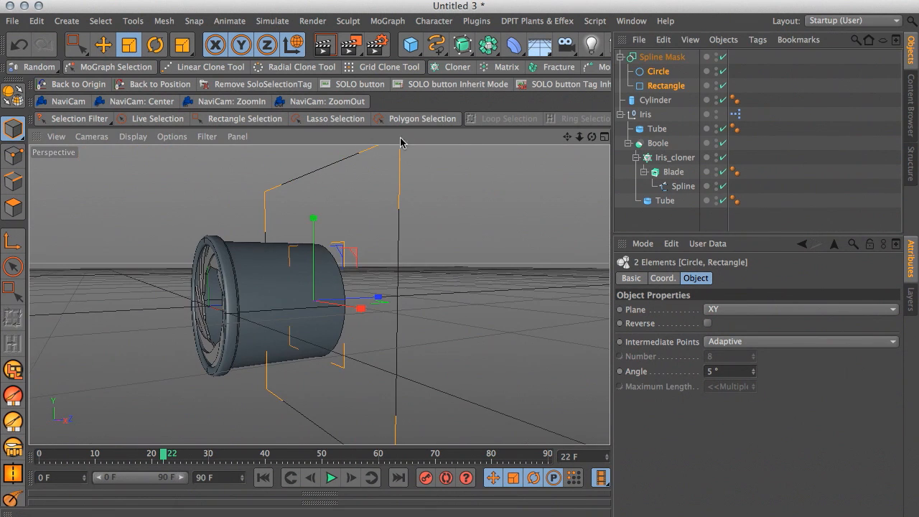
# Add an Extrude NURBS and nest the Spline Mask inside it to form a solid panel
pyautogui.click(621, 57)
pyautogui.click(657, 59)
pyautogui.keyDown('alt'); pyautogui.moveTo(397, 186); pyautogui.dragTo(307, 167); pyautogui.keyUp('alt')
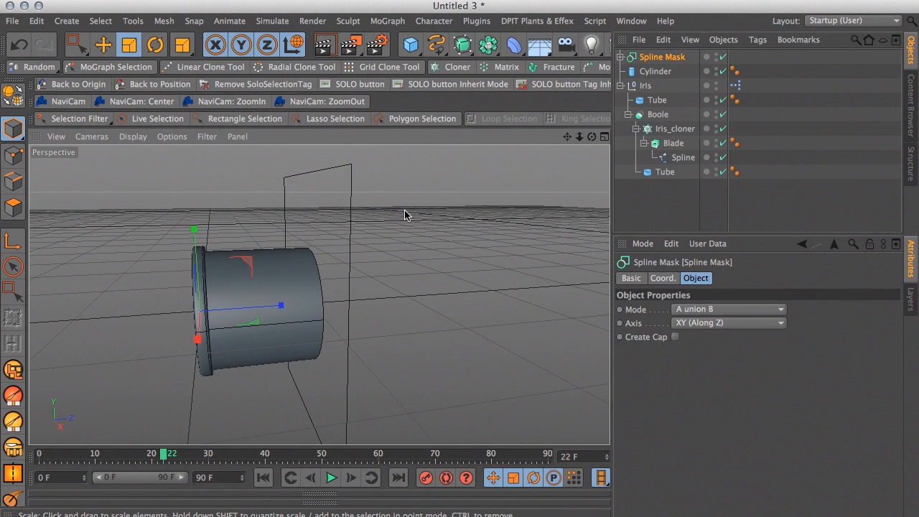
pyautogui.moveTo(467, 50); pyautogui.dragTo(627, 70)
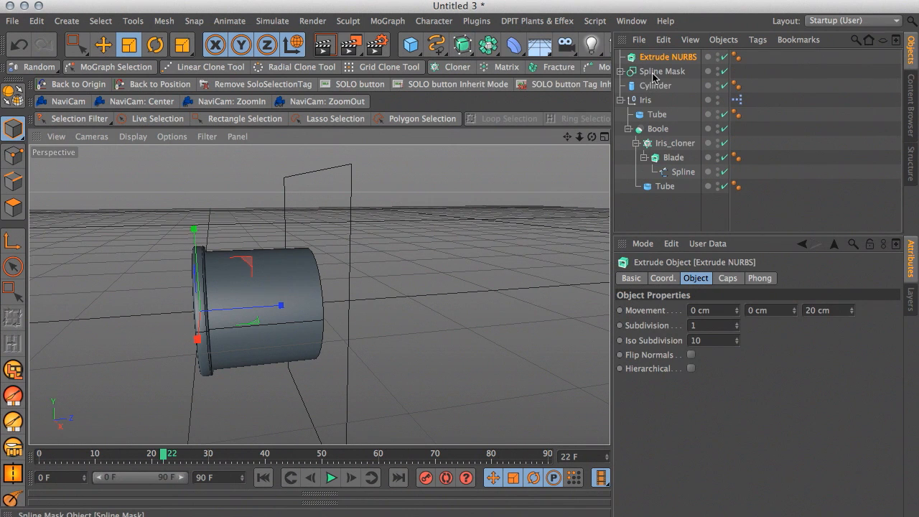
pyautogui.moveTo(655, 77); pyautogui.dragTo(661, 61)
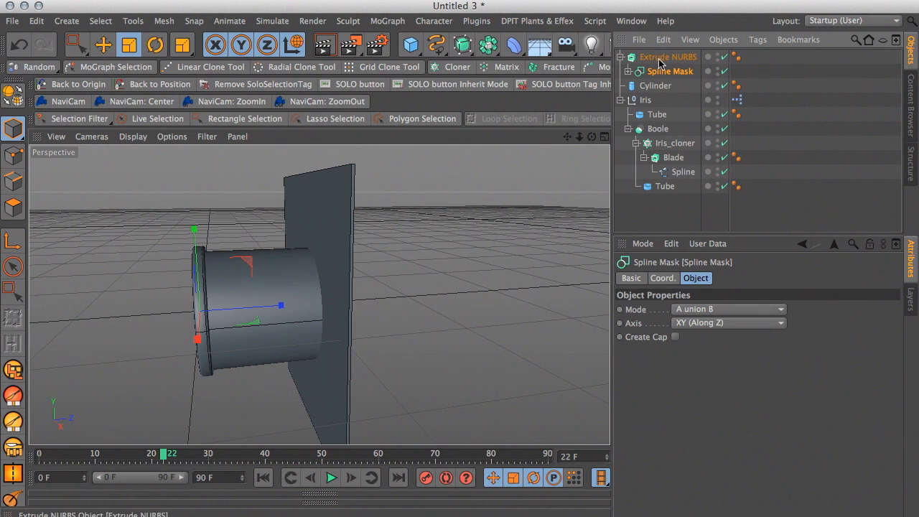
# Set the Spline Mask's mode to B subtract A to cut the circular hole out of the rectangular panel
pyautogui.click(629, 72)
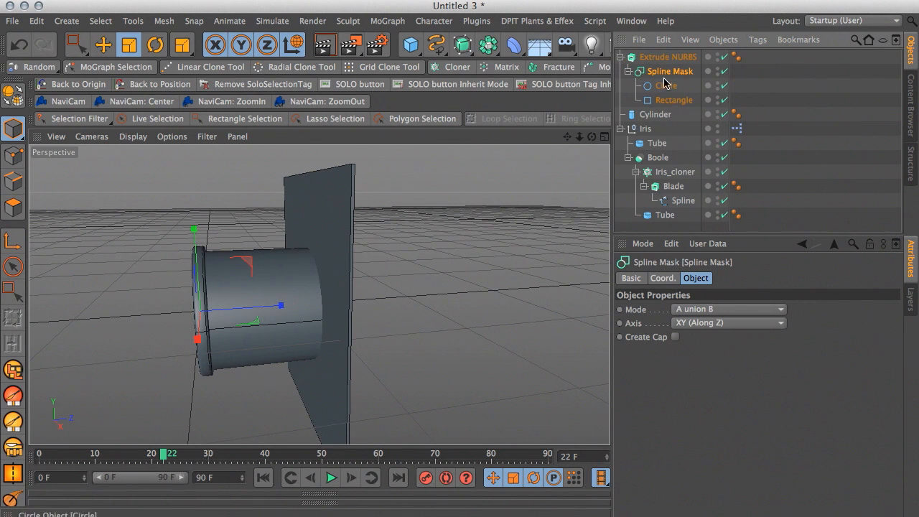
pyautogui.click(629, 72)
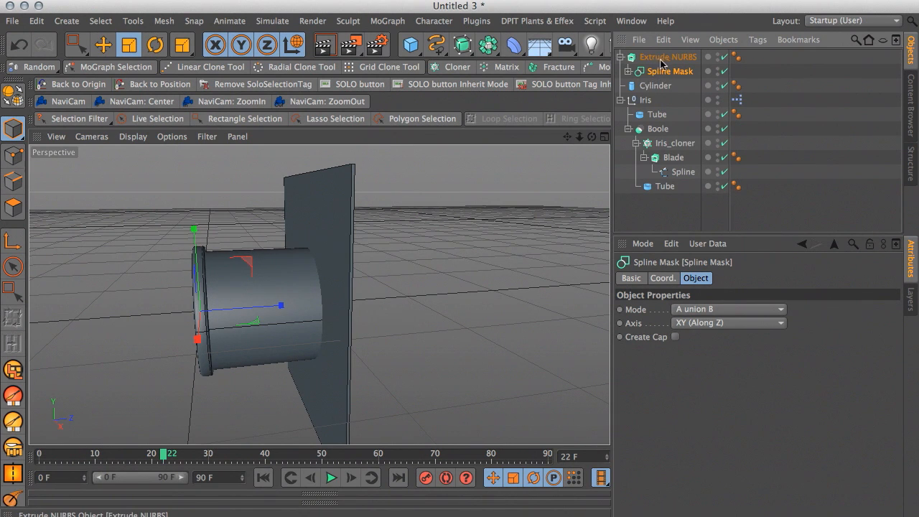
pyautogui.moveTo(431, 191)
pyautogui.keyDown('alt'); pyautogui.mouseDown()
pyautogui.moveTo(497, 195)
pyautogui.moveTo(267, 196)
pyautogui.moveTo(416, 191)
pyautogui.mouseUp(); pyautogui.keyUp('alt')
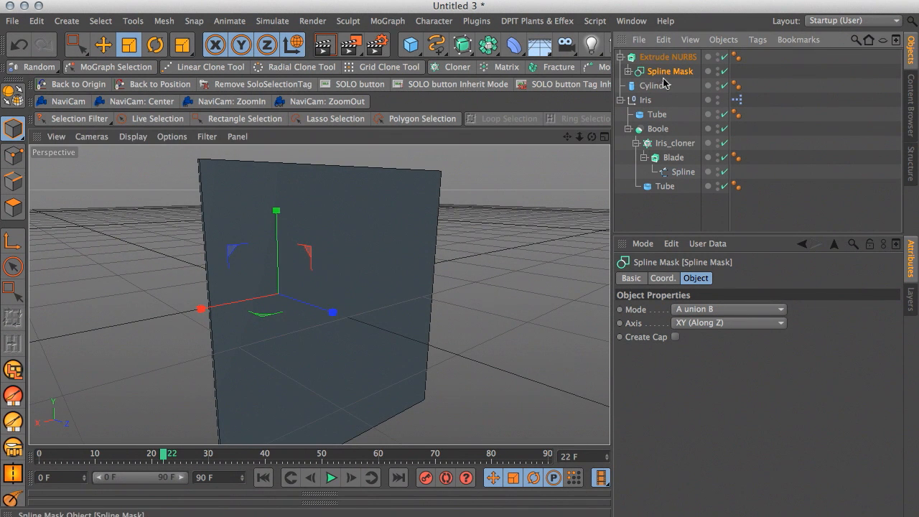
pyautogui.click(715, 310)
pyautogui.click(707, 338)
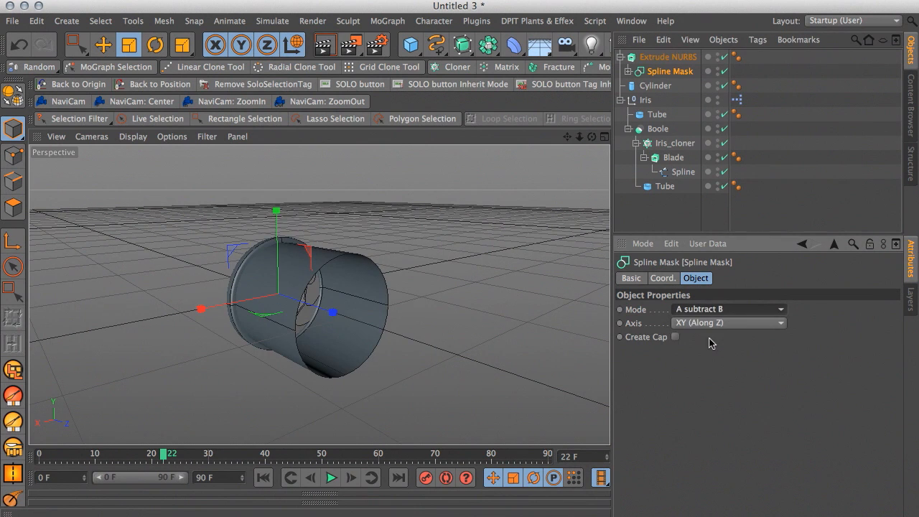
pyautogui.click(713, 312)
pyautogui.click(714, 352)
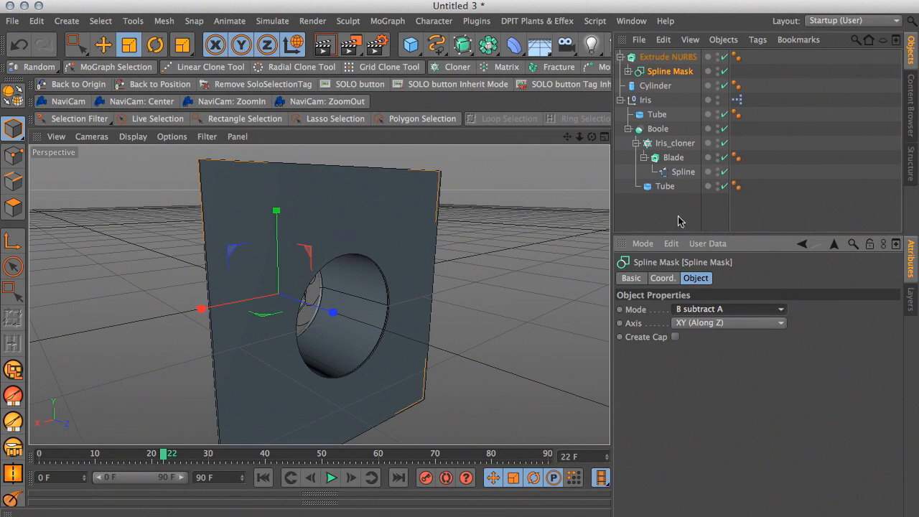
# Try sliding the Extrude NURBS panel along the barrel's depth axis, and undo the move
pyautogui.click(628, 71)
pyautogui.click(667, 102)
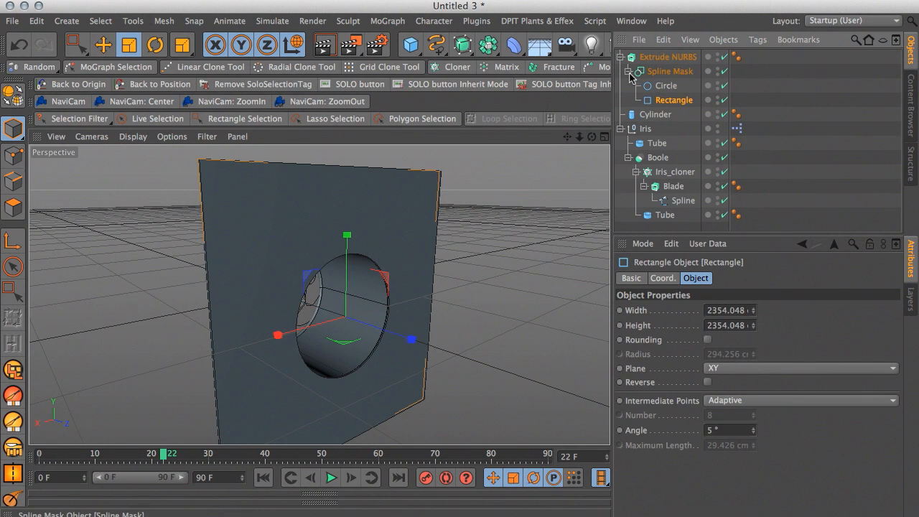
pyautogui.keyDown('alt'); pyautogui.moveTo(487, 272); pyautogui.dragTo(513, 246); pyautogui.keyUp('alt')
pyautogui.keyDown('alt'); pyautogui.moveTo(397, 232); pyautogui.dragTo(588, 143); pyautogui.keyUp('alt')
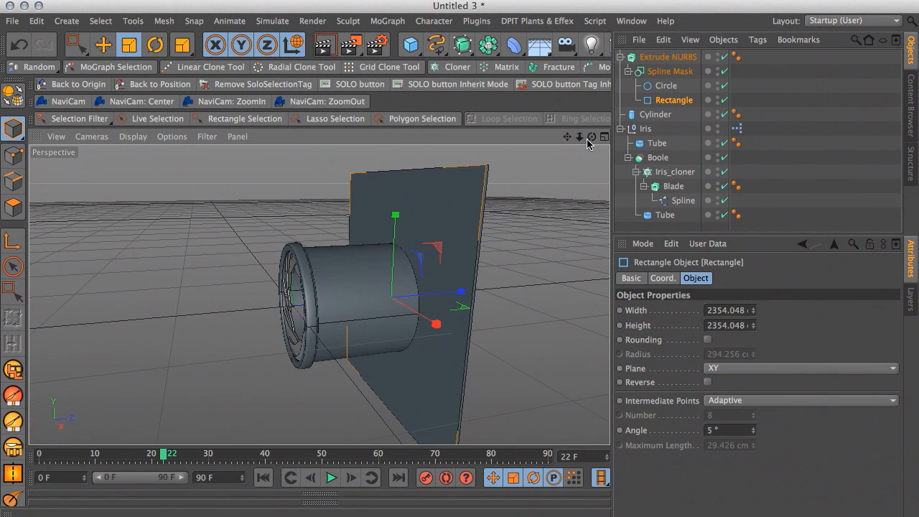
pyautogui.click(660, 56)
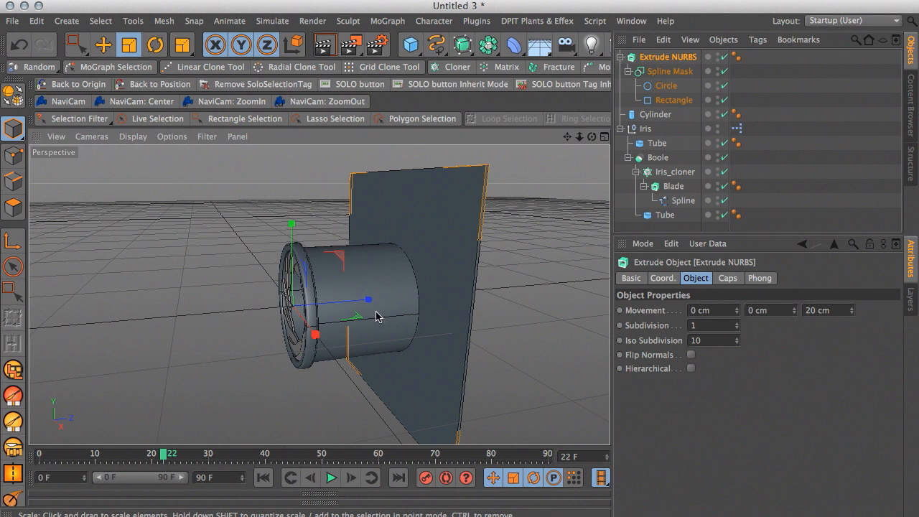
pyautogui.press('e')
pyautogui.moveTo(347, 302); pyautogui.dragTo(589, 287)
pyautogui.press('super+z')
pyautogui.keyDown('alt'); pyautogui.moveTo(505, 294); pyautogui.dragTo(422, 318); pyautogui.keyUp('alt')
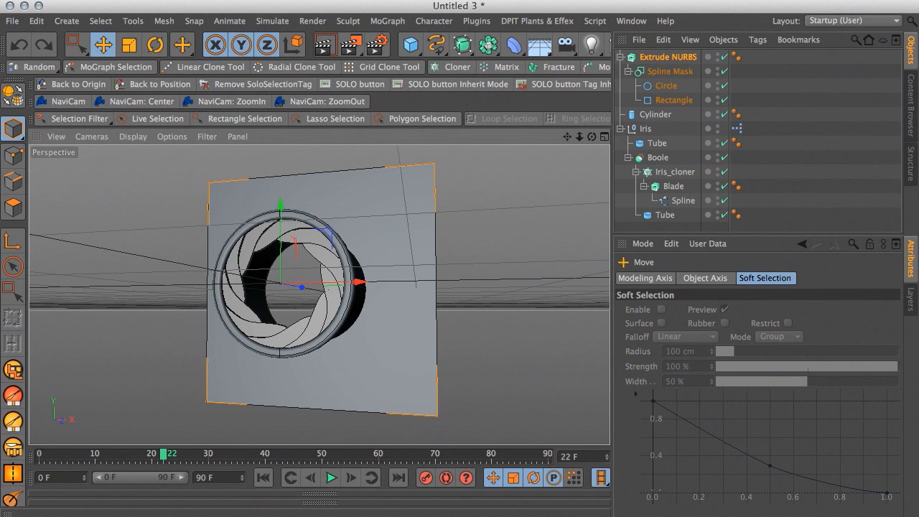
# Switch to the web browser to view the huemanelement.com home page, and minimise its window
pyautogui.press('super+Tab')
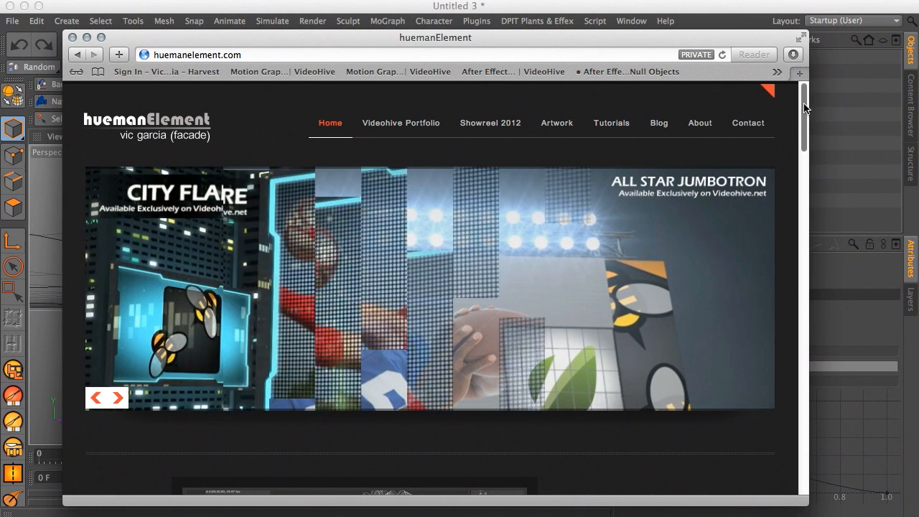
pyautogui.moveTo(806, 105)
pyautogui.mouseDown()
pyautogui.moveTo(802, 228)
pyautogui.moveTo(810, 89)
pyautogui.mouseUp()
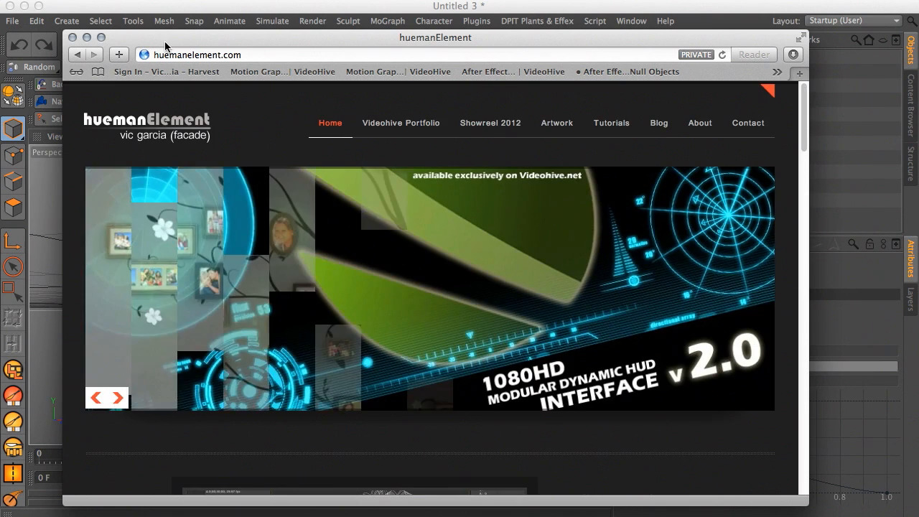
pyautogui.click(87, 38)
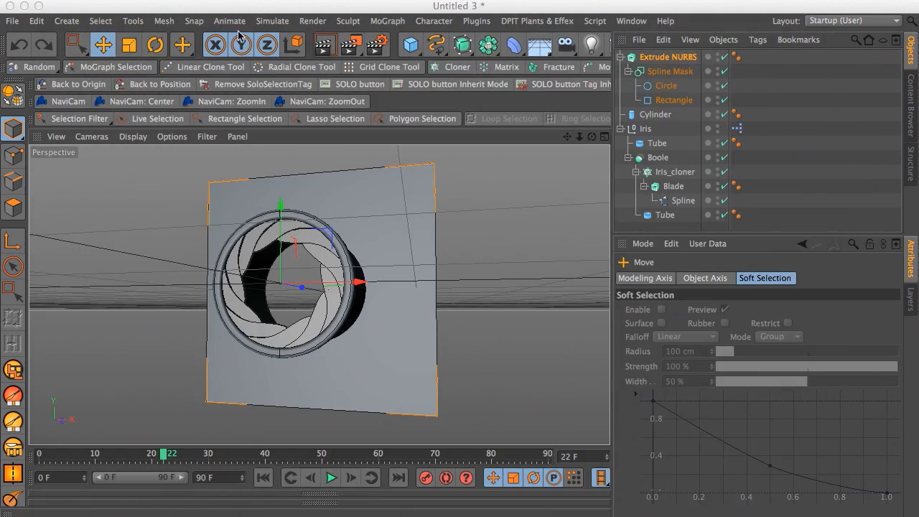